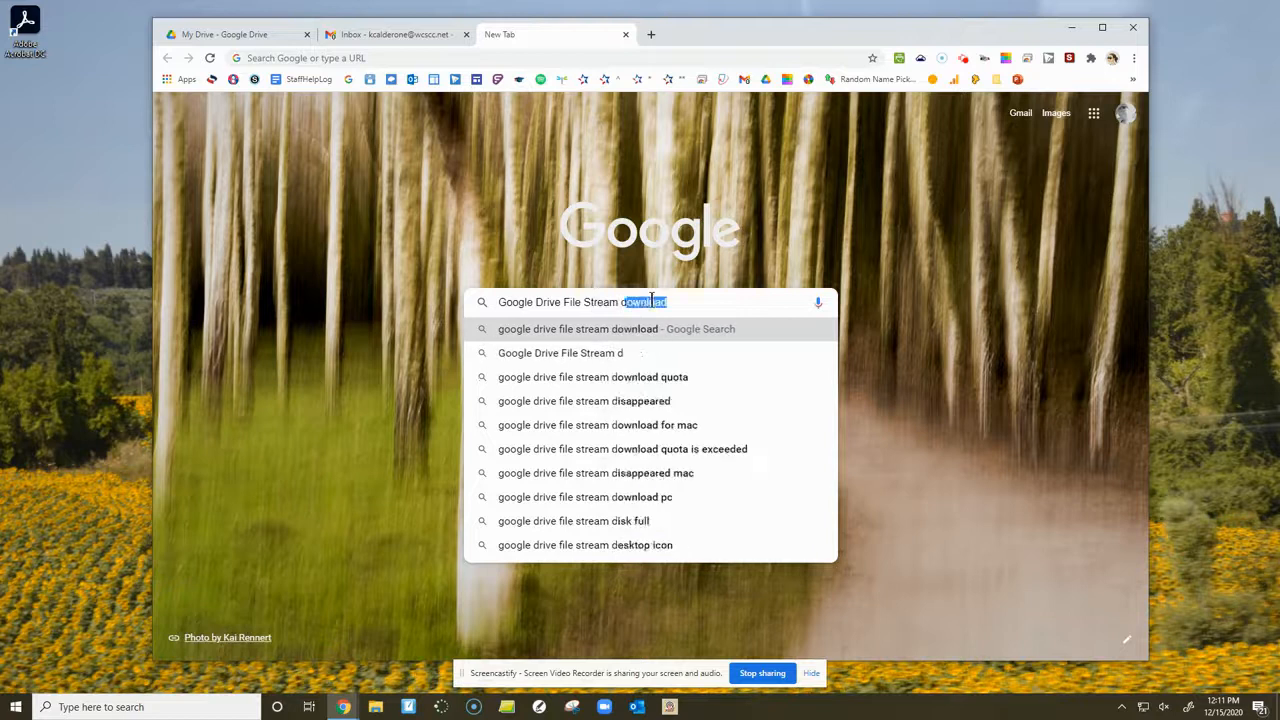
- Search Google for "google drive file stream download" and open the Google Drive download page at its Backup and Sync and Drive File Stream options
{"action": "key", "text": "Return"}
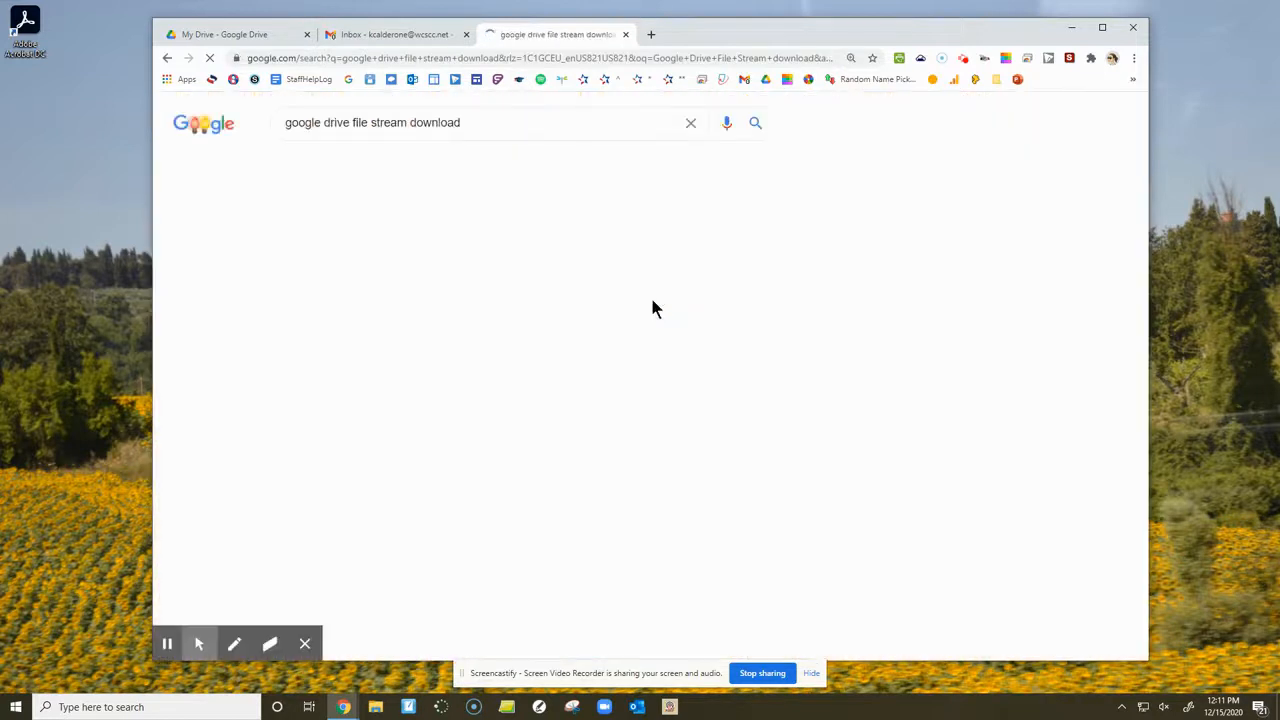
{"action": "left_click", "coordinate": [381, 247]}
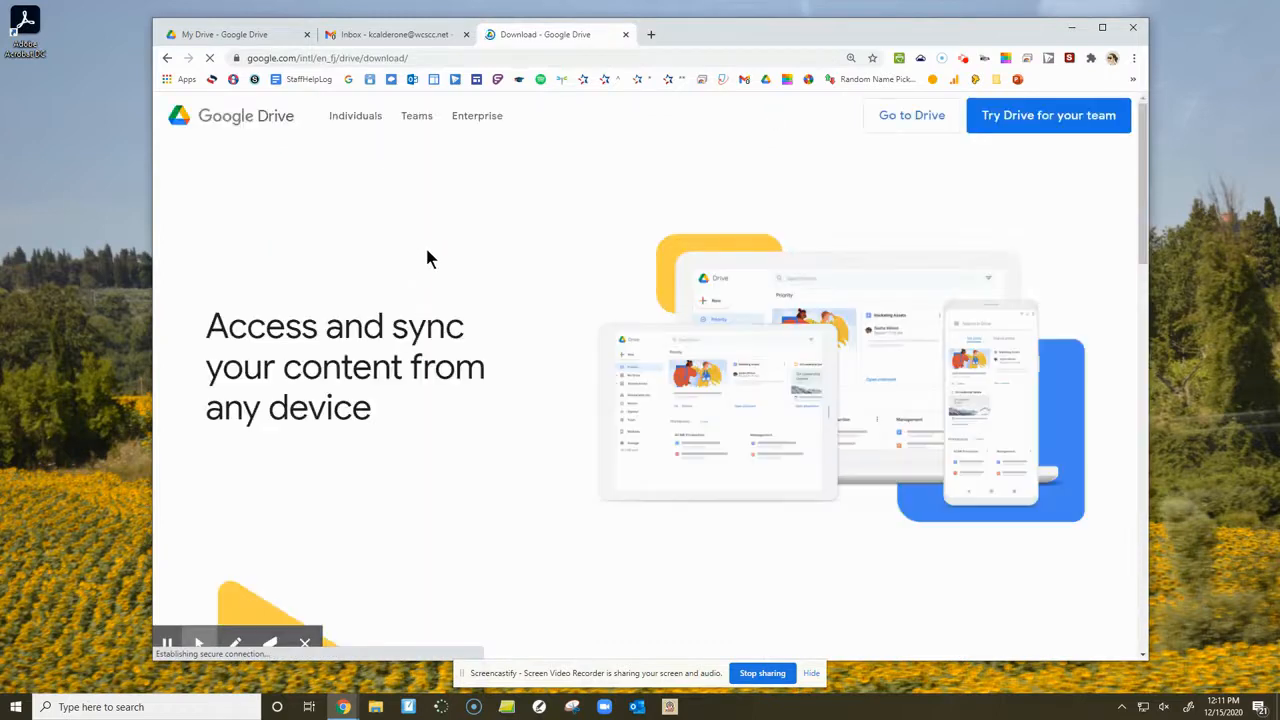
{"action": "scroll", "coordinate": [456, 320], "scroll_direction": "down", "scroll_amount": 1}
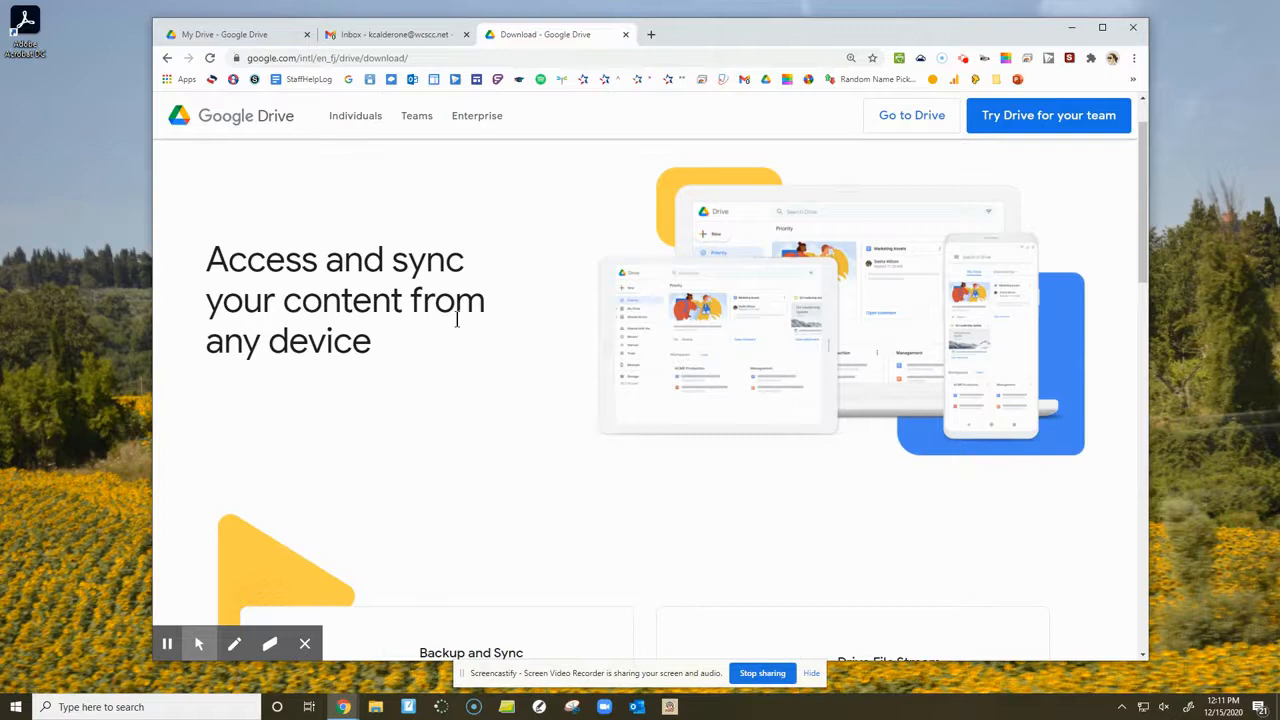
{"action": "scroll", "coordinate": [465, 335], "scroll_direction": "down", "scroll_amount": 3}
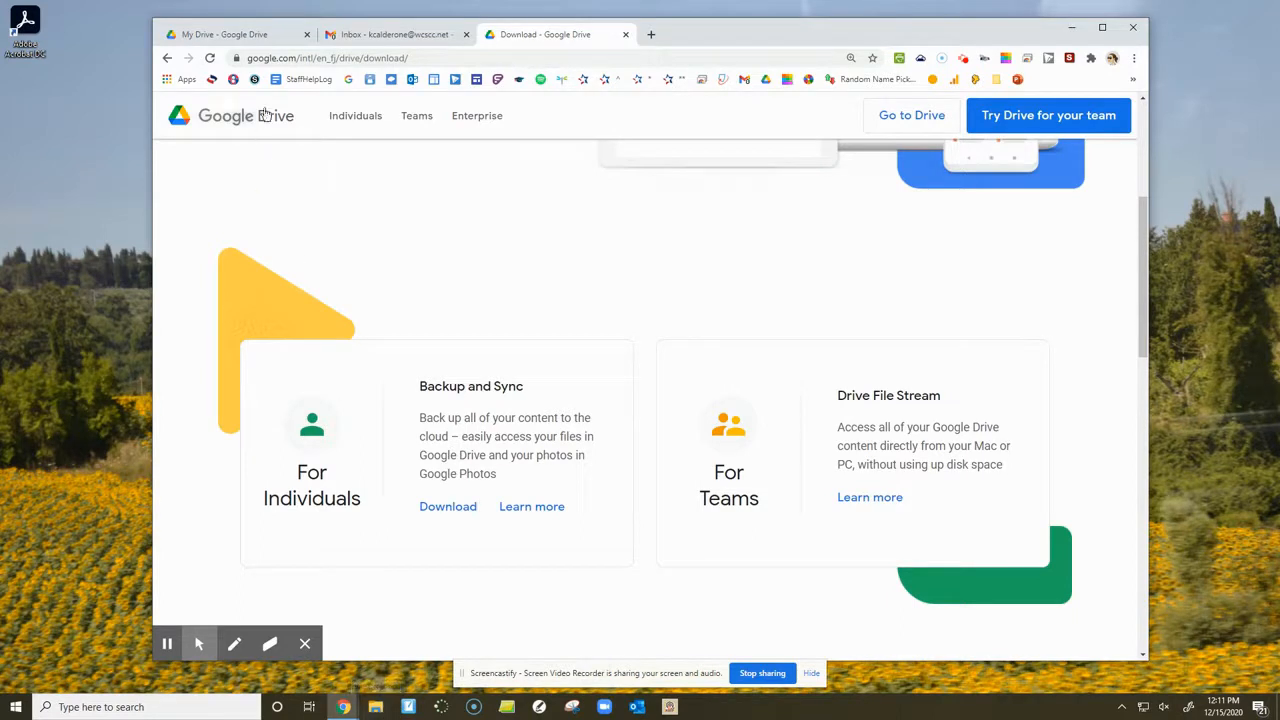
- Switch to Google Drive, open a File Explorer window beside the browser, and view the Computers section of Drive
{"action": "left_click", "coordinate": [267, 40]}
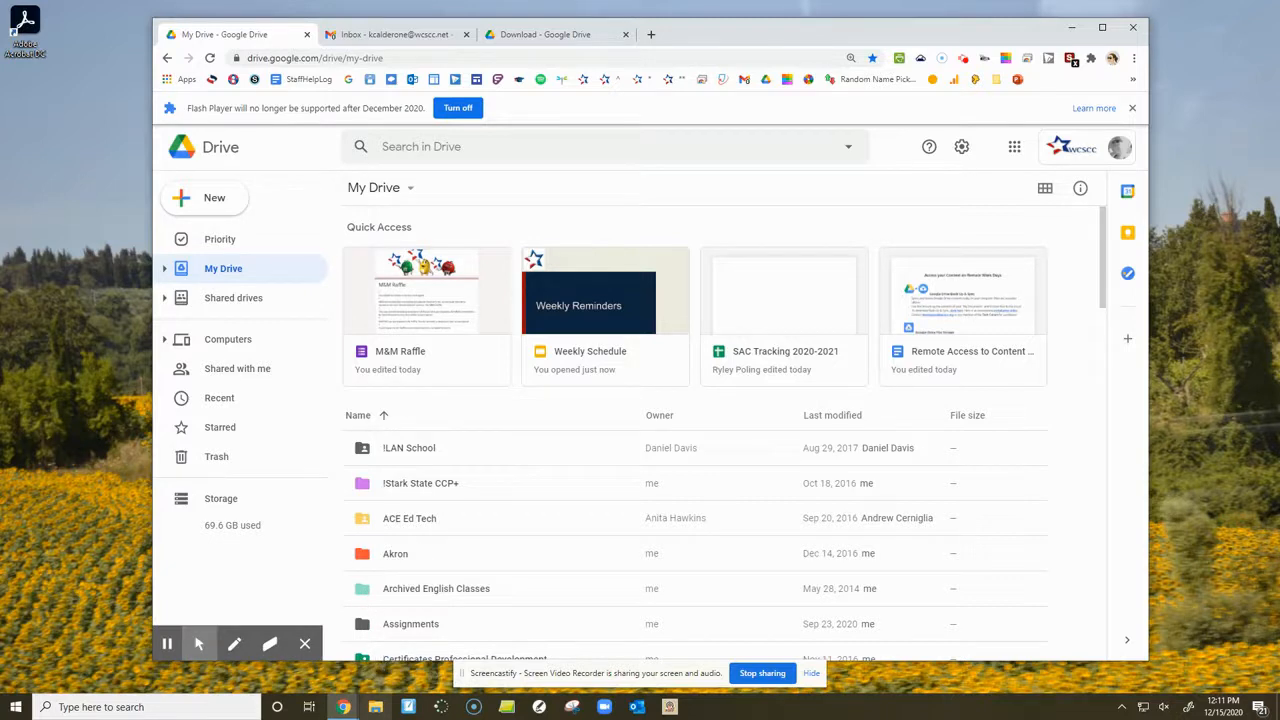
{"action": "left_click", "coordinate": [377, 708]}
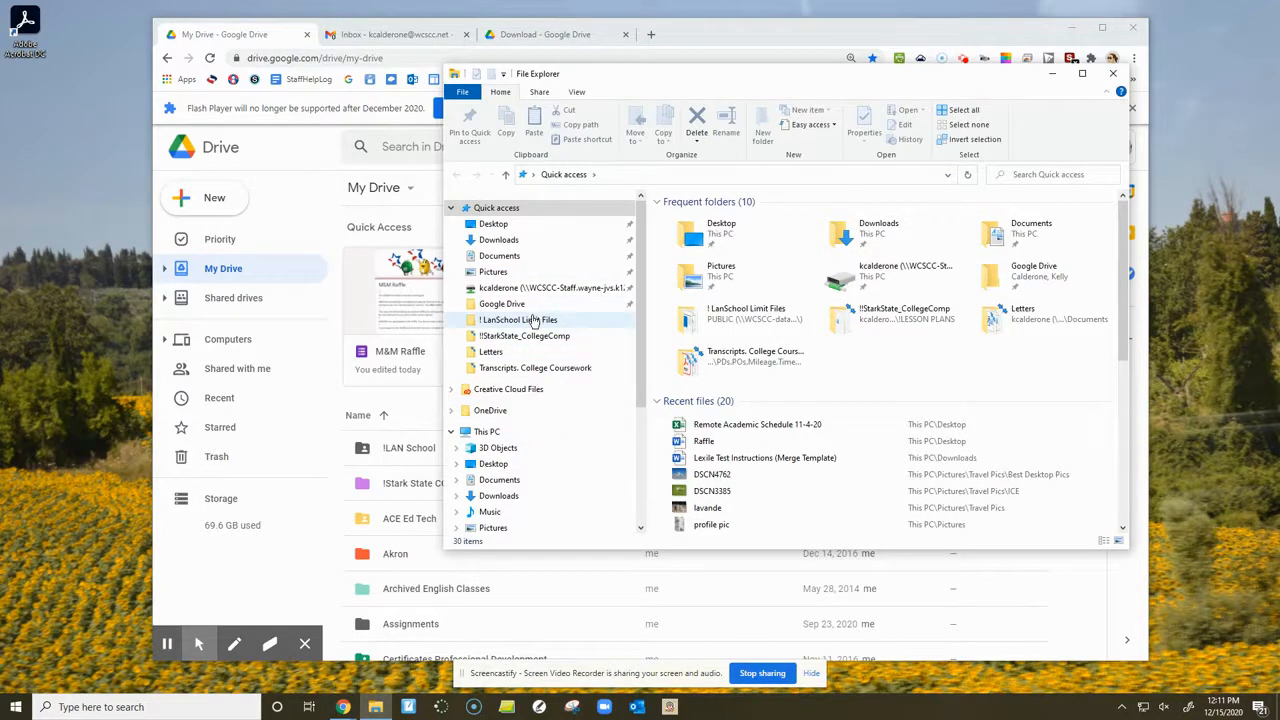
{"action": "left_click_drag", "start_coordinate": [621, 72], "coordinate": [1030, 125]}
{"action": "left_click", "coordinate": [188, 339]}
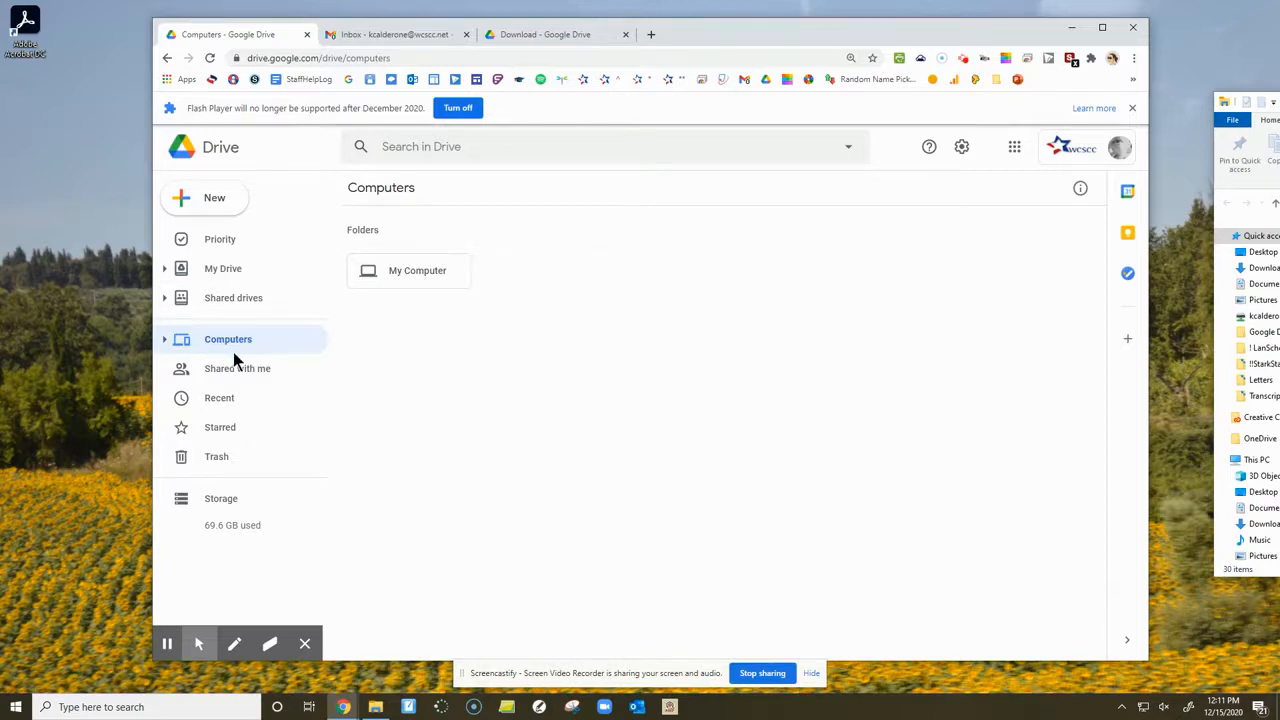
{"action": "left_click_drag", "start_coordinate": [1279, 104], "coordinate": [1279, 188]}
- Return to the Google Drive download page and read the Drive File Stream description for teams
{"action": "left_click", "coordinate": [505, 38]}
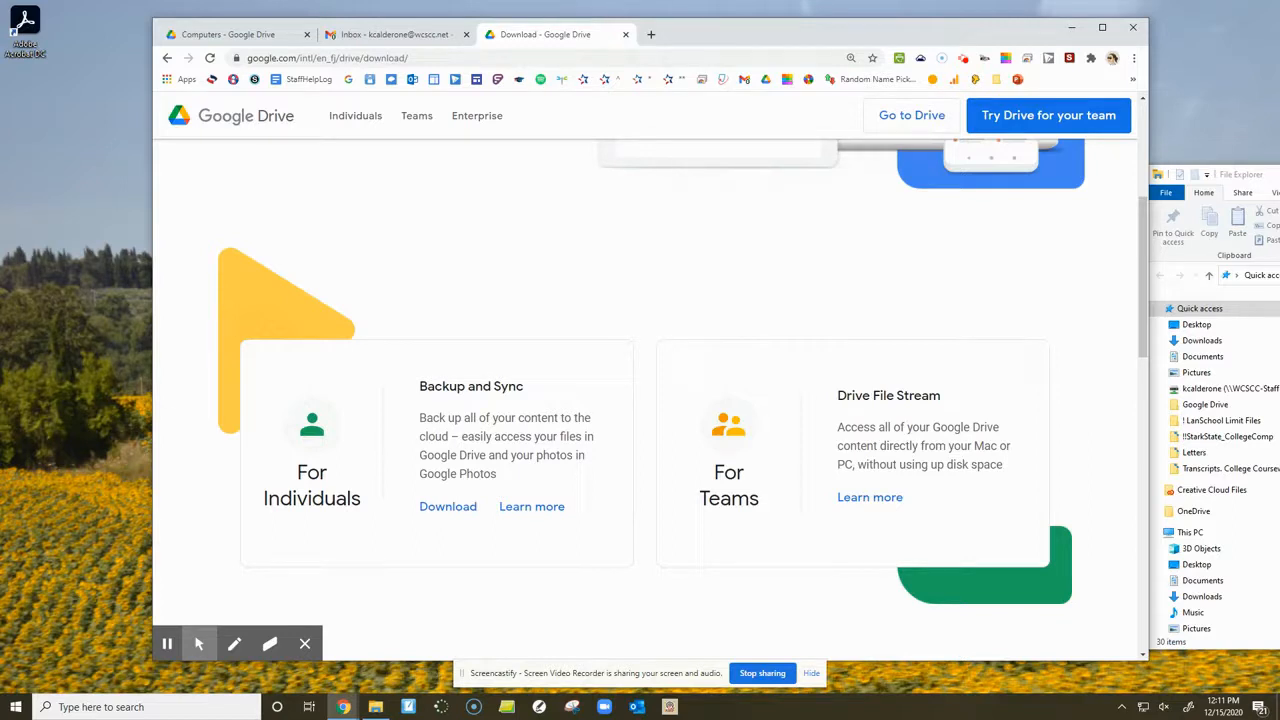
{"action": "left_click", "coordinate": [1238, 176]}
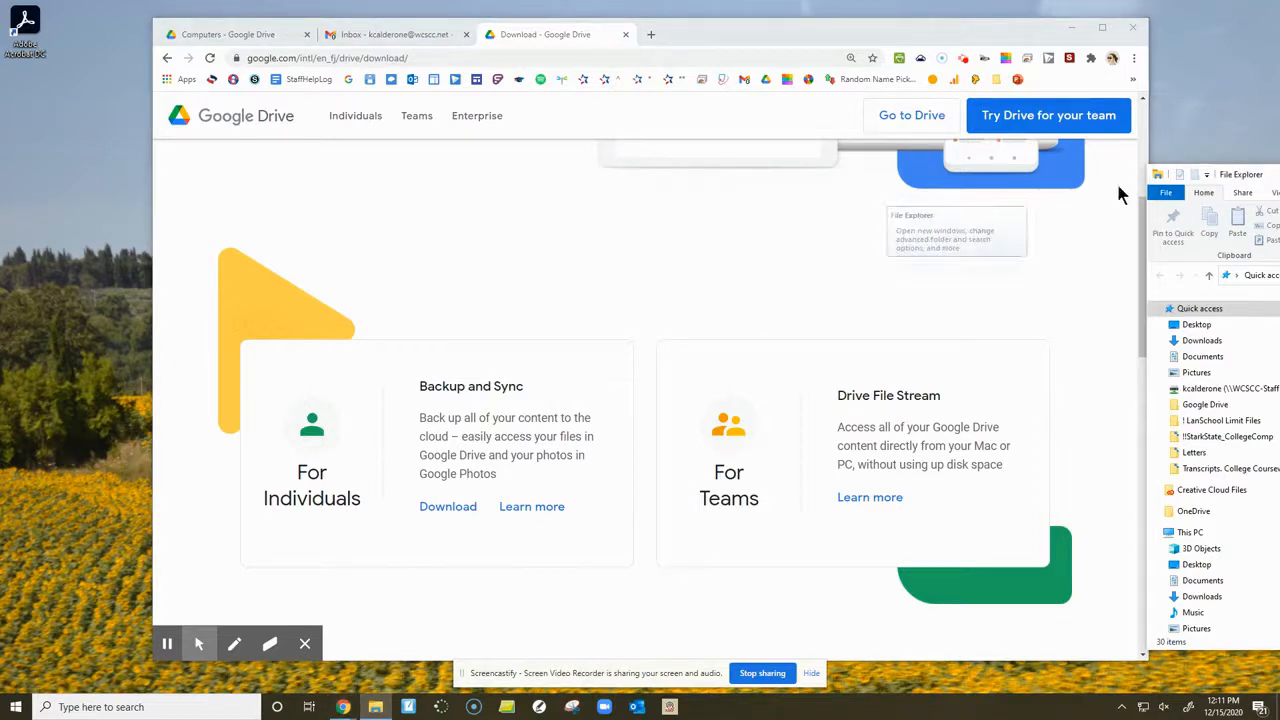
{"action": "left_click_drag", "start_coordinate": [837, 396], "coordinate": [993, 470]}
{"action": "left_click", "coordinate": [969, 452]}
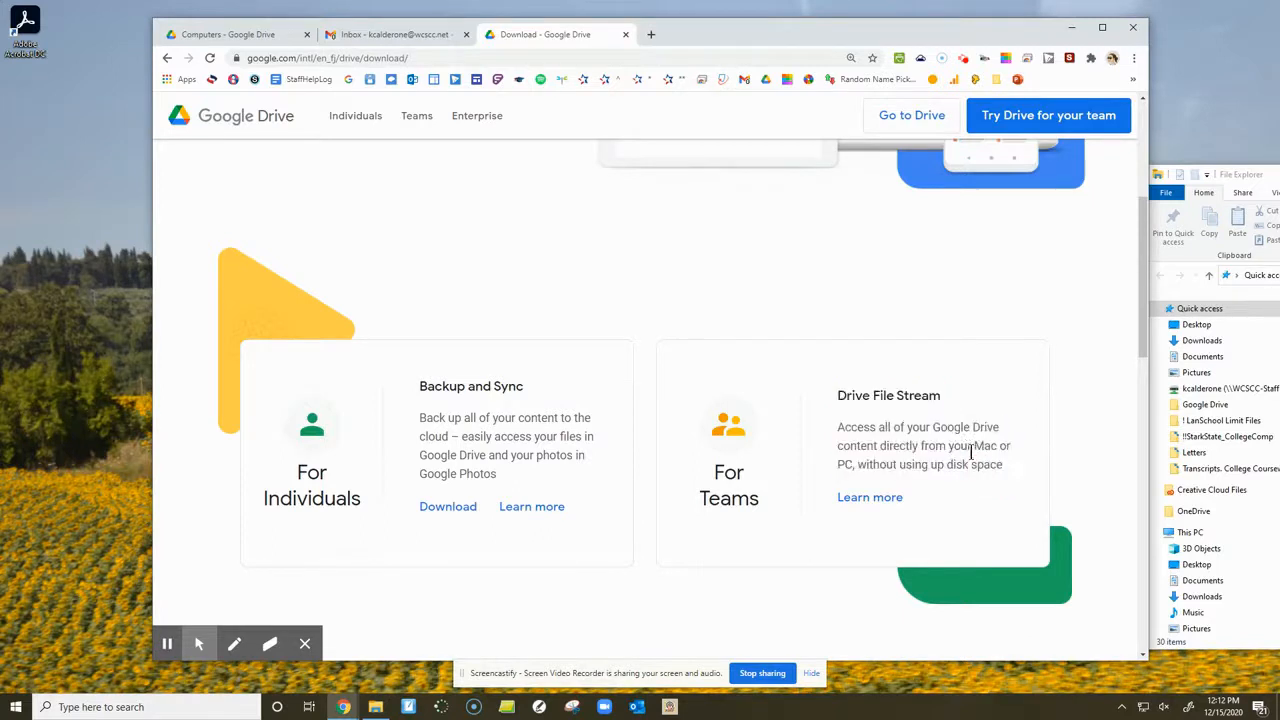
- Bring File Explorer to the front and look through the folders and network drives under This PC
{"action": "left_click", "coordinate": [1274, 176]}
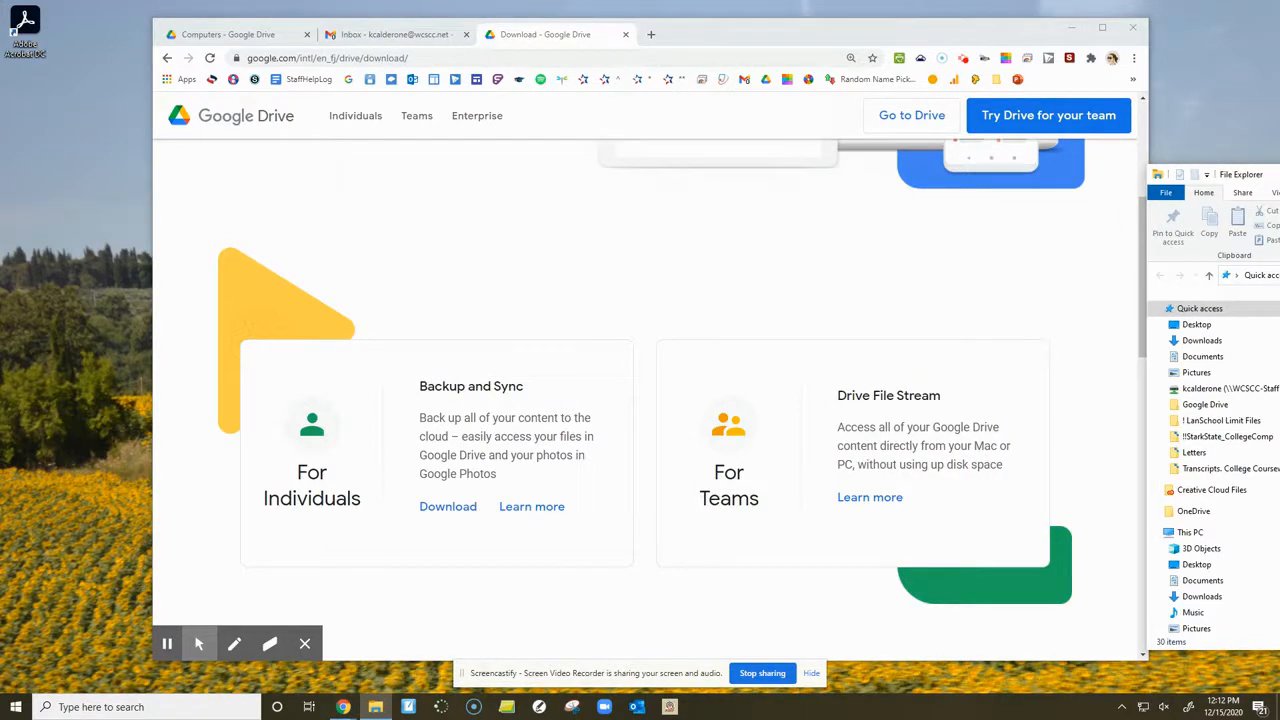
{"action": "left_click_drag", "start_coordinate": [1258, 178], "coordinate": [545, 149]}
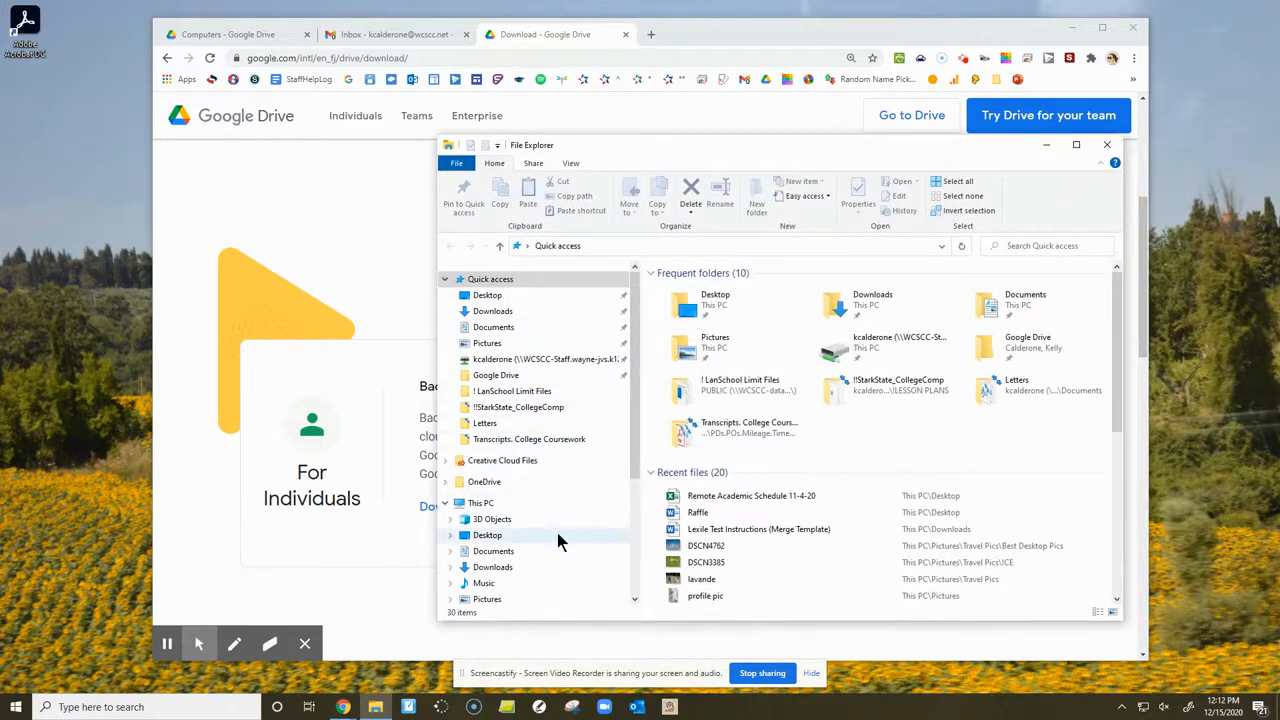
{"action": "scroll", "coordinate": [555, 527], "scroll_direction": "down", "scroll_amount": 2}
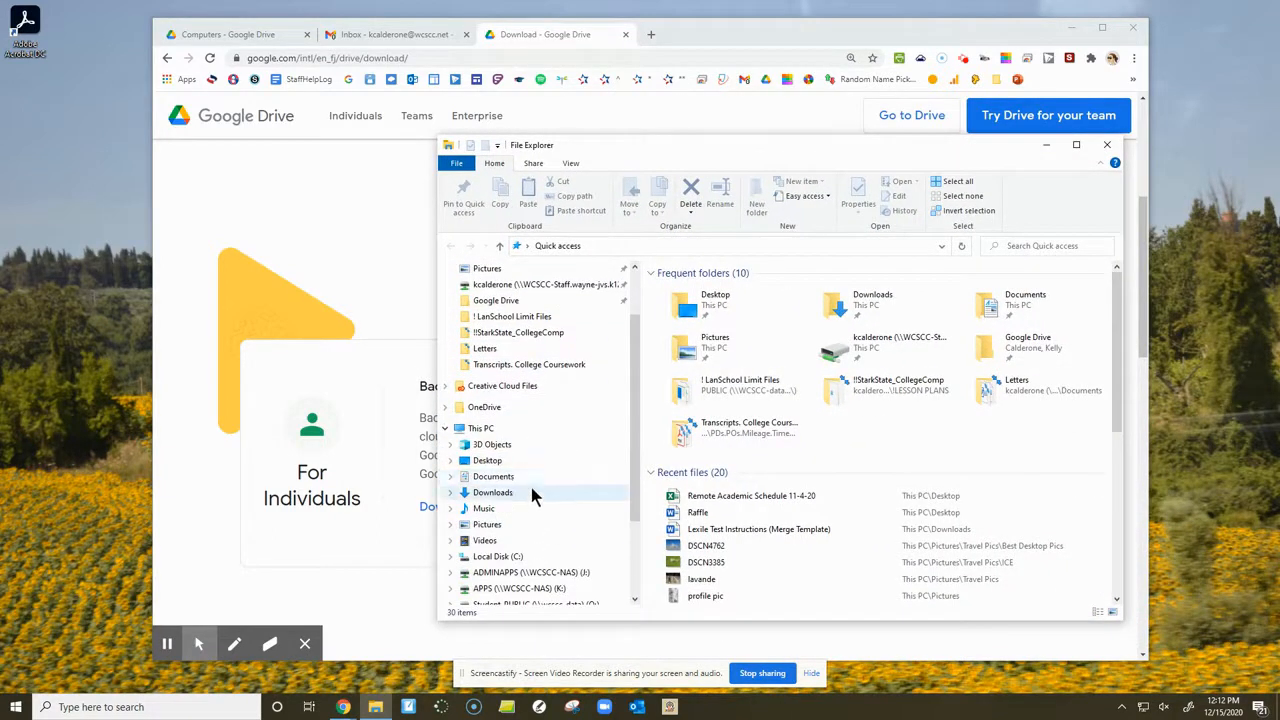
{"action": "scroll", "coordinate": [528, 475], "scroll_direction": "down", "scroll_amount": 3}
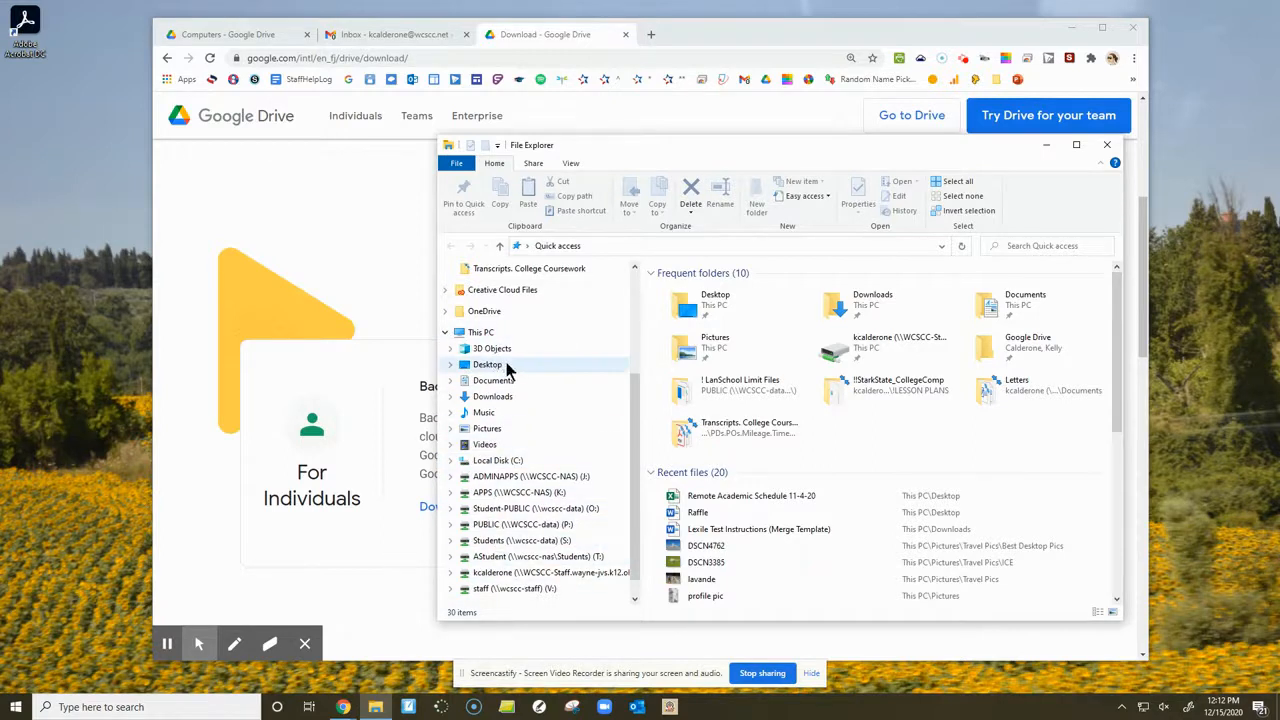
{"action": "left_click_drag", "start_coordinate": [614, 148], "coordinate": [913, 167]}
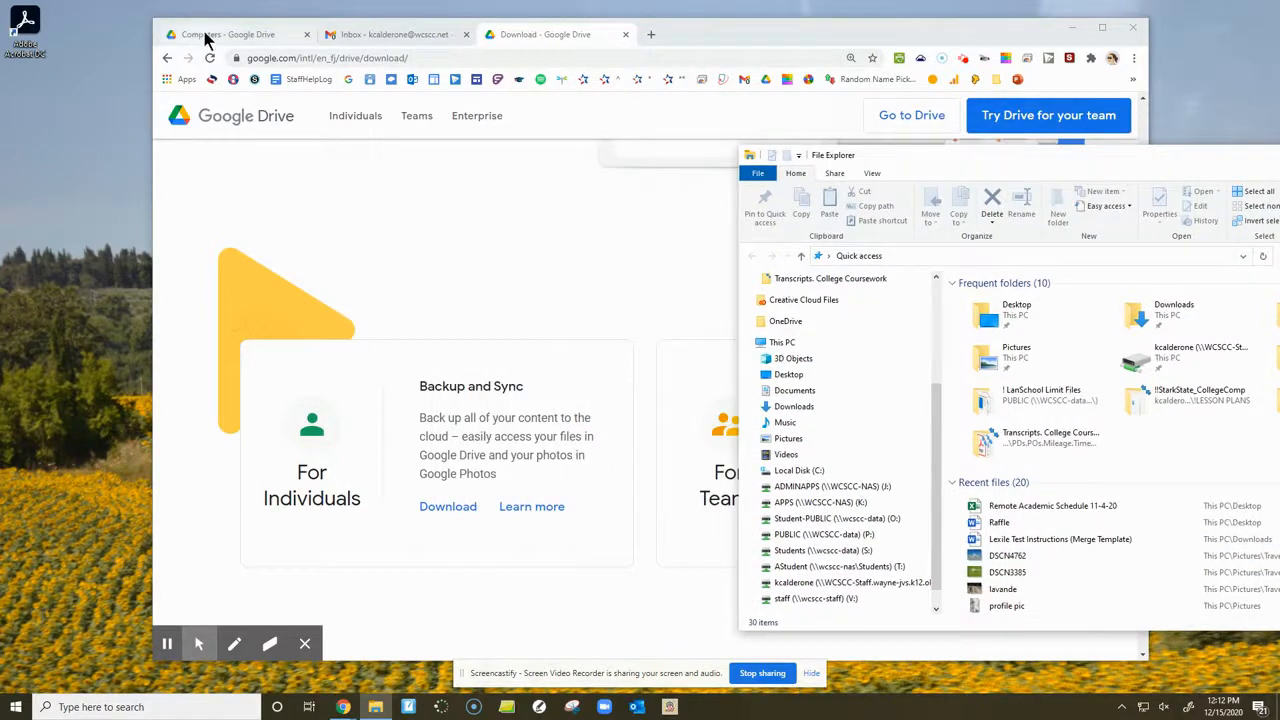
- Switch back to Google Drive and view the Shared with me, Shared drives and My Drive sections
{"action": "left_click", "coordinate": [205, 36]}
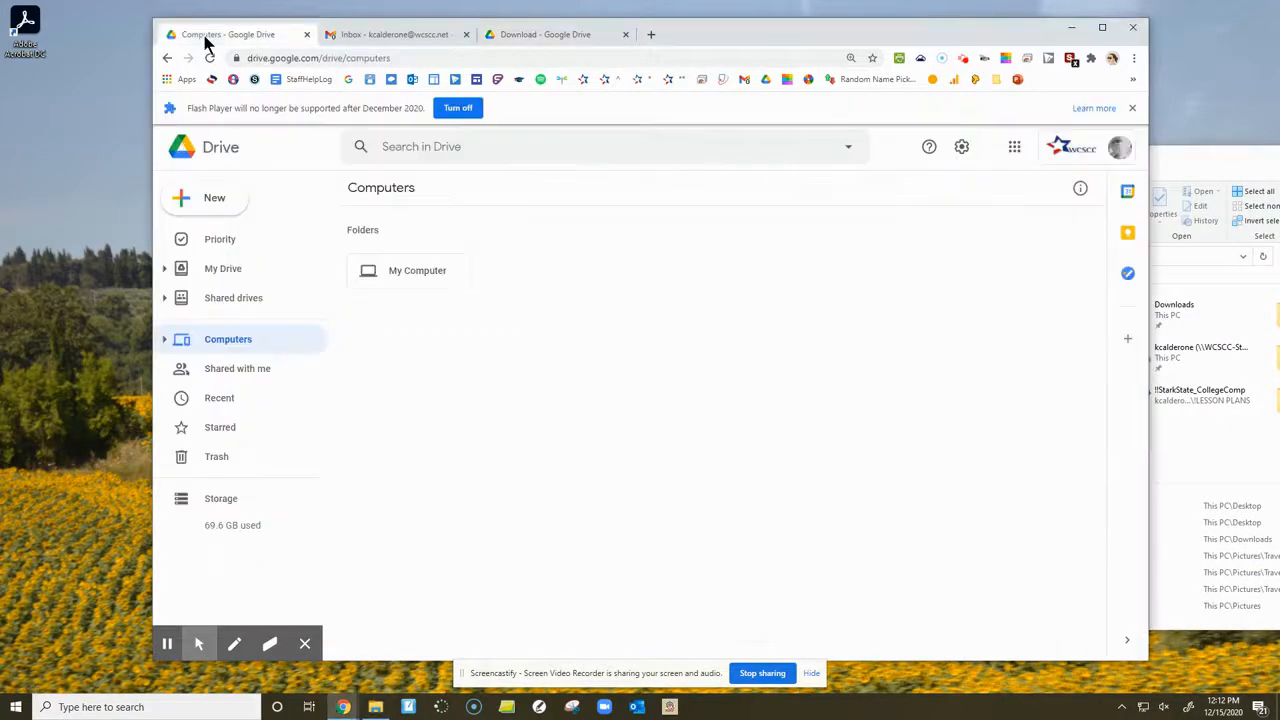
{"action": "left_click", "coordinate": [232, 369]}
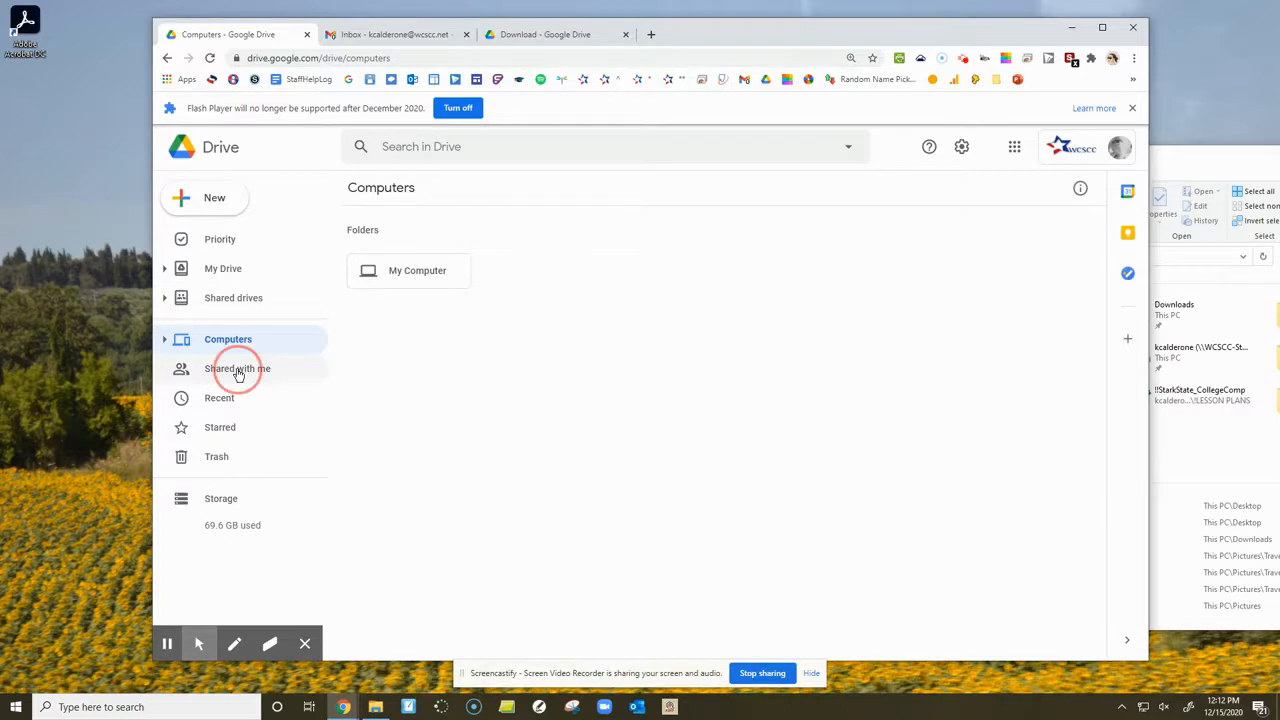
{"action": "left_click", "coordinate": [245, 306]}
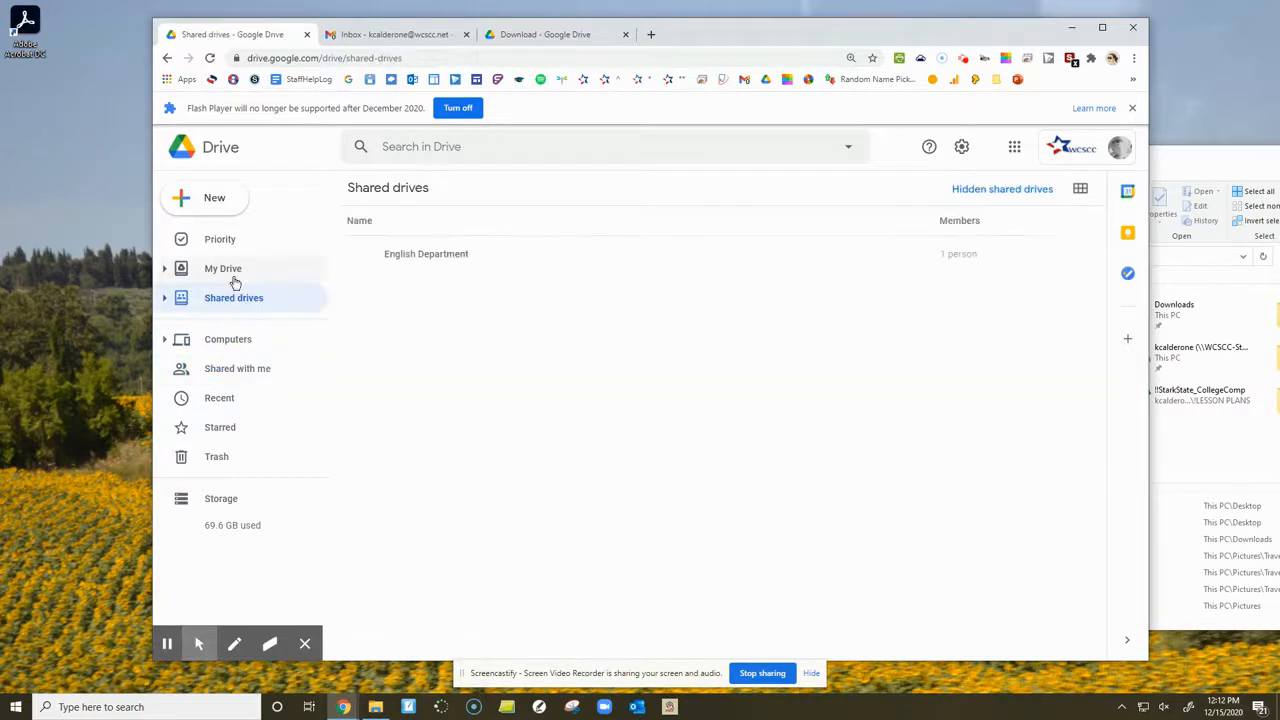
{"action": "left_click", "coordinate": [234, 274]}
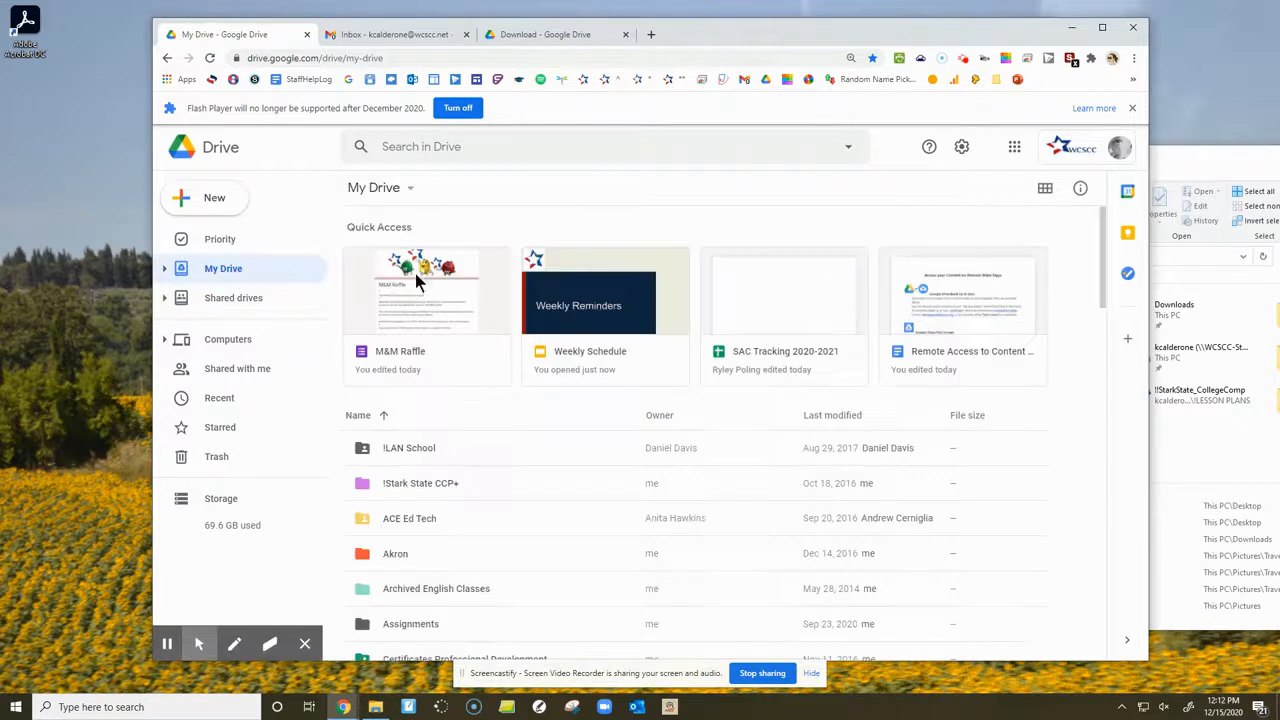
- Bring File Explorer forward and open Local Disk (C:) to view its contents
{"action": "left_click_drag", "start_coordinate": [1185, 160], "coordinate": [969, 137]}
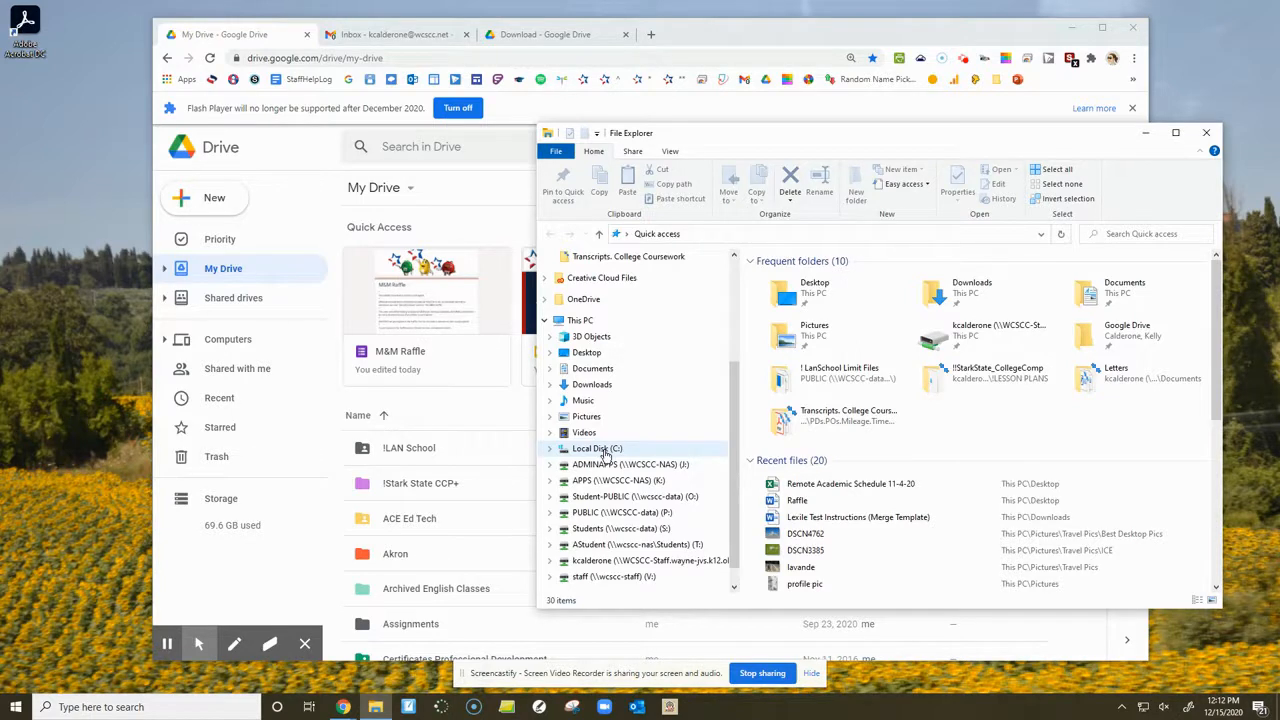
{"action": "left_click", "coordinate": [604, 452]}
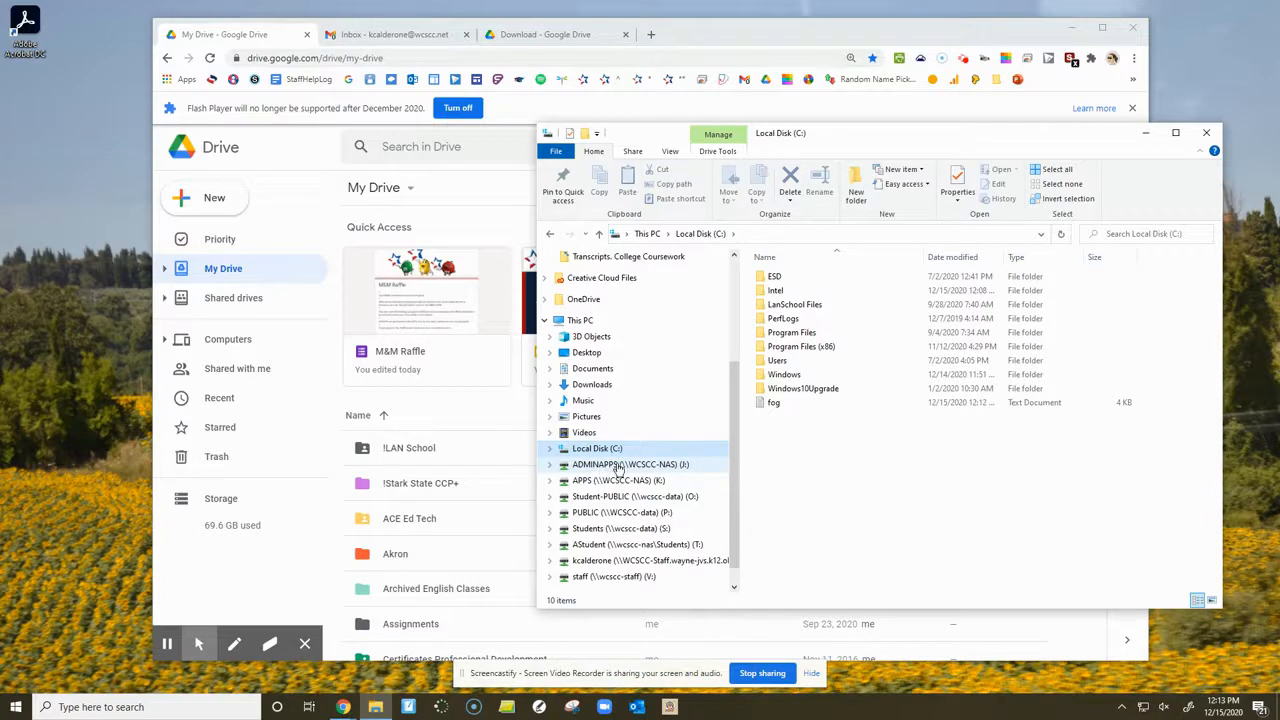
{"action": "left_click_drag", "start_coordinate": [913, 138], "coordinate": [909, 129]}
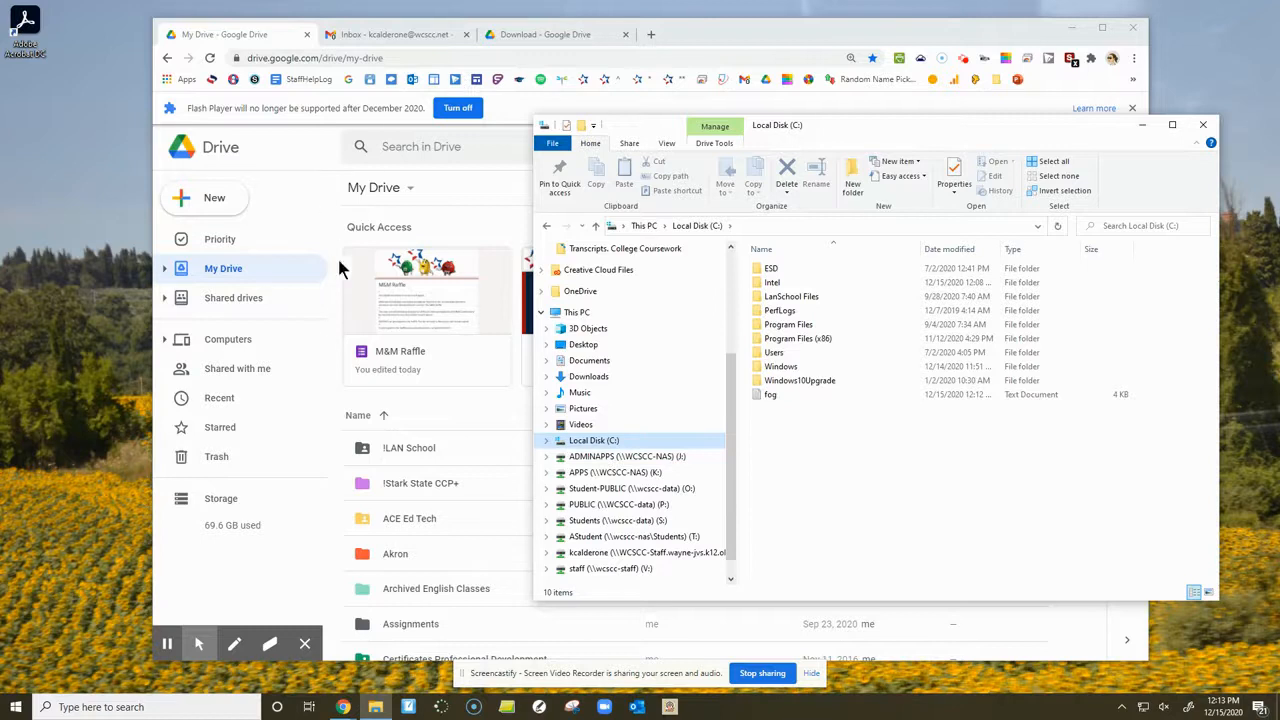
- Look through the folder list in My Drive, then return to the File Explorer window
{"action": "left_click", "coordinate": [290, 278]}
{"action": "scroll", "coordinate": [412, 450], "scroll_direction": "down", "scroll_amount": 2}
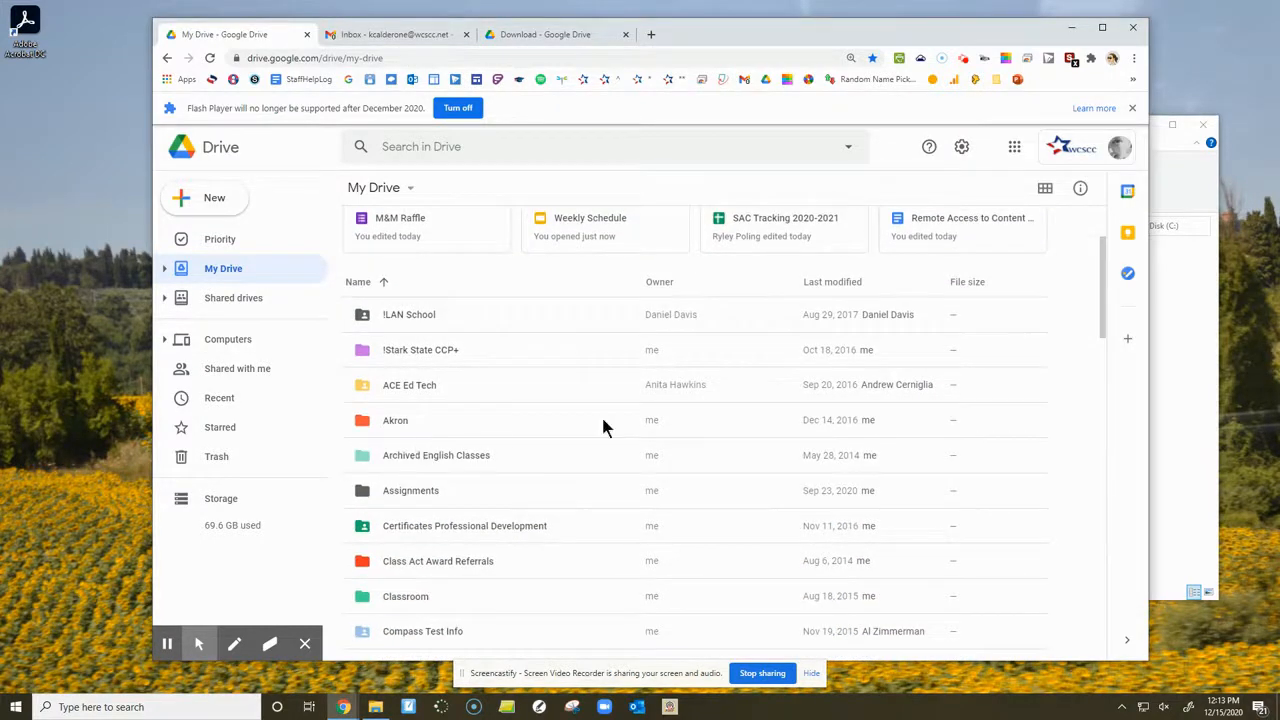
{"action": "left_click", "coordinate": [1195, 365]}
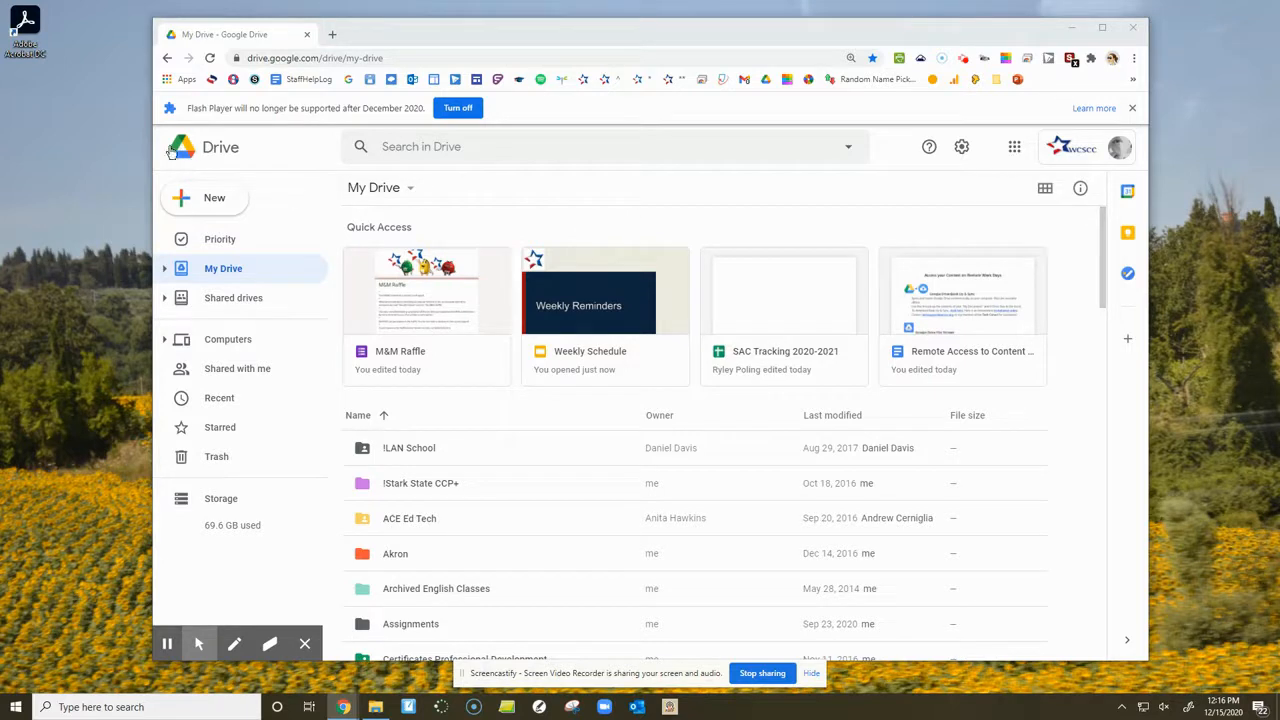
- Open the Get Drive for desktop help page from Google Drive and download the Drive File Stream installer for Windows
{"action": "left_click", "coordinate": [962, 150]}
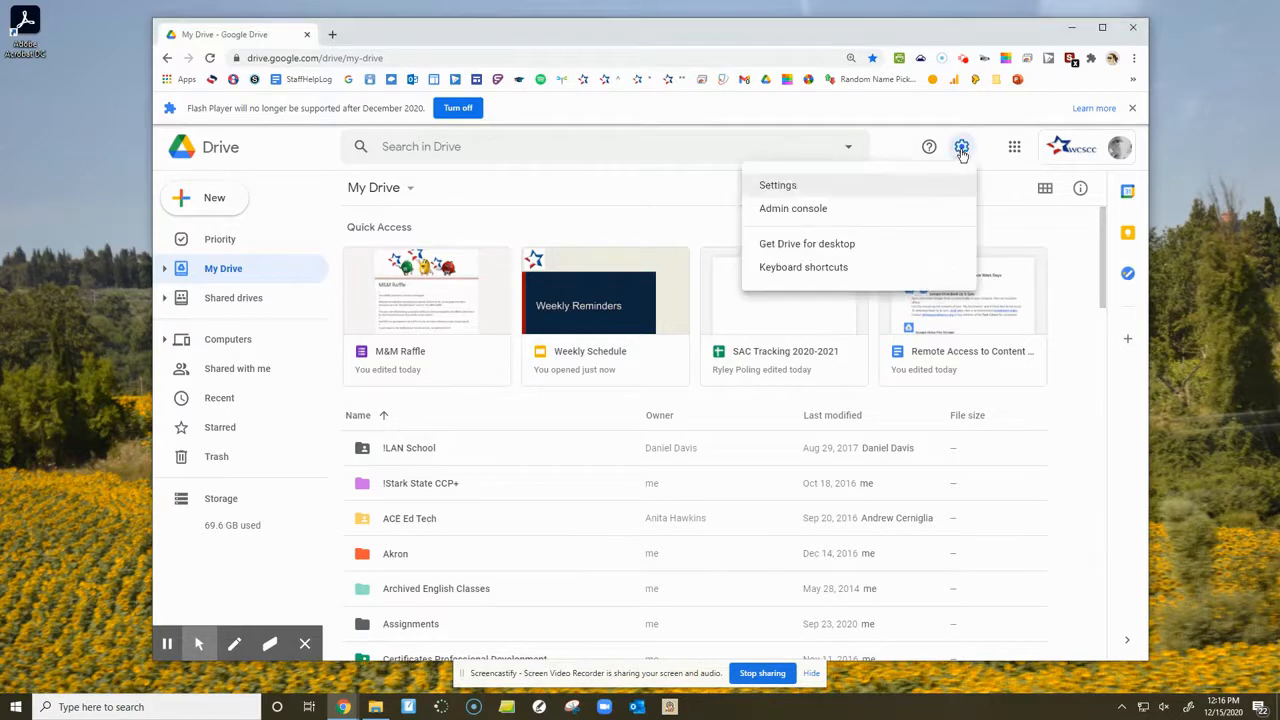
{"action": "left_click", "coordinate": [830, 249]}
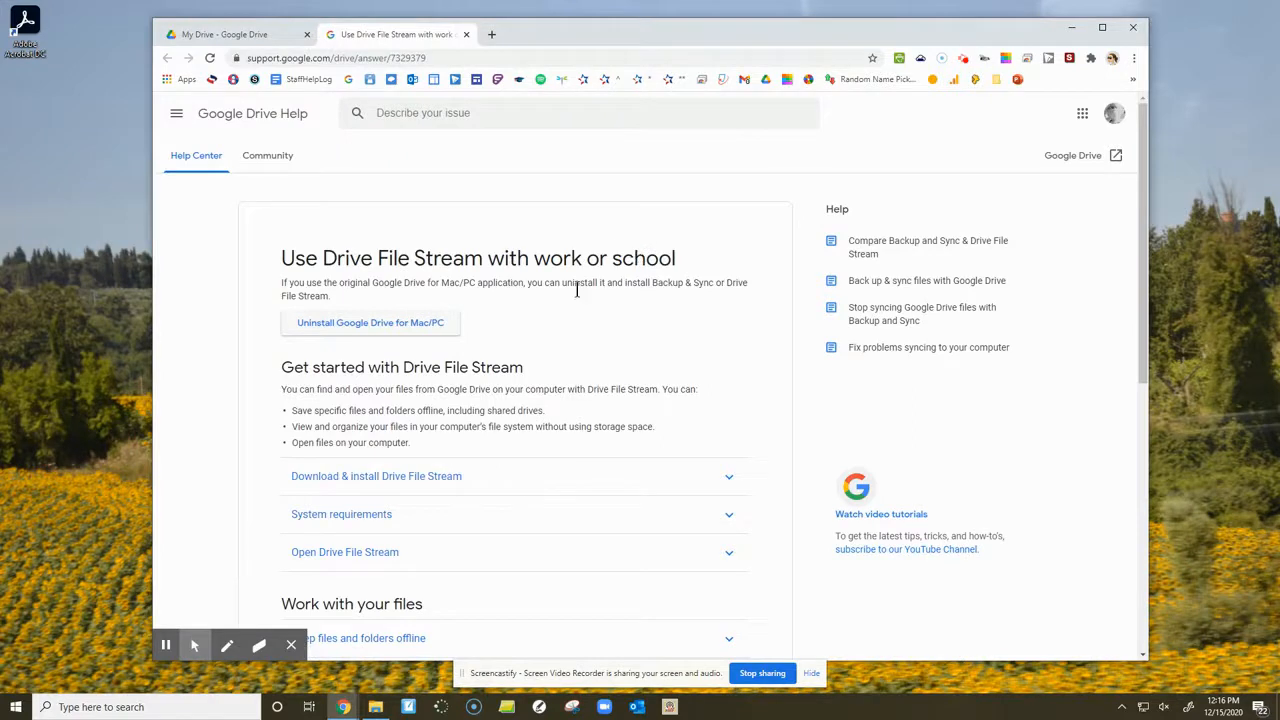
{"action": "scroll", "coordinate": [579, 288], "scroll_direction": "down", "scroll_amount": 1}
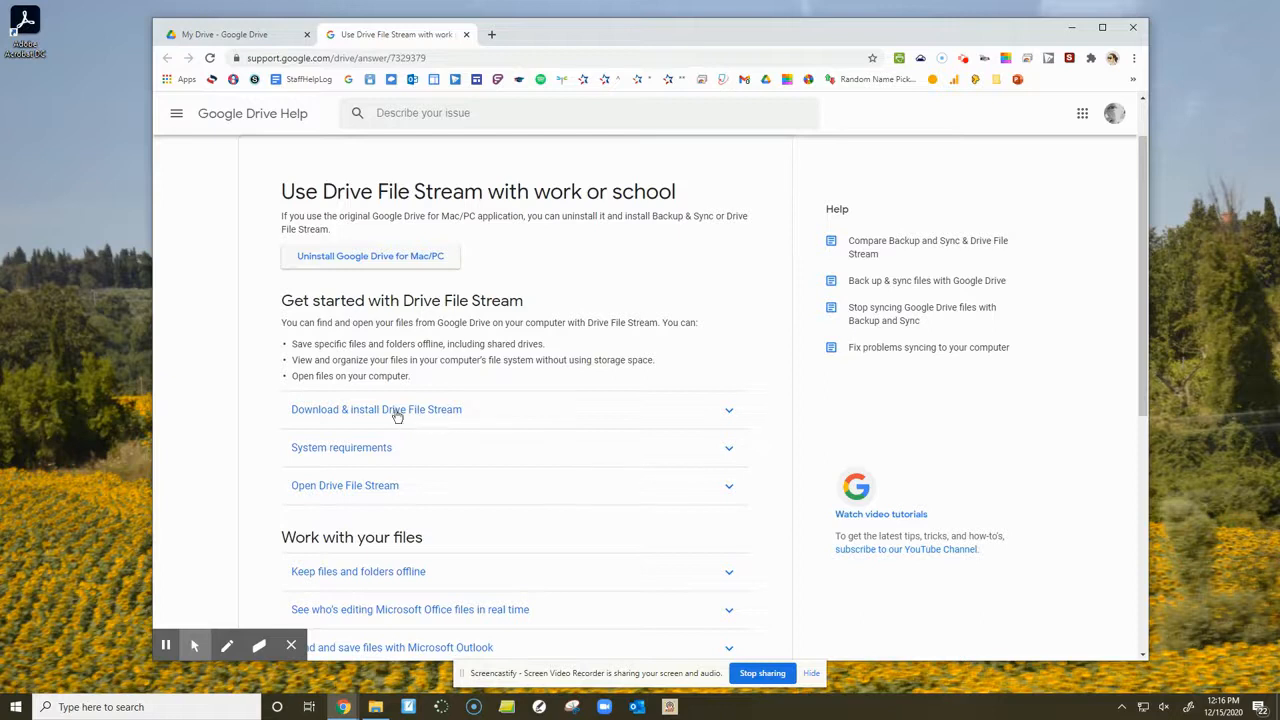
{"action": "left_click", "coordinate": [355, 415]}
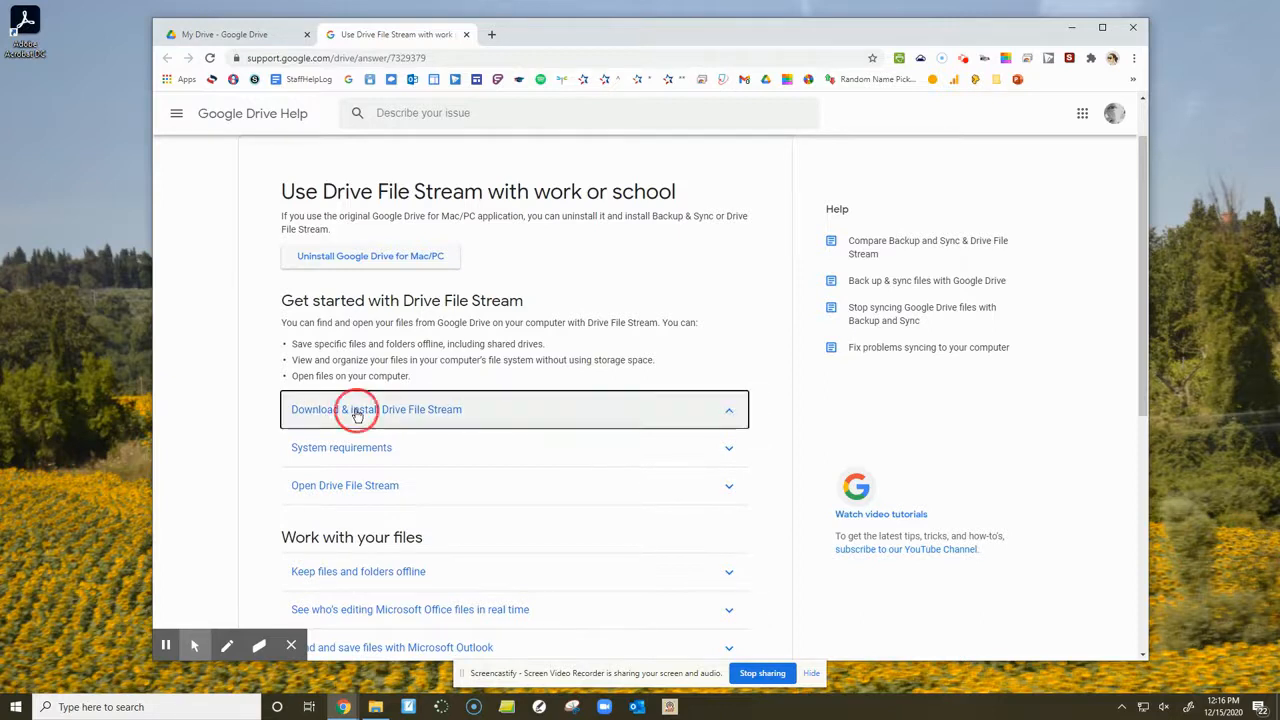
{"action": "scroll", "coordinate": [385, 440], "scroll_direction": "down", "scroll_amount": 1}
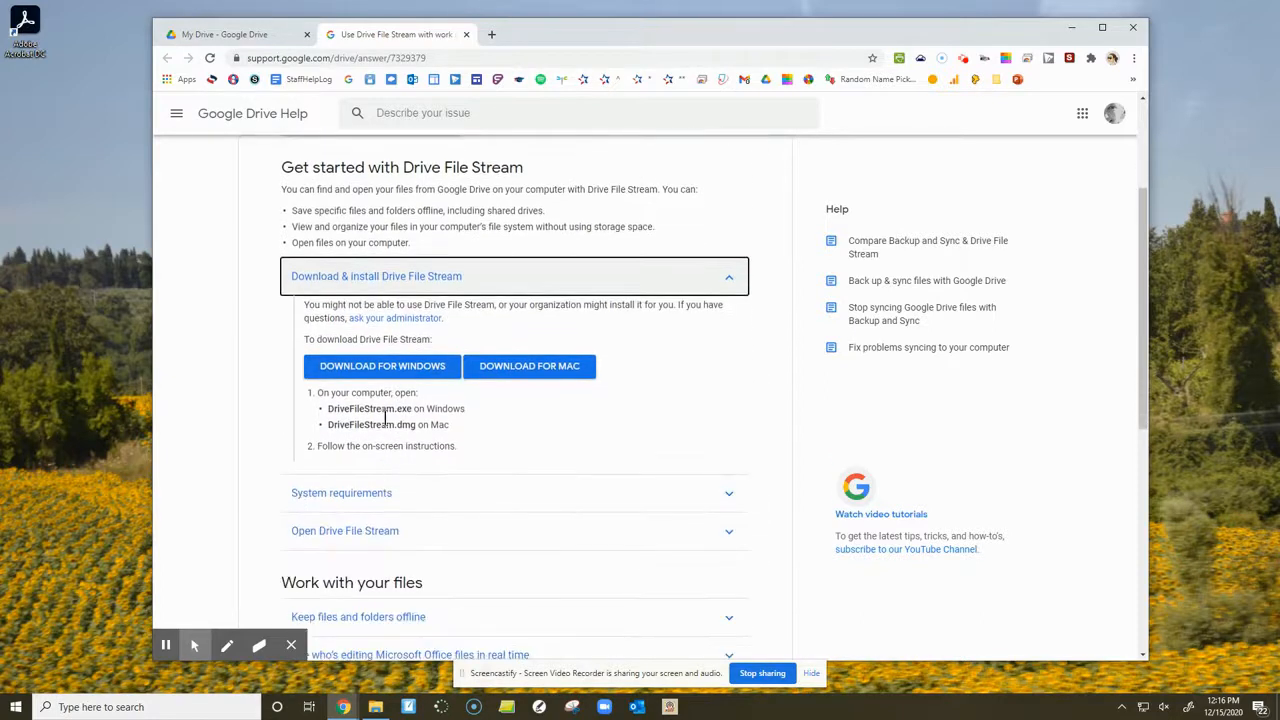
{"action": "left_click", "coordinate": [399, 370]}
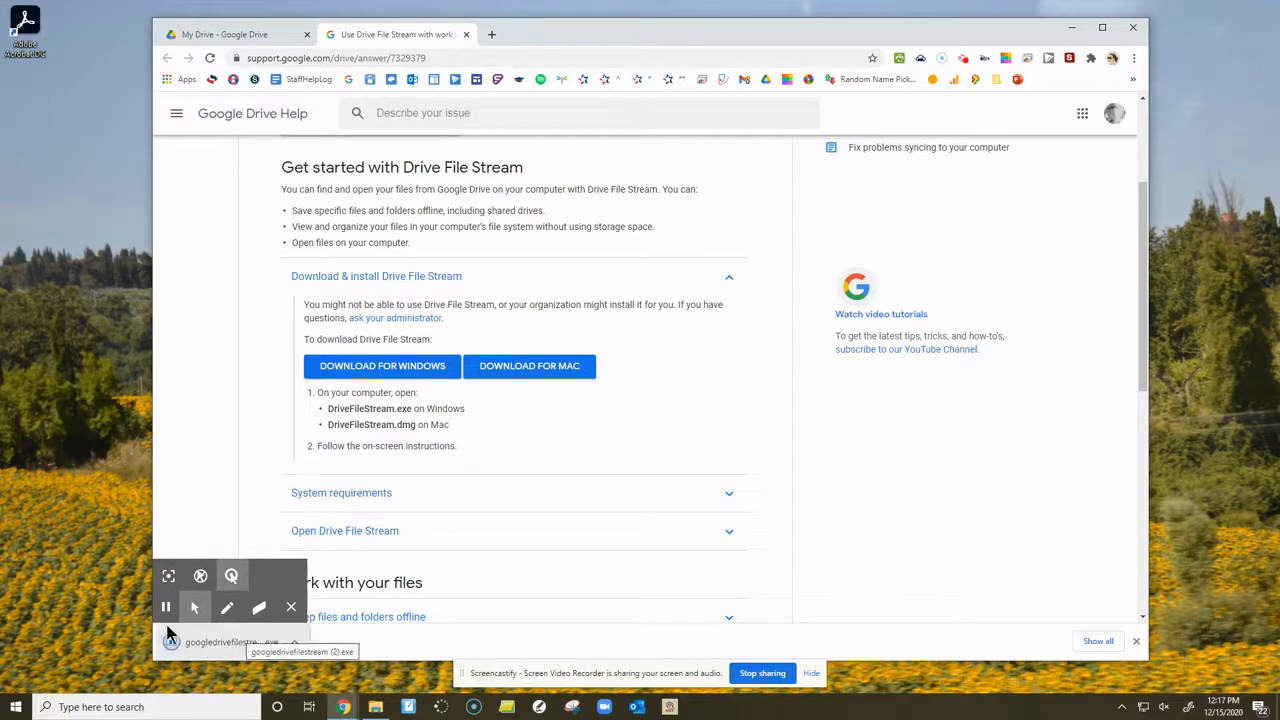
- Run the downloaded googledrivefilestream installer and enable adding an application shortcut to the desktop
{"action": "left_click", "coordinate": [238, 650]}
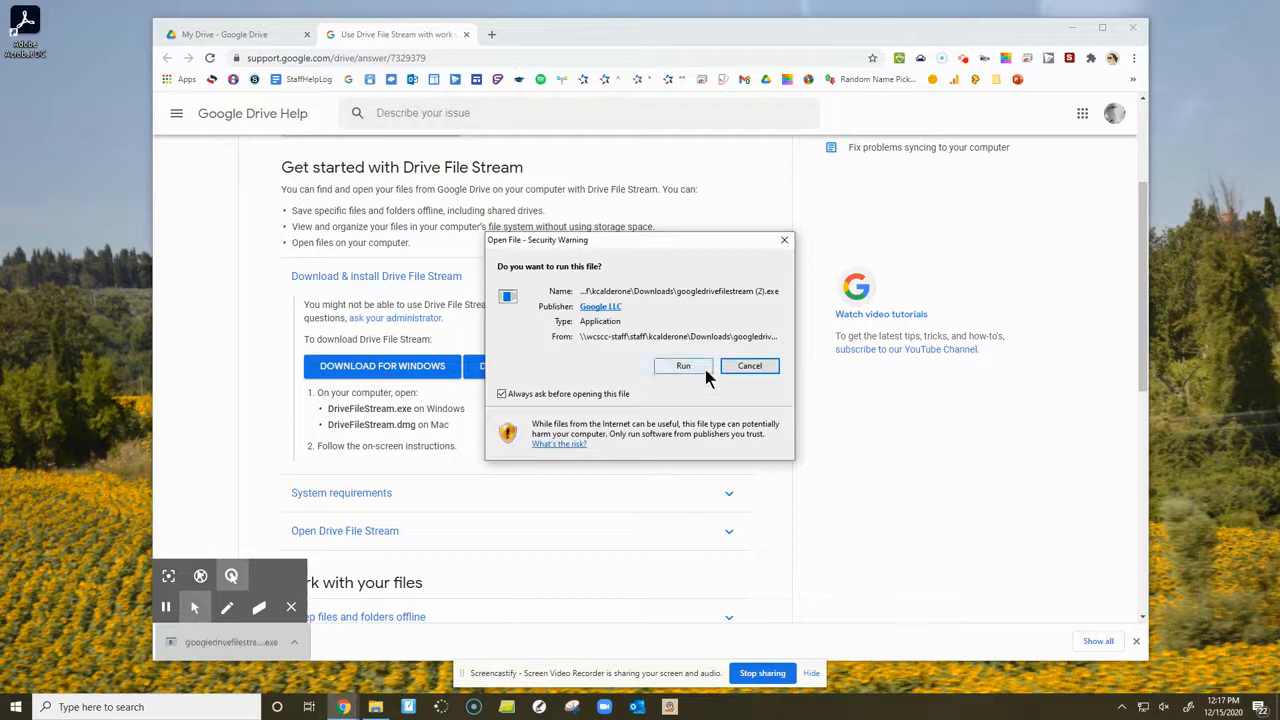
{"action": "left_click", "coordinate": [701, 364]}
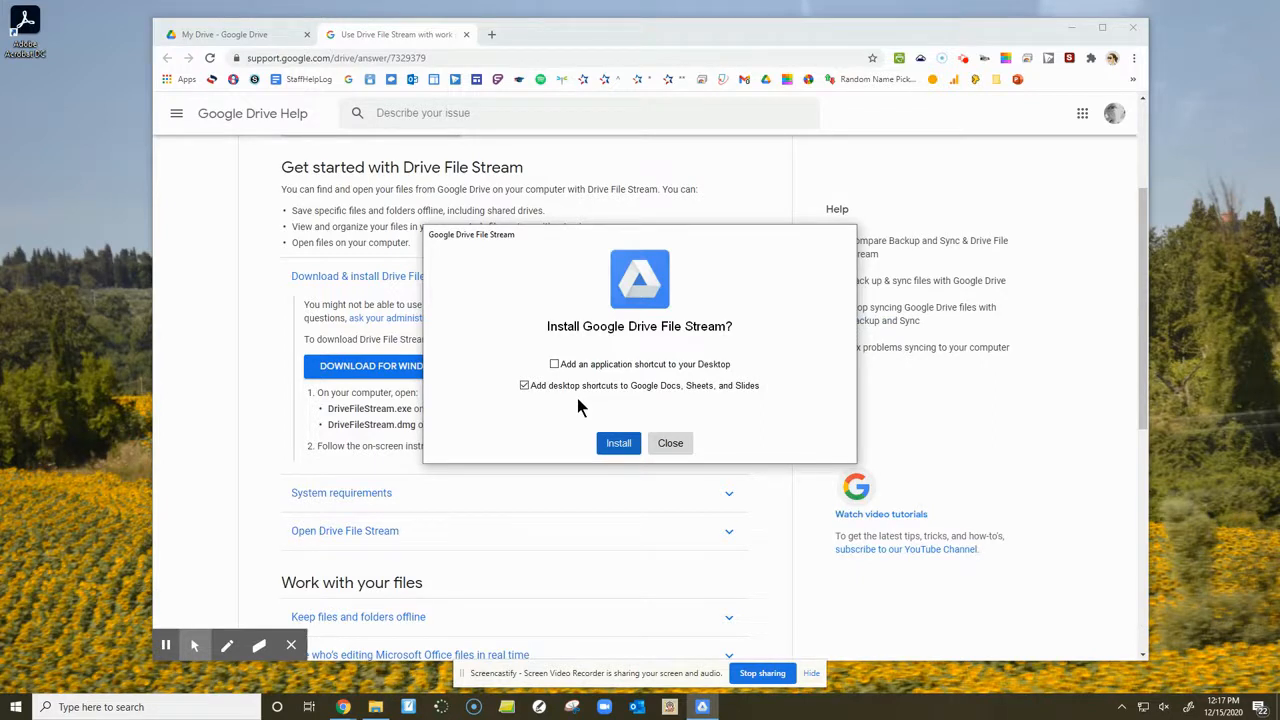
{"action": "left_click", "coordinate": [554, 364]}
- Check the drive list in File Explorer and minimise its window to return to the Drive File Stream installer
{"action": "left_click", "coordinate": [370, 709]}
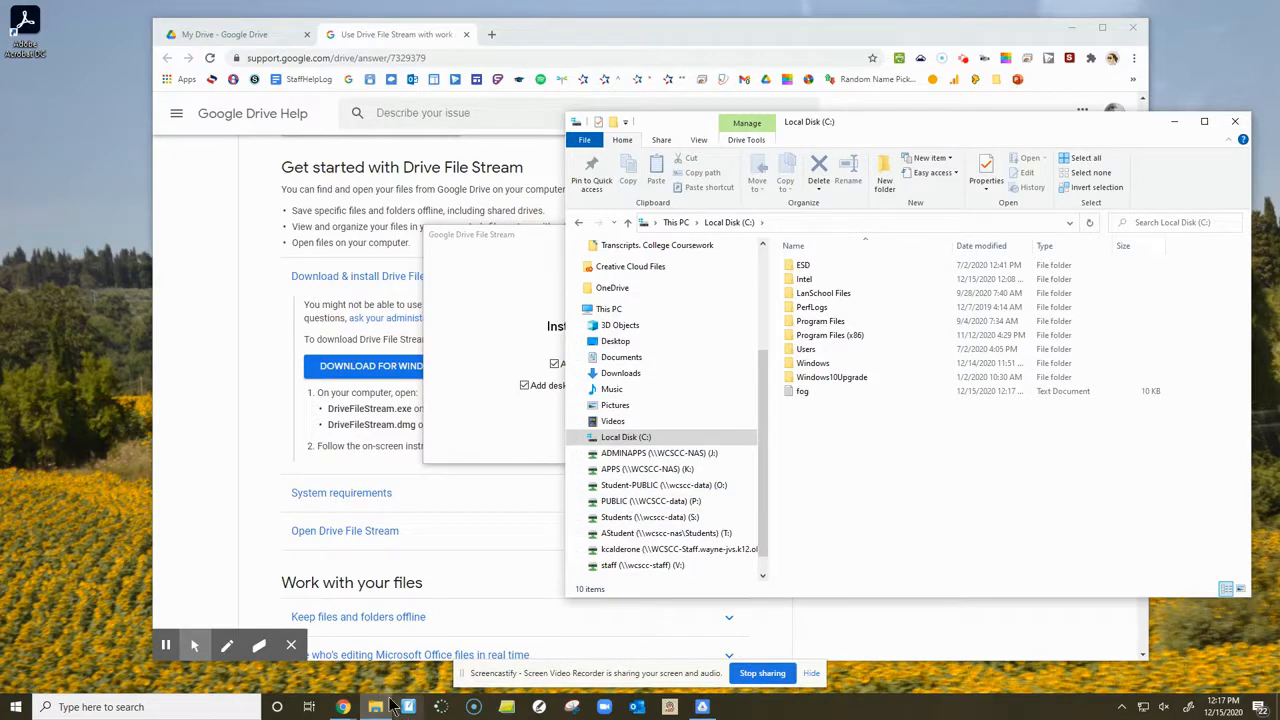
{"action": "left_click", "coordinate": [379, 709]}
{"action": "left_click", "coordinate": [378, 711]}
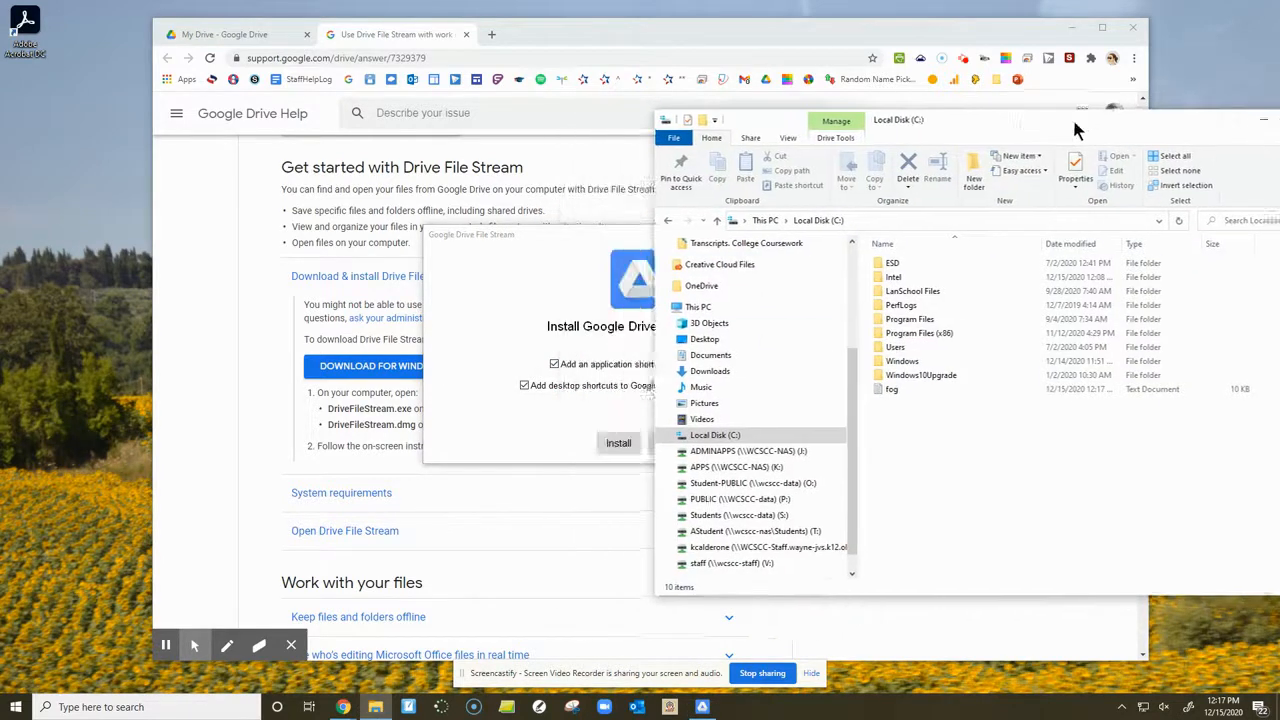
{"action": "left_click", "coordinate": [1174, 121]}
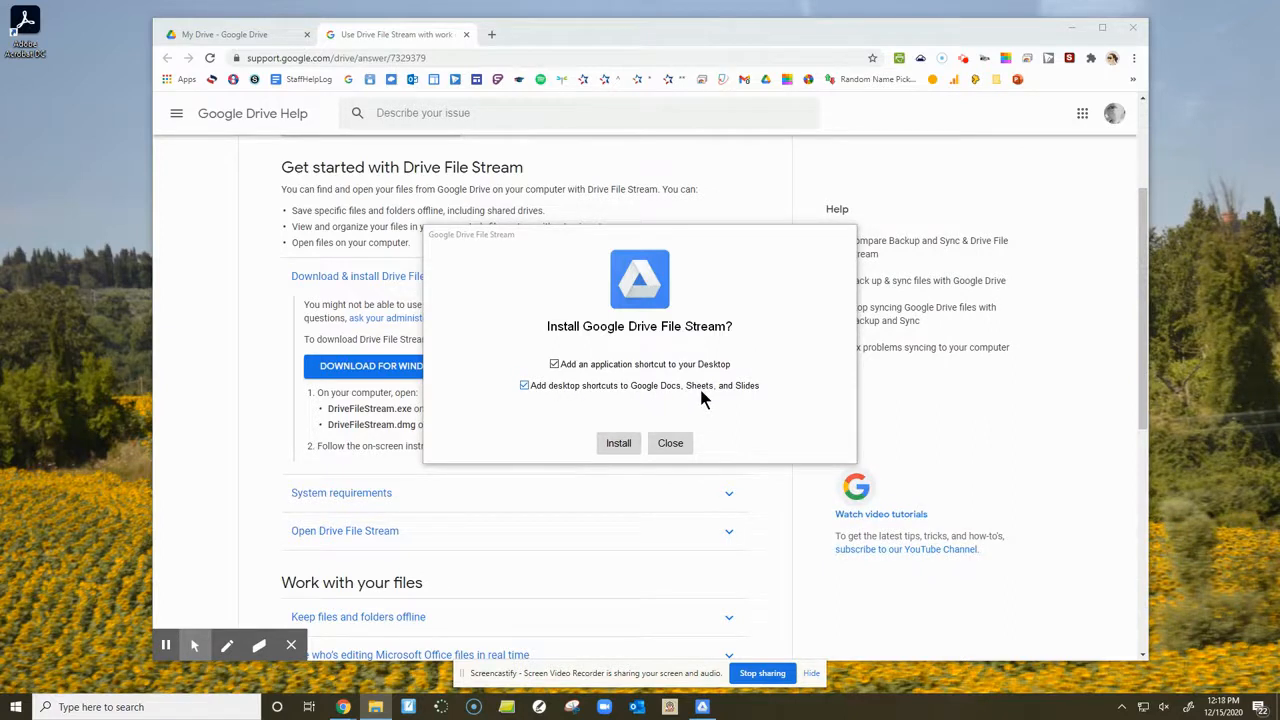
- Install Google Drive File Stream without desktop shortcuts to Google Docs, Sheets and Slides, minimise the browser, and close the installer
{"action": "left_click", "coordinate": [524, 386]}
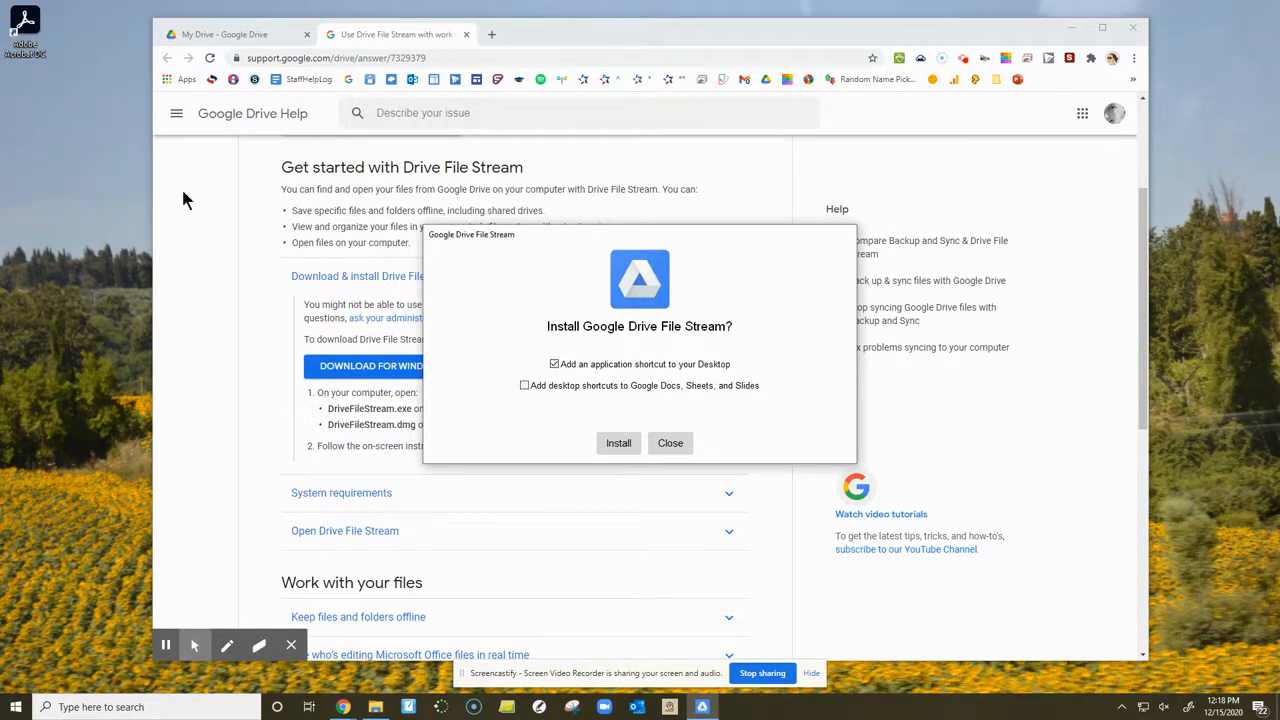
{"action": "left_click", "coordinate": [619, 444]}
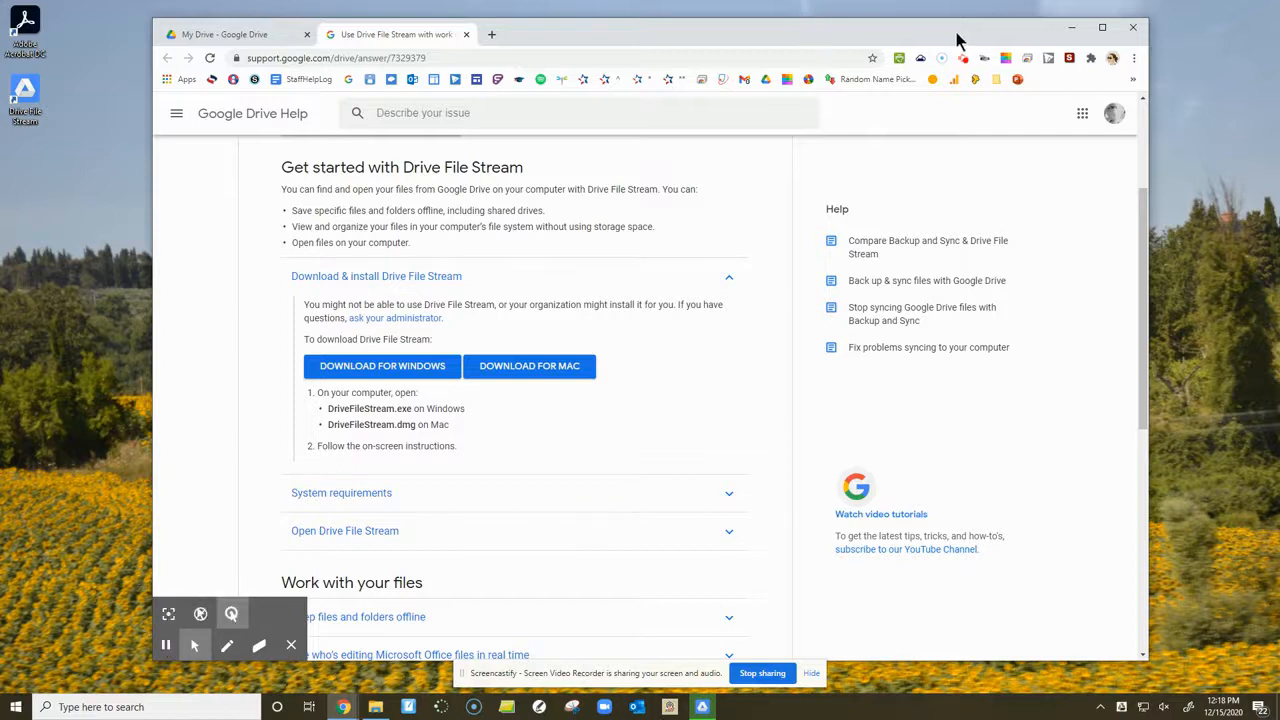
{"action": "left_click", "coordinate": [1071, 30]}
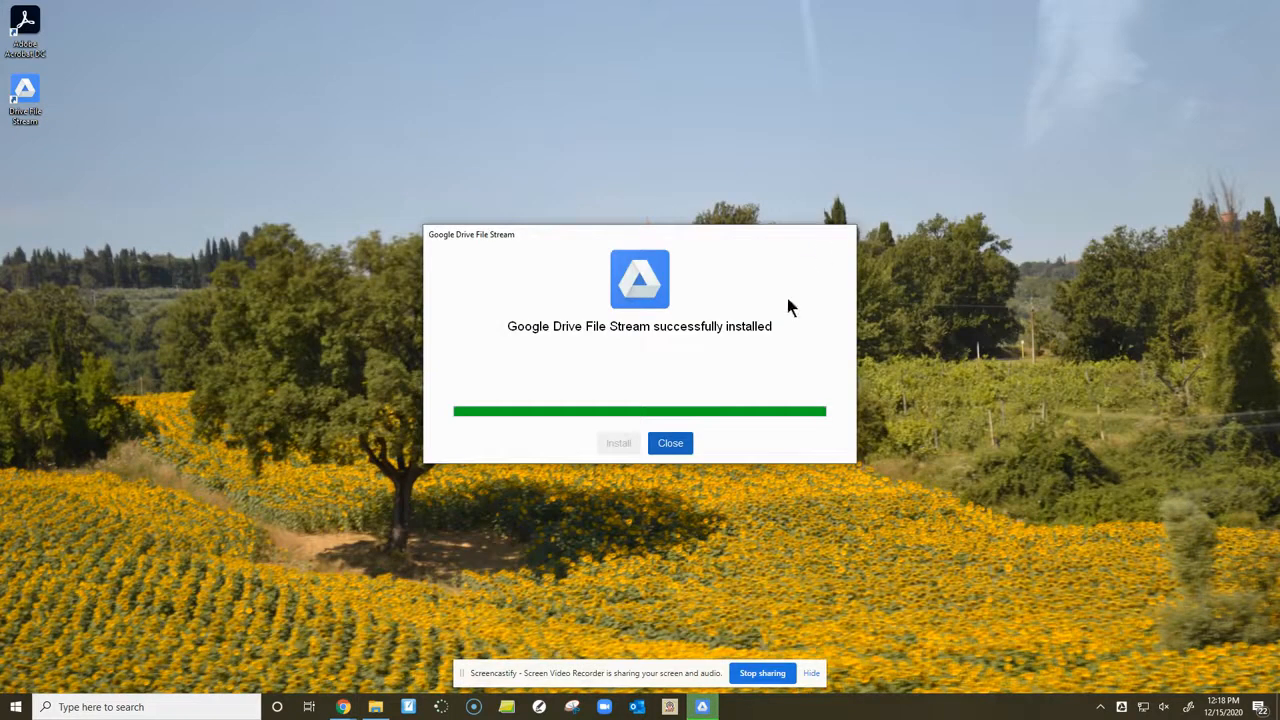
{"action": "left_click", "coordinate": [672, 446]}
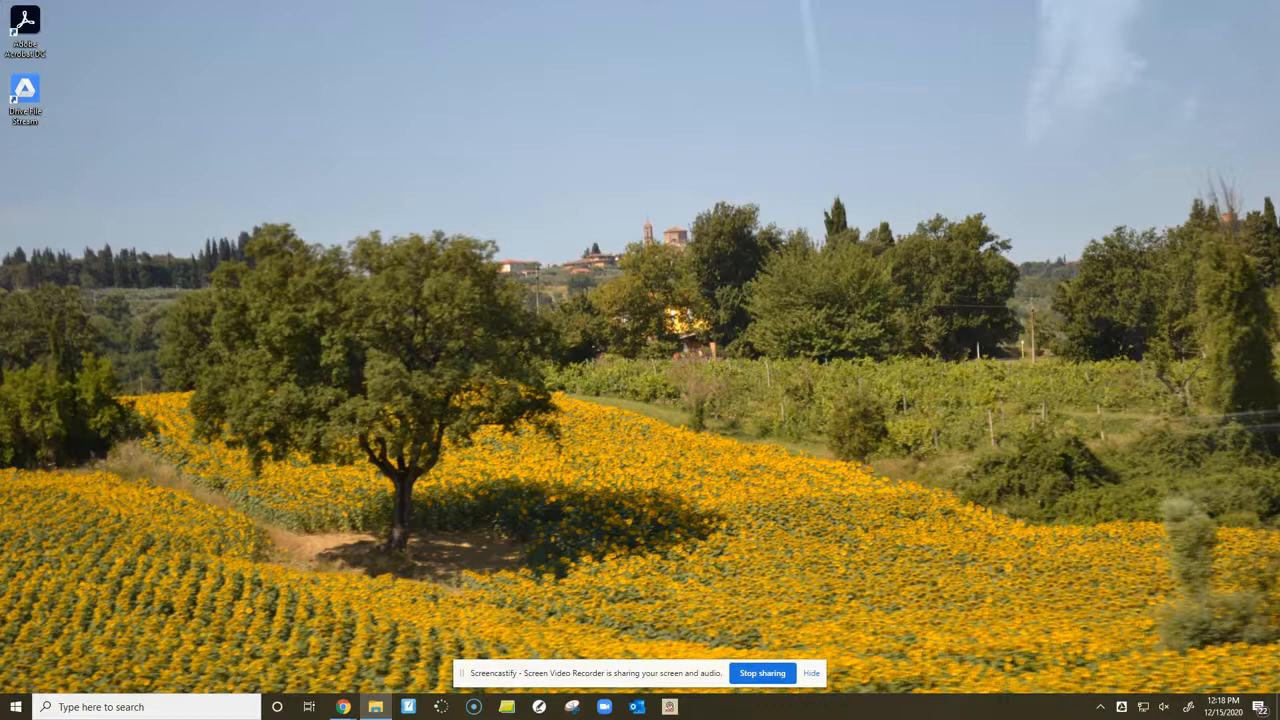
- Open the Google Drive File Stream (G:) drive in File Explorer and look at its My Drive and Shared drives folders
{"action": "mouse_move", "coordinate": [377, 708]}
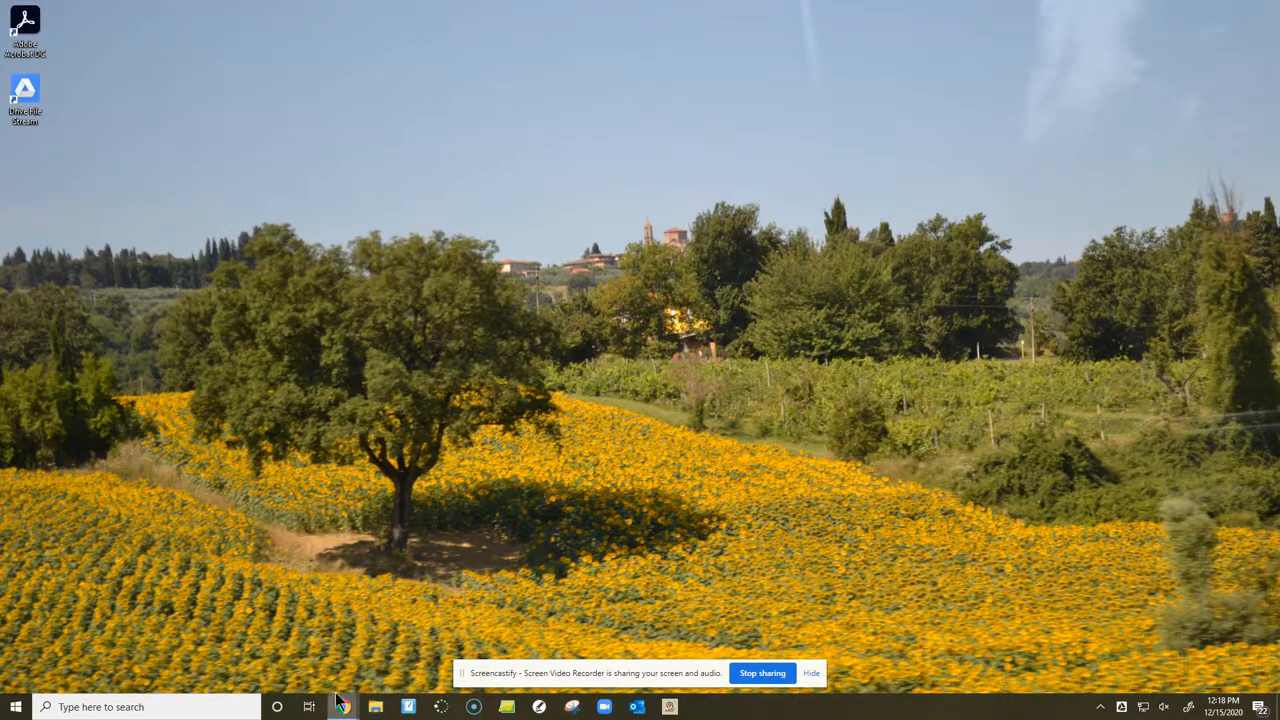
{"action": "left_click", "coordinate": [370, 708]}
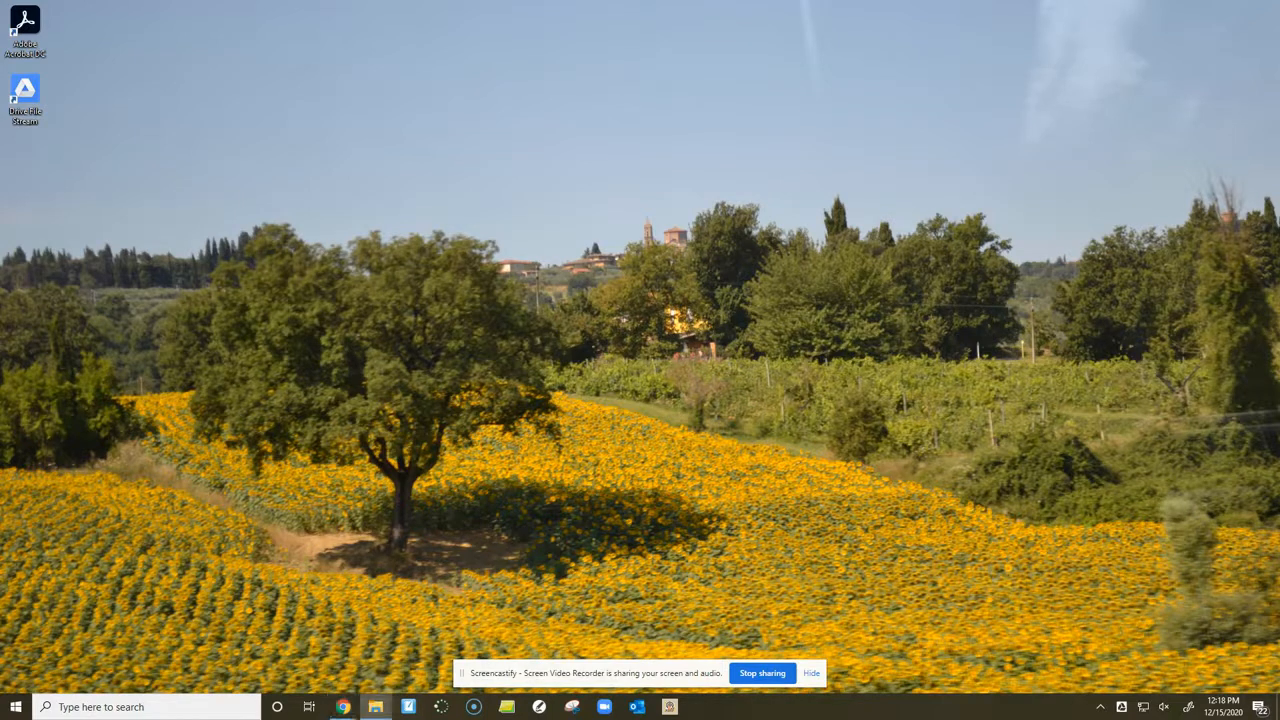
{"action": "left_click_drag", "start_coordinate": [1279, 101], "coordinate": [561, 72]}
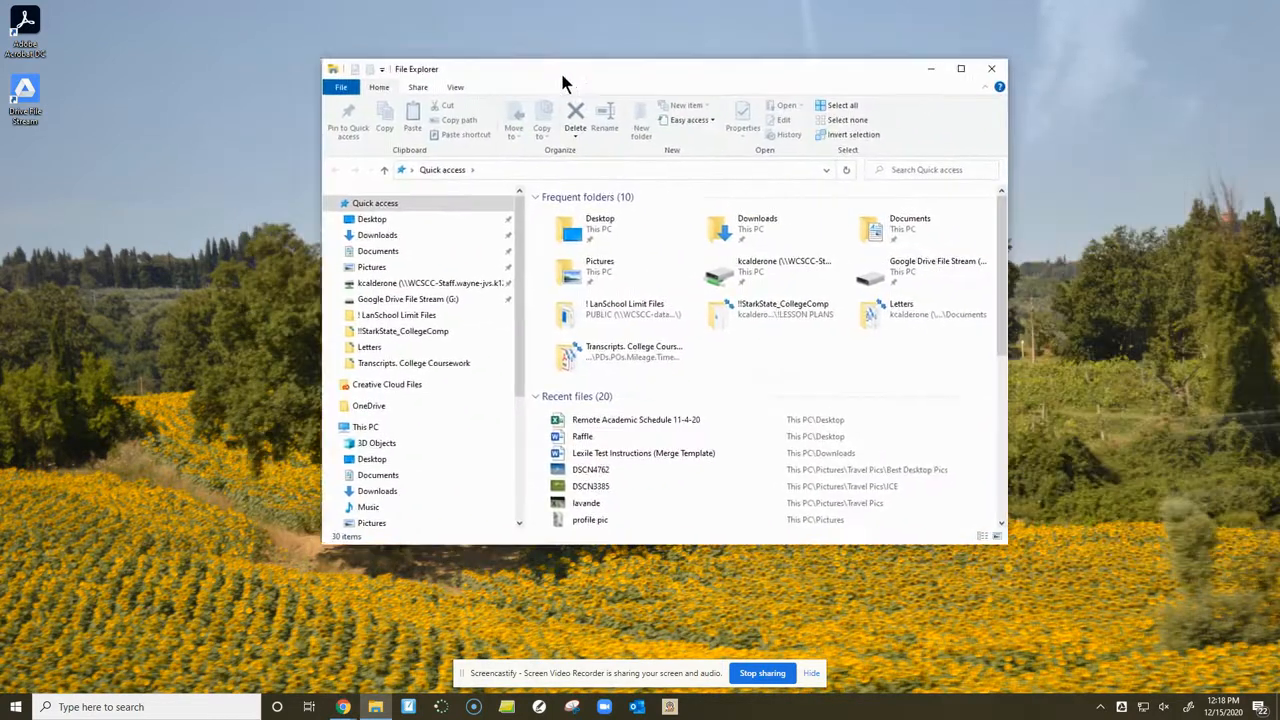
{"action": "left_click", "coordinate": [413, 300]}
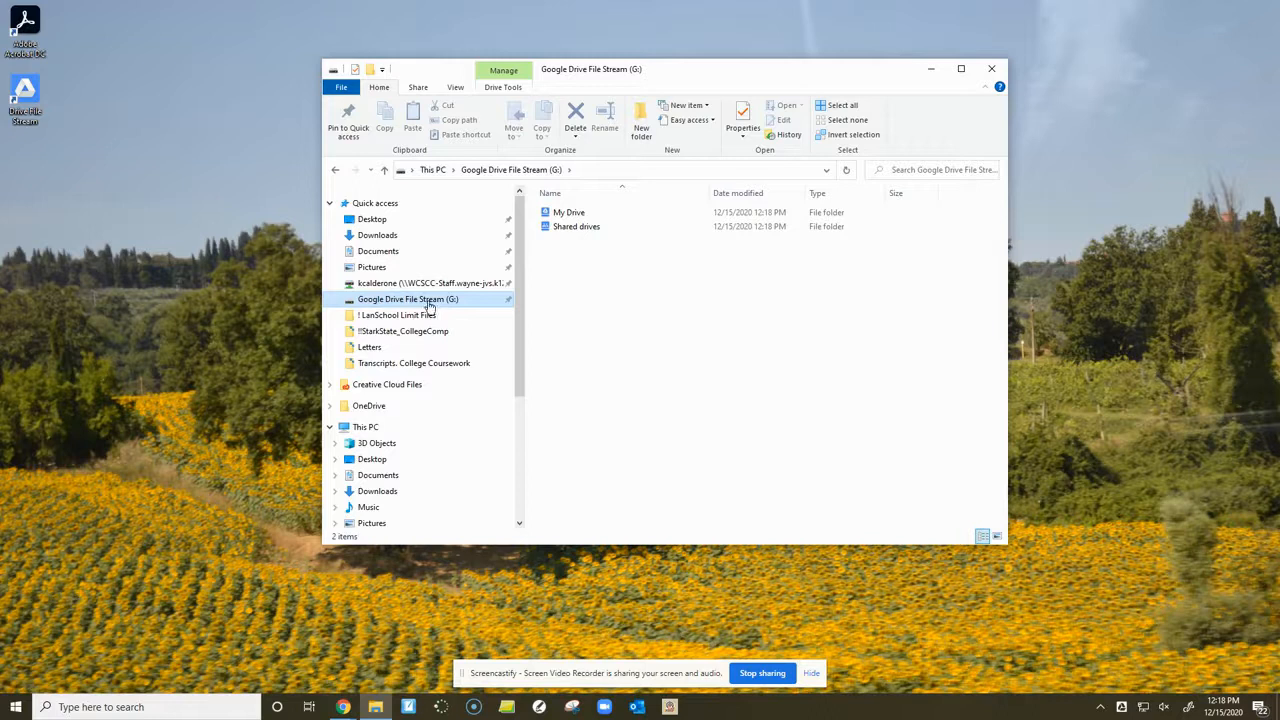
{"action": "left_click", "coordinate": [30, 95]}
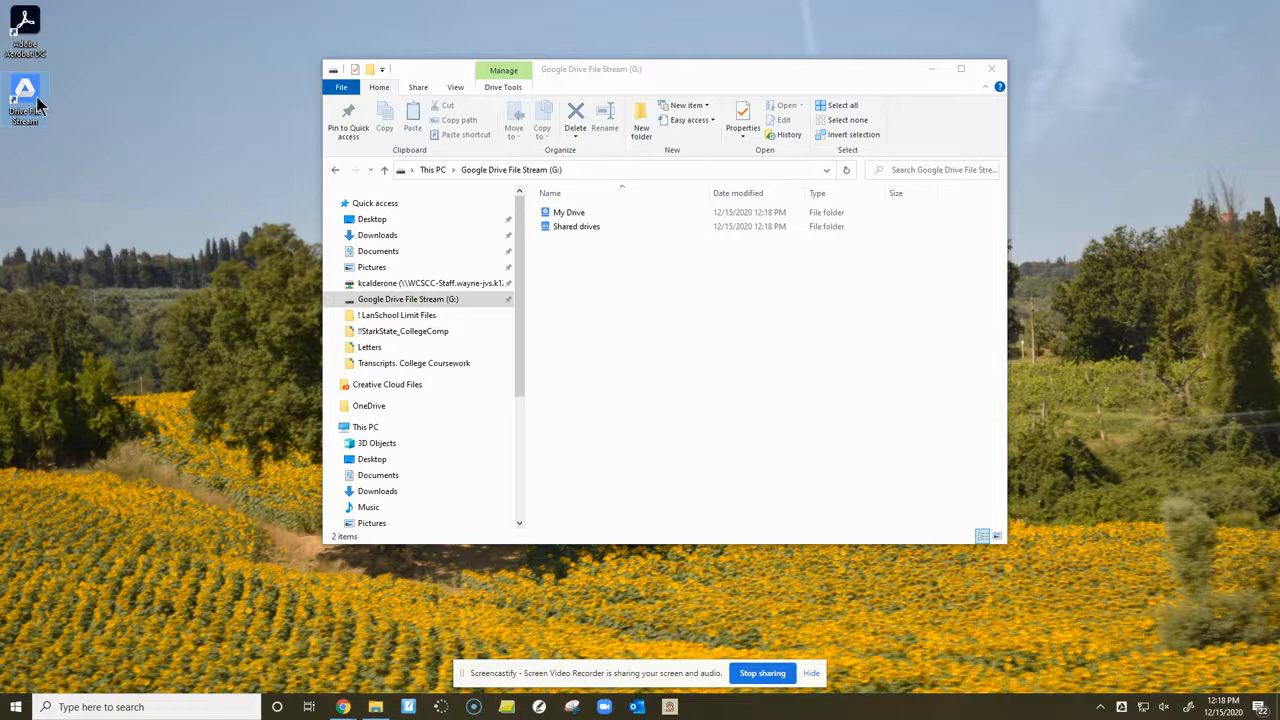
{"action": "left_click", "coordinate": [583, 214]}
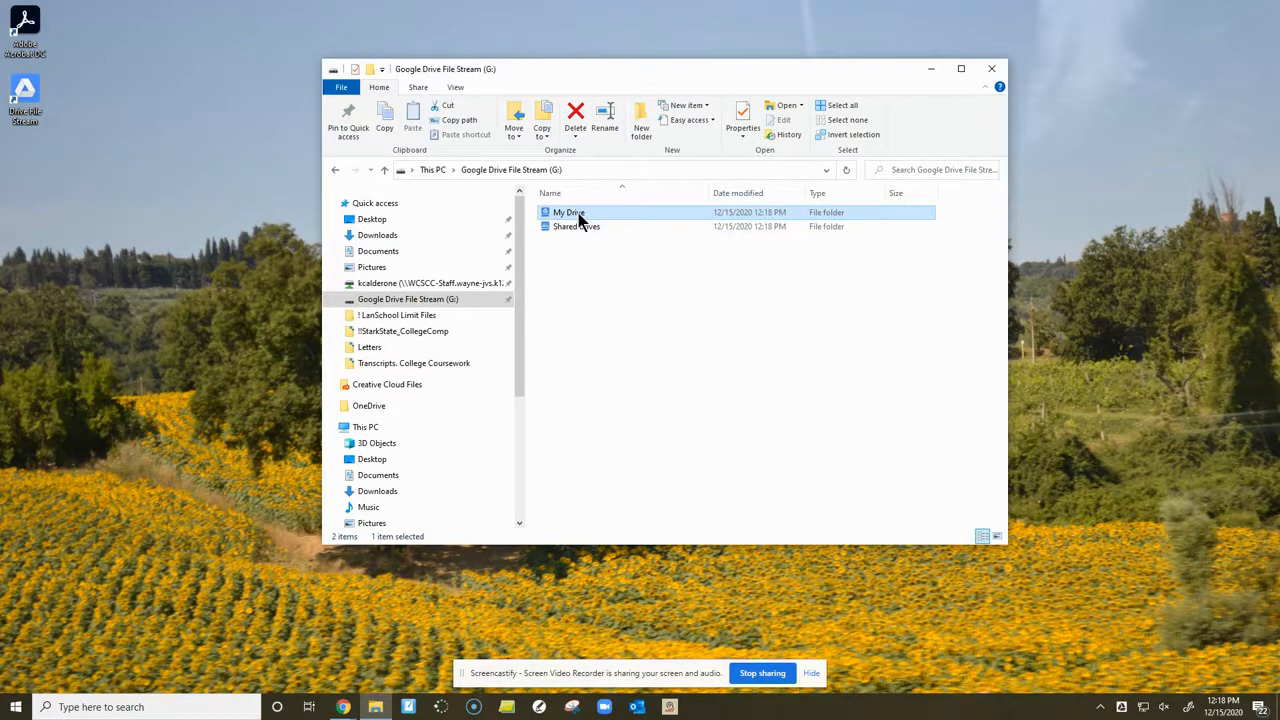
{"action": "left_click", "coordinate": [577, 226]}
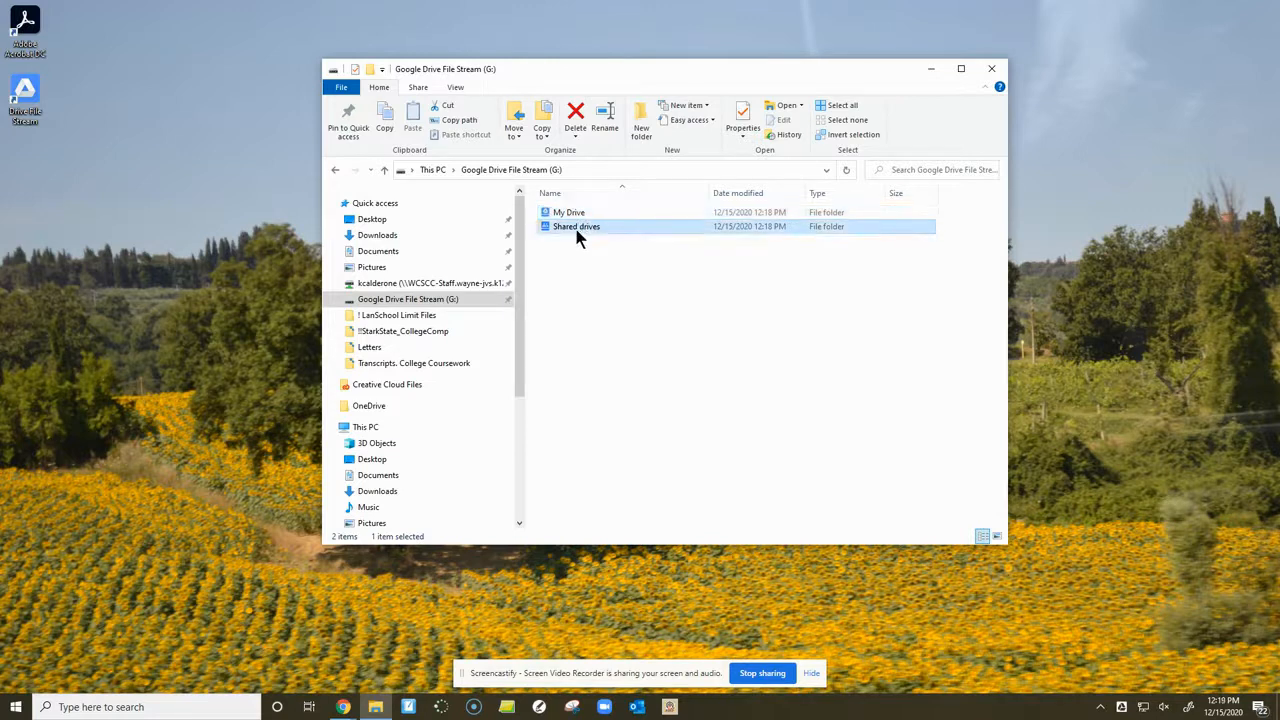
- Open the upper Who Can Help Me Technology Help Sheet from My Drive's Tech Cohort folder, then close its browser window
{"action": "double_click", "coordinate": [577, 214]}
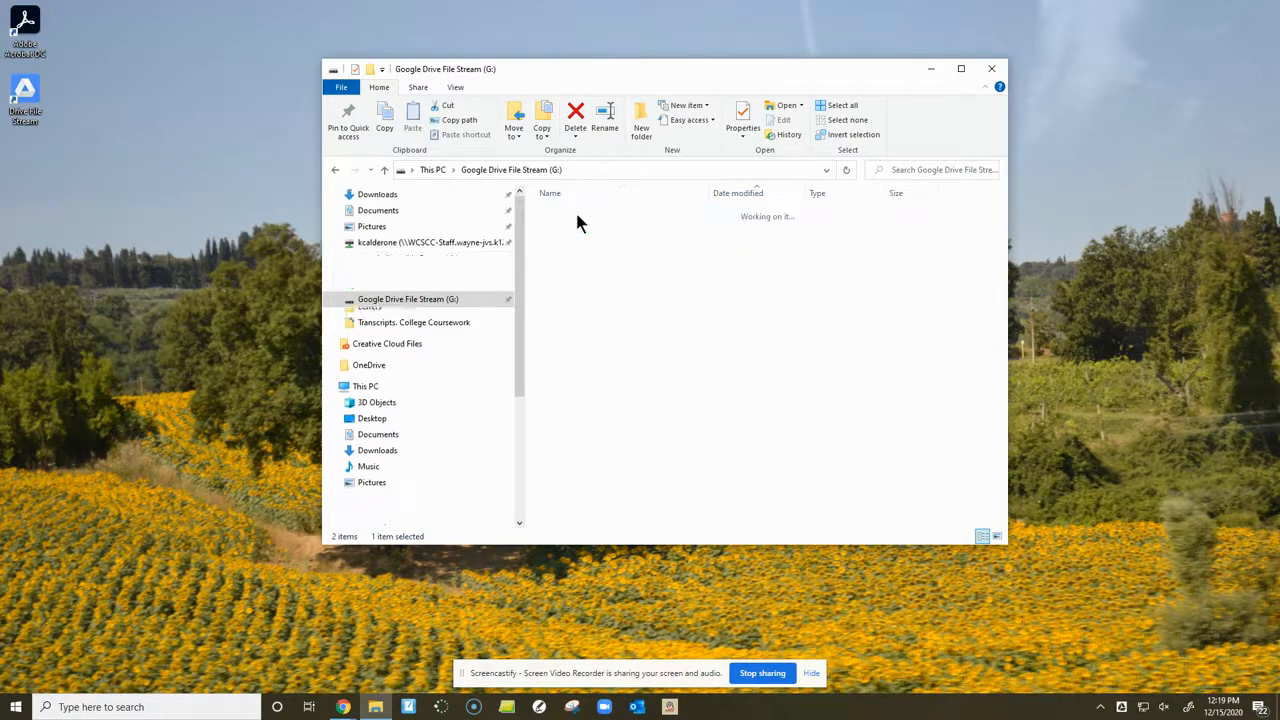
{"action": "scroll", "coordinate": [588, 275], "scroll_direction": "down", "scroll_amount": 2}
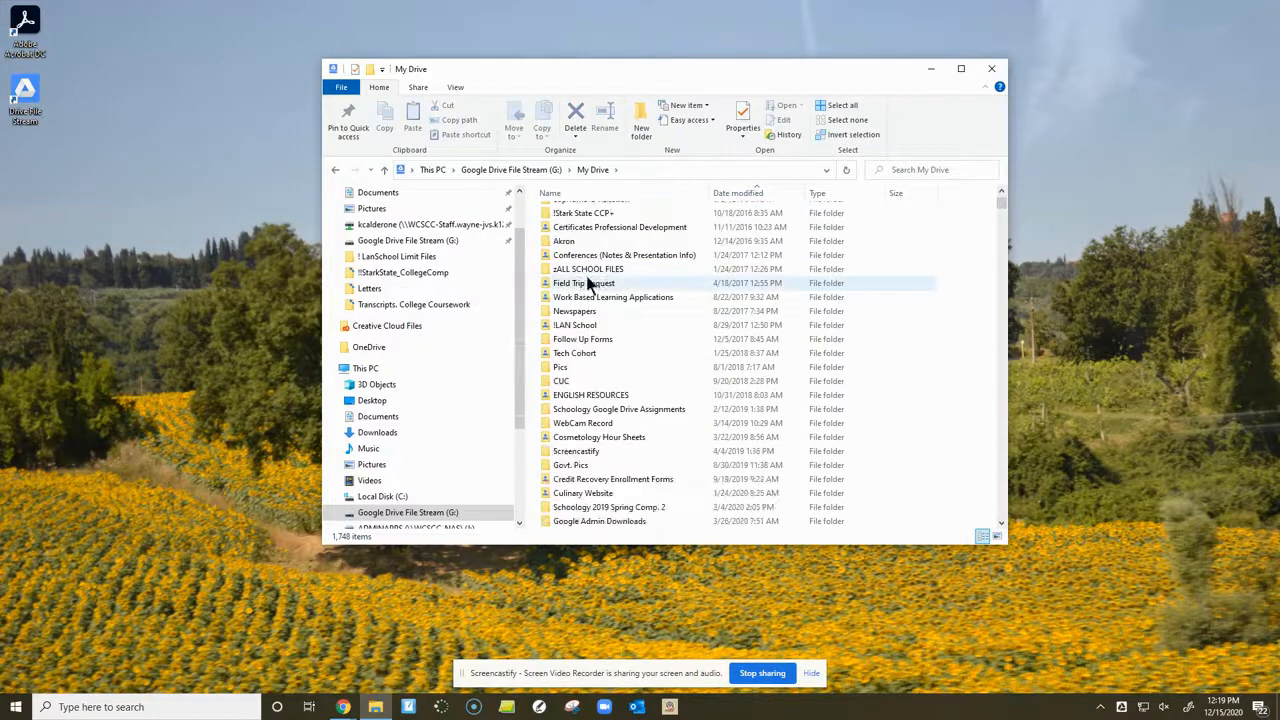
{"action": "double_click", "coordinate": [591, 353]}
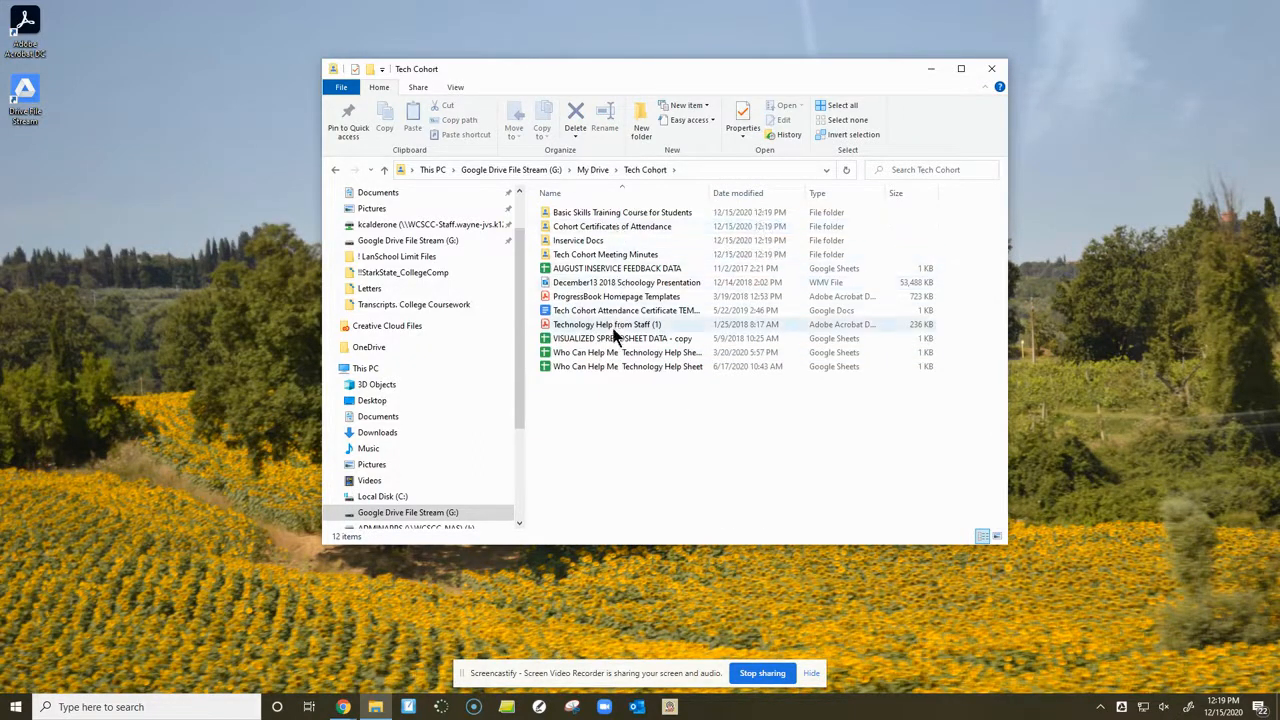
{"action": "double_click", "coordinate": [613, 352]}
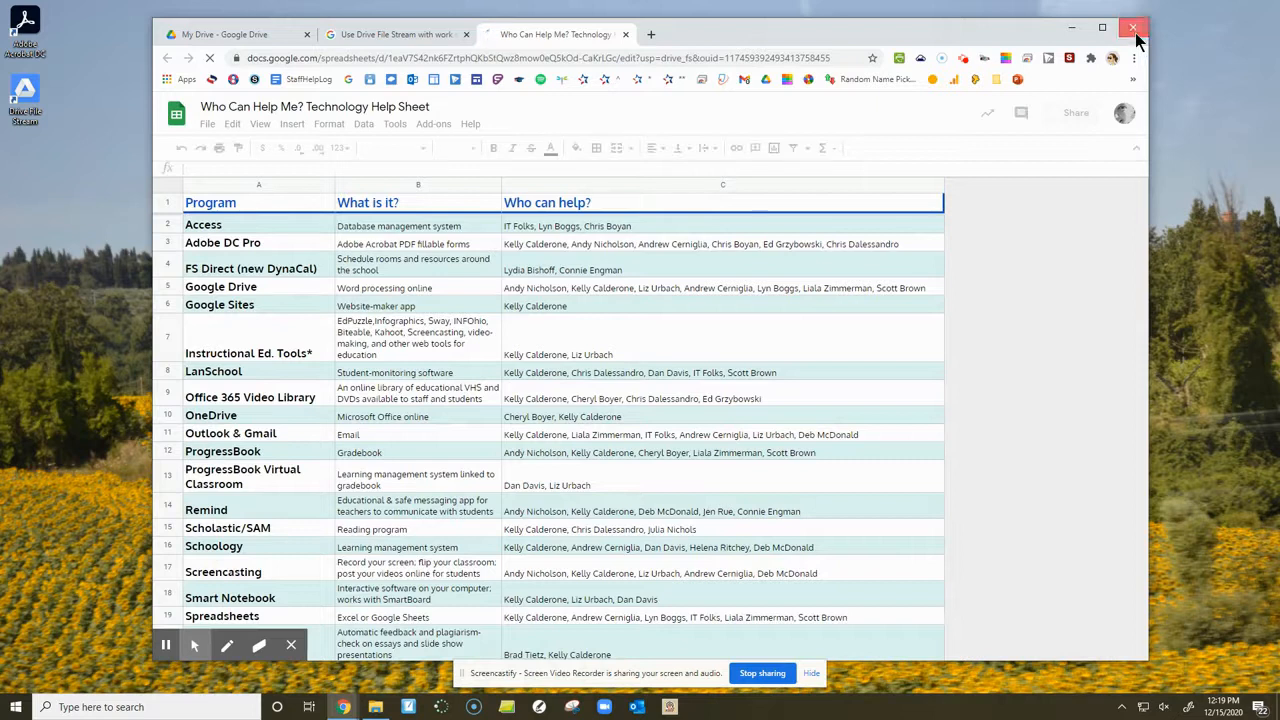
{"action": "left_click", "coordinate": [1134, 30]}
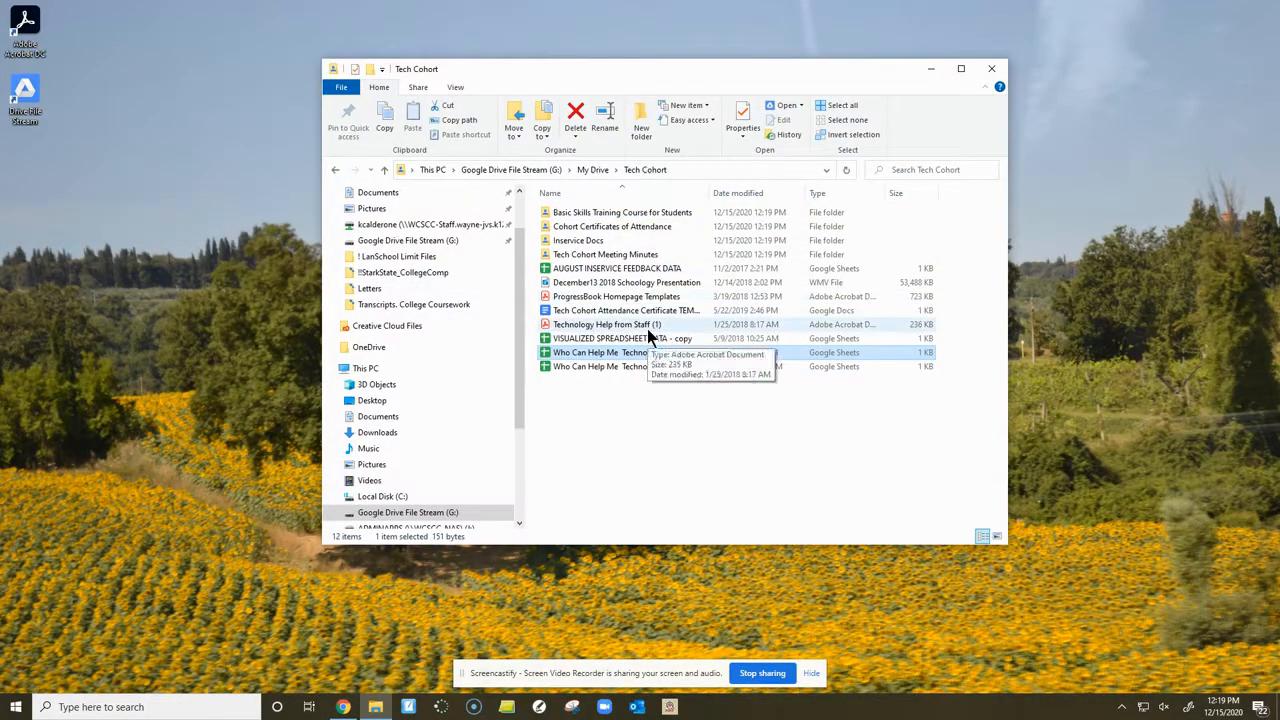
- Return to the Google Drive File Stream (G:) drive under This PC and open My Drive
{"action": "scroll", "coordinate": [438, 496], "scroll_direction": "down", "scroll_amount": 1}
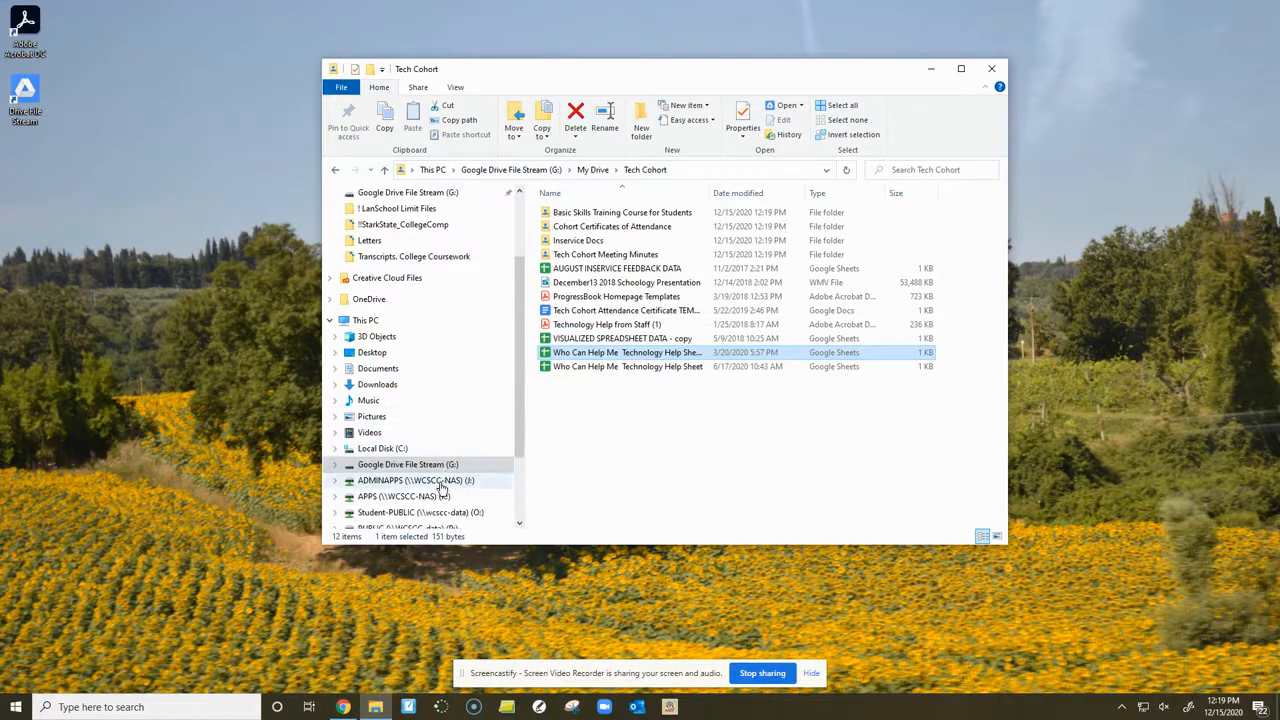
{"action": "left_click", "coordinate": [440, 466]}
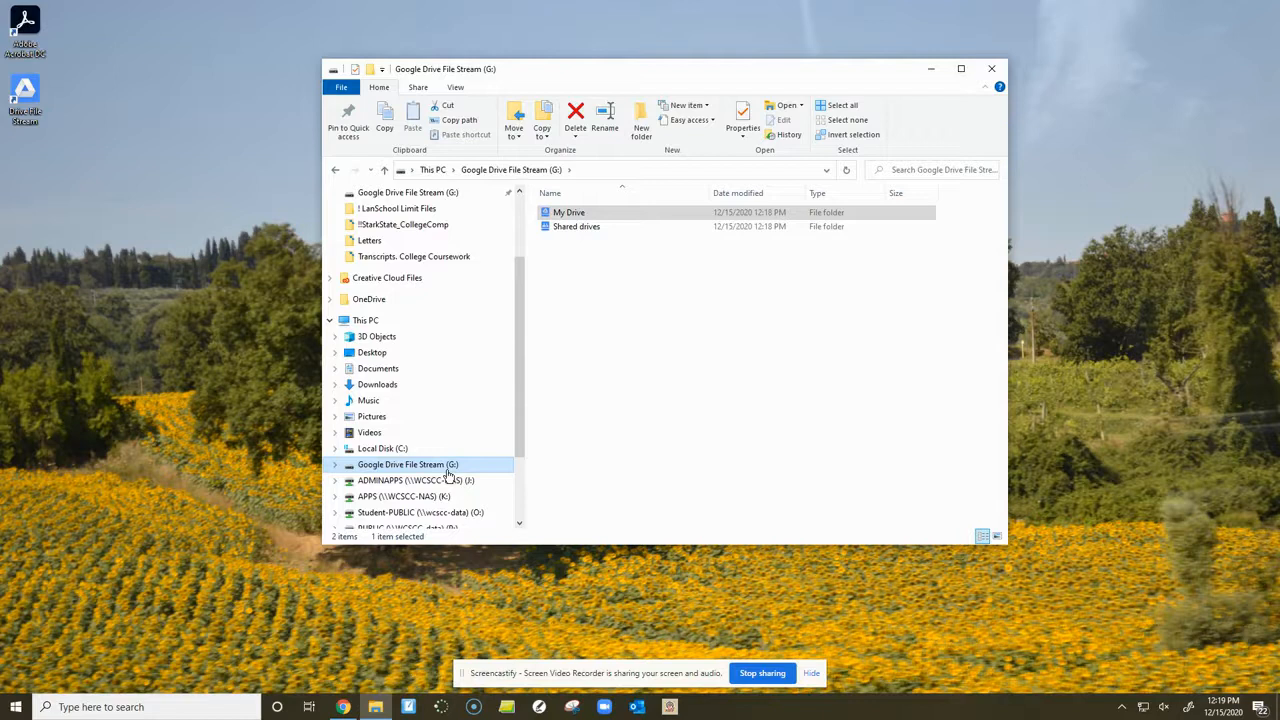
{"action": "left_click", "coordinate": [582, 213]}
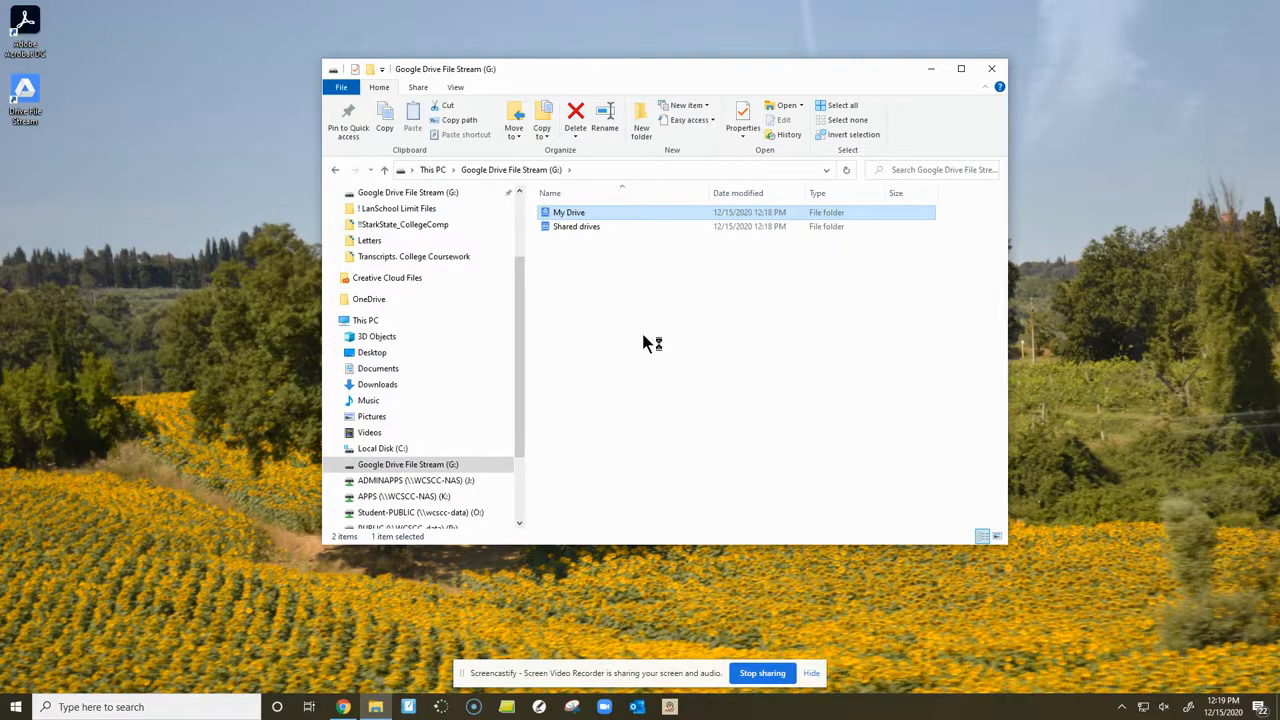
{"action": "double_click", "coordinate": [586, 212]}
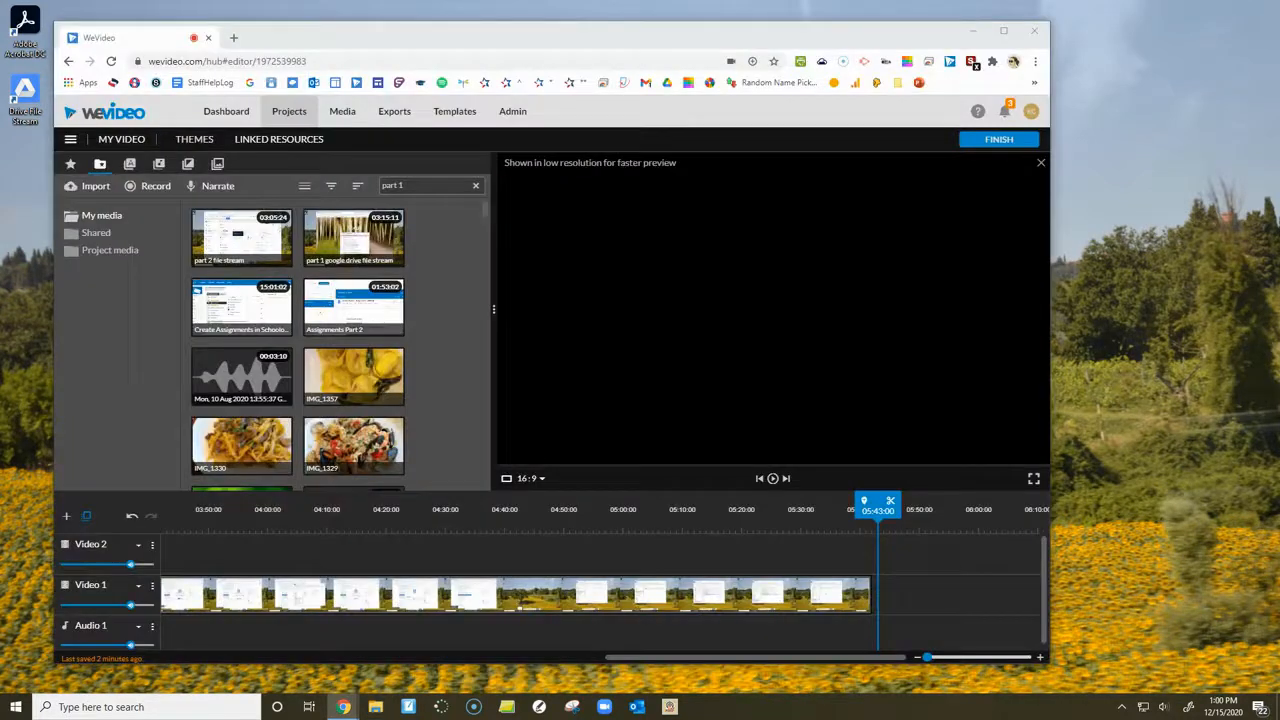
- Minimise the browser and open My Drive on the Google Drive File Stream (G:) drive in a widened File Explorer window
{"action": "left_click", "coordinate": [970, 33]}
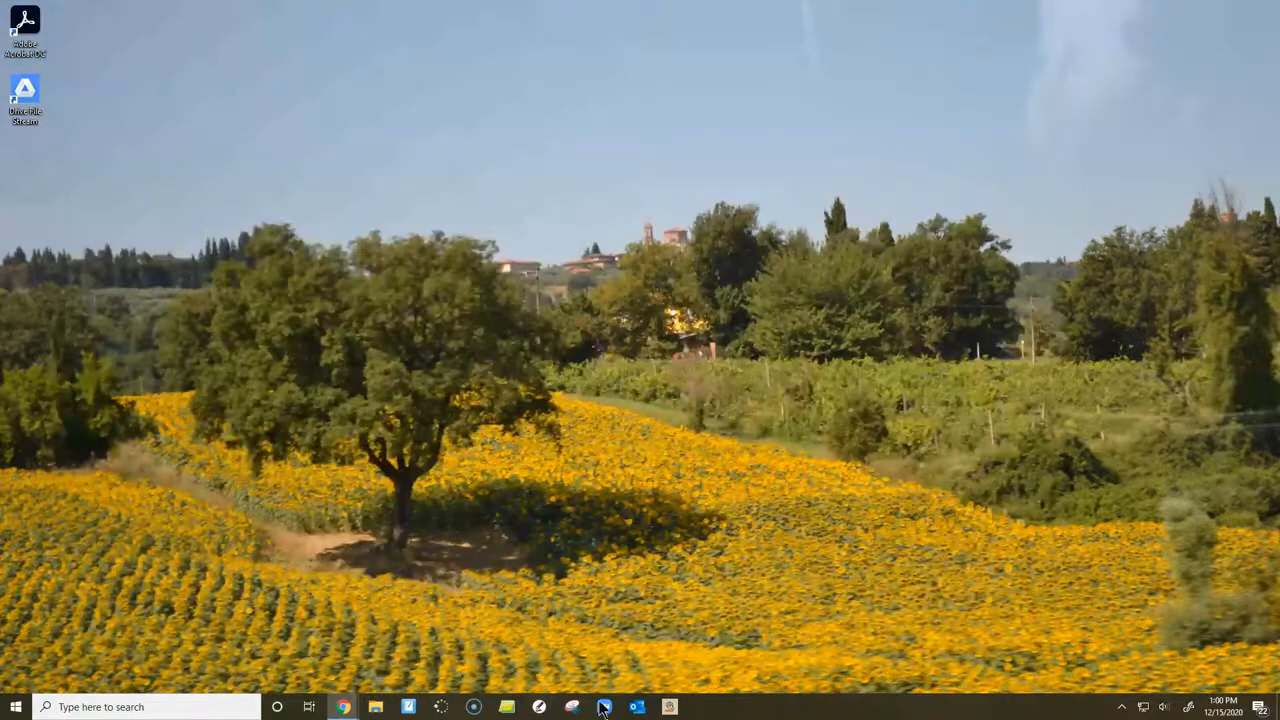
{"action": "left_click", "coordinate": [375, 706]}
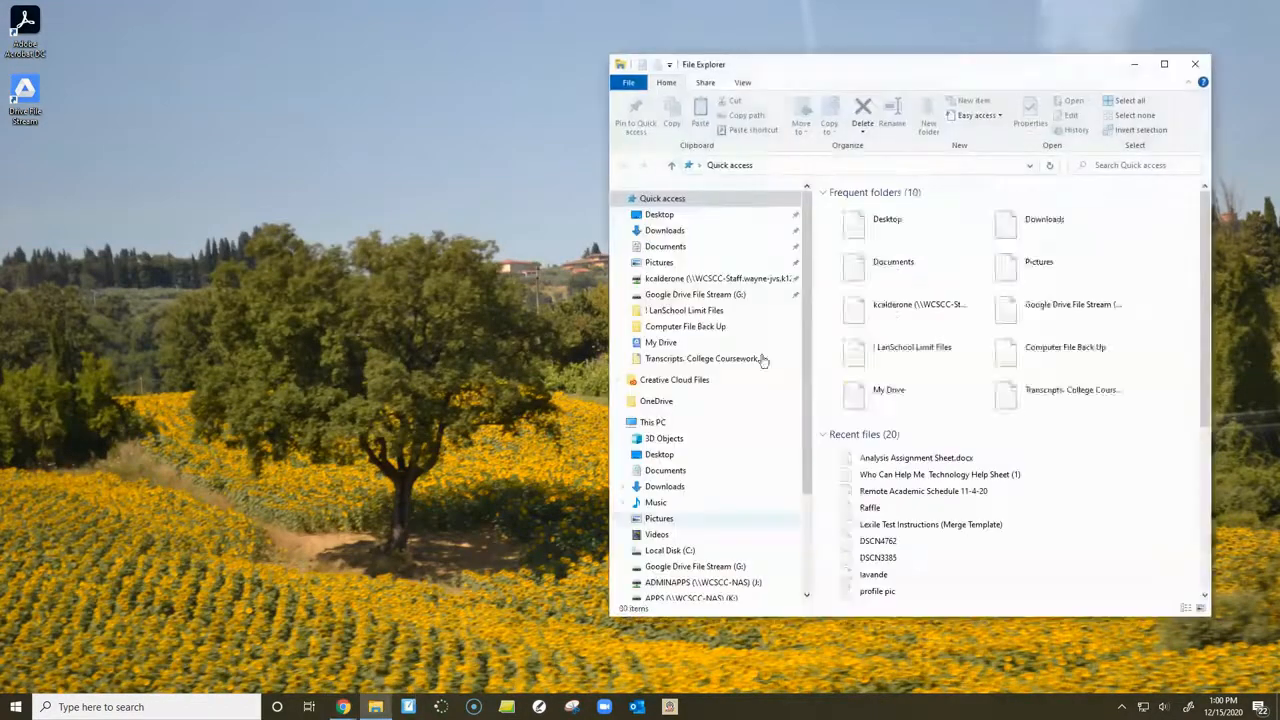
{"action": "left_click_drag", "start_coordinate": [789, 66], "coordinate": [600, 70]}
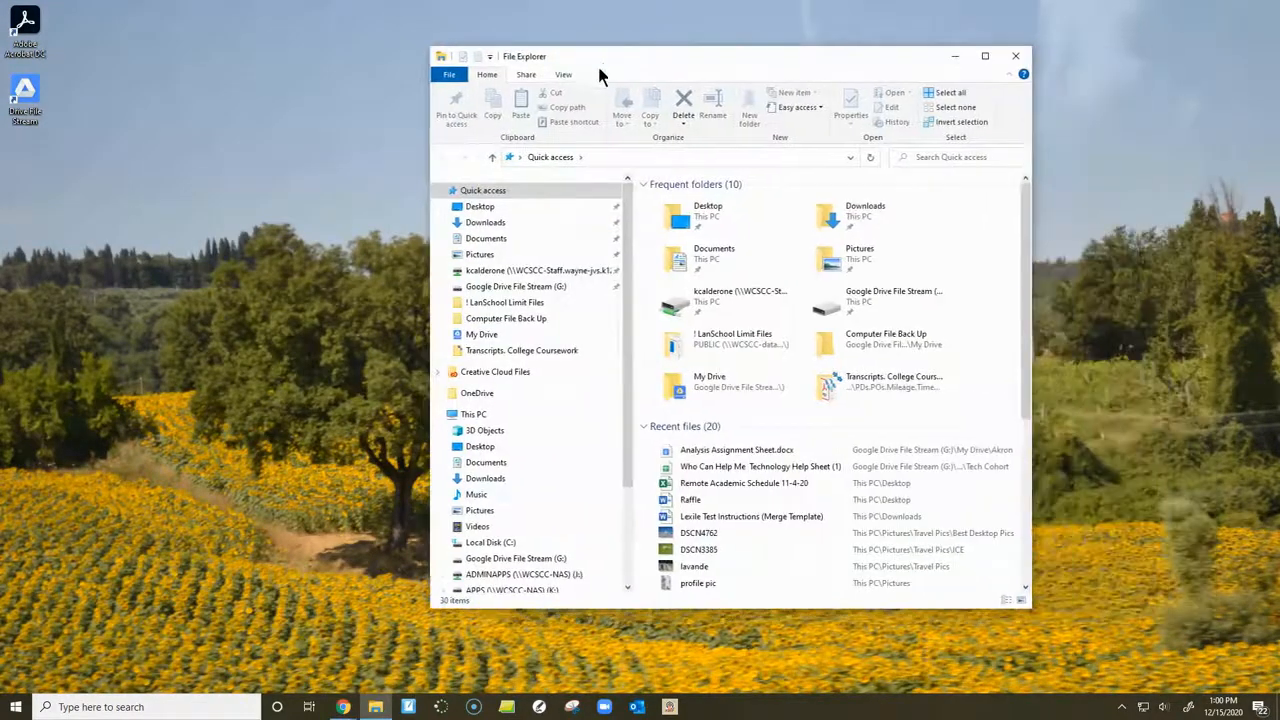
{"action": "left_click", "coordinate": [537, 558]}
{"action": "left_click_drag", "start_coordinate": [1030, 296], "coordinate": [1172, 296]}
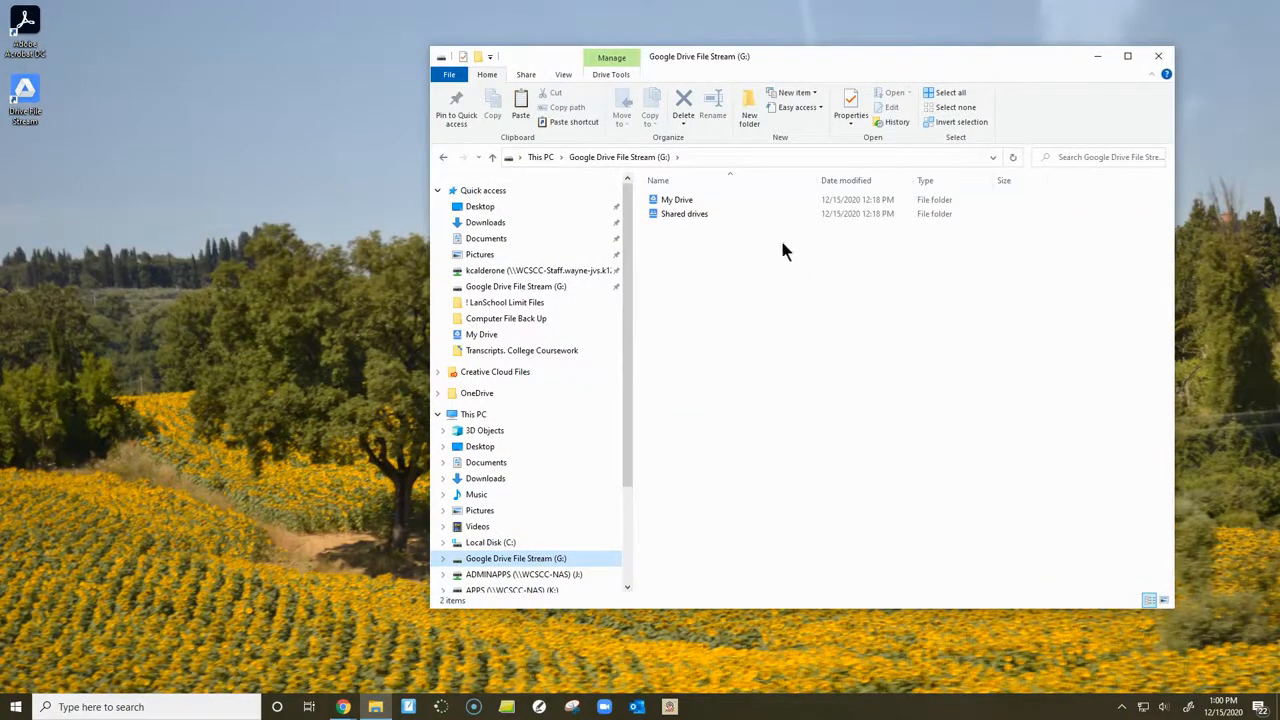
{"action": "double_click", "coordinate": [725, 199]}
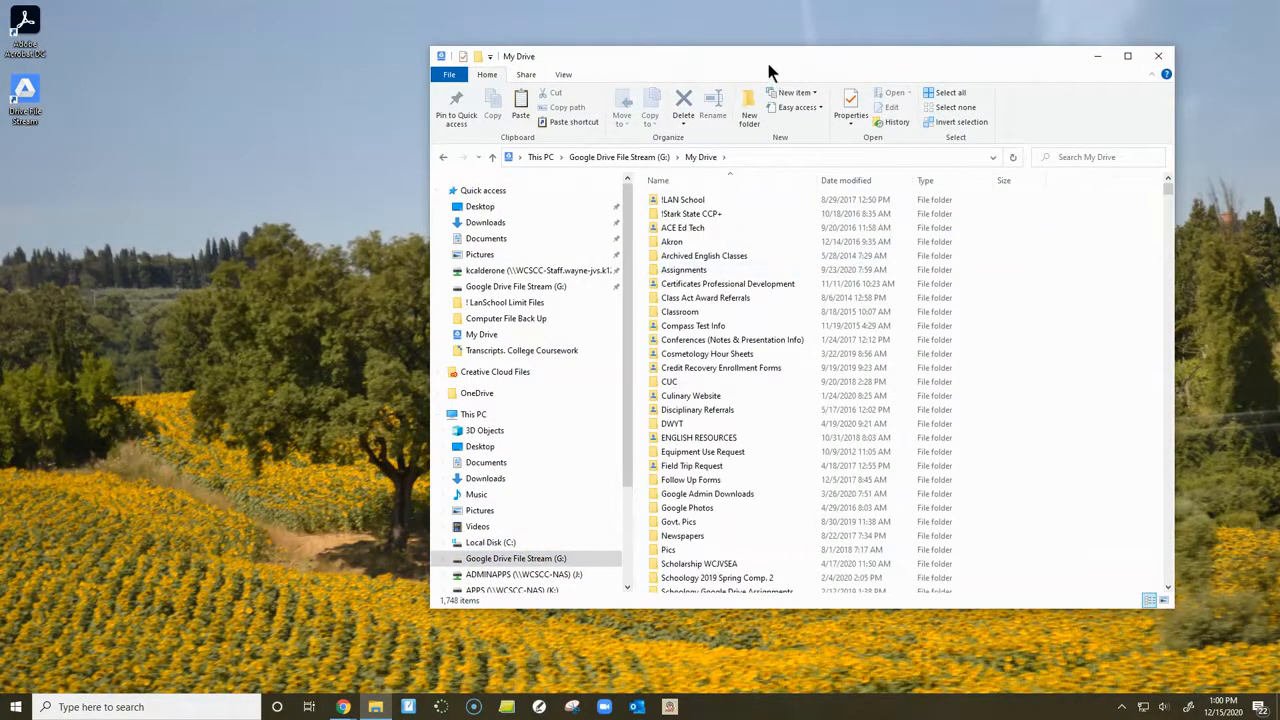
- Open the Composition 1 folder inside the !Stark State CCP+ folder of My Drive
{"action": "left_click_drag", "start_coordinate": [766, 58], "coordinate": [617, 67]}
{"action": "scroll", "coordinate": [619, 375], "scroll_direction": "down", "scroll_amount": 3}
{"action": "scroll", "coordinate": [617, 375], "scroll_direction": "up", "scroll_amount": 3}
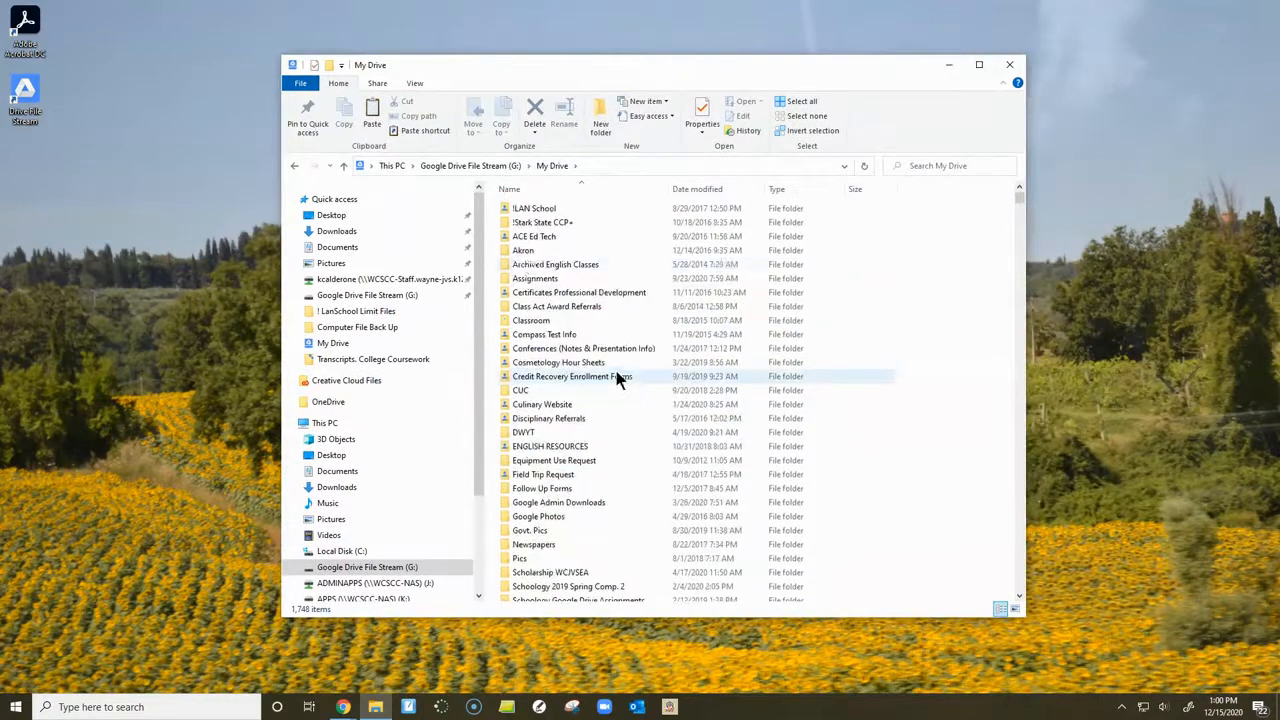
{"action": "double_click", "coordinate": [538, 224]}
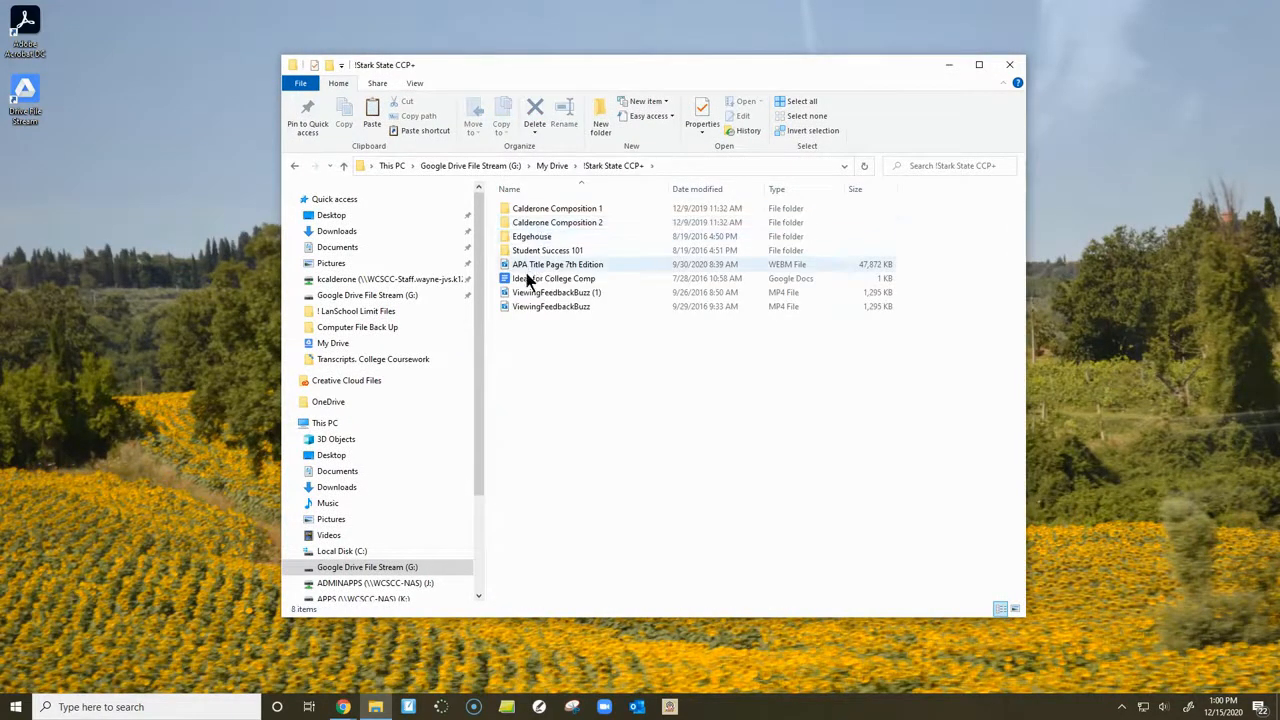
{"action": "double_click", "coordinate": [548, 212]}
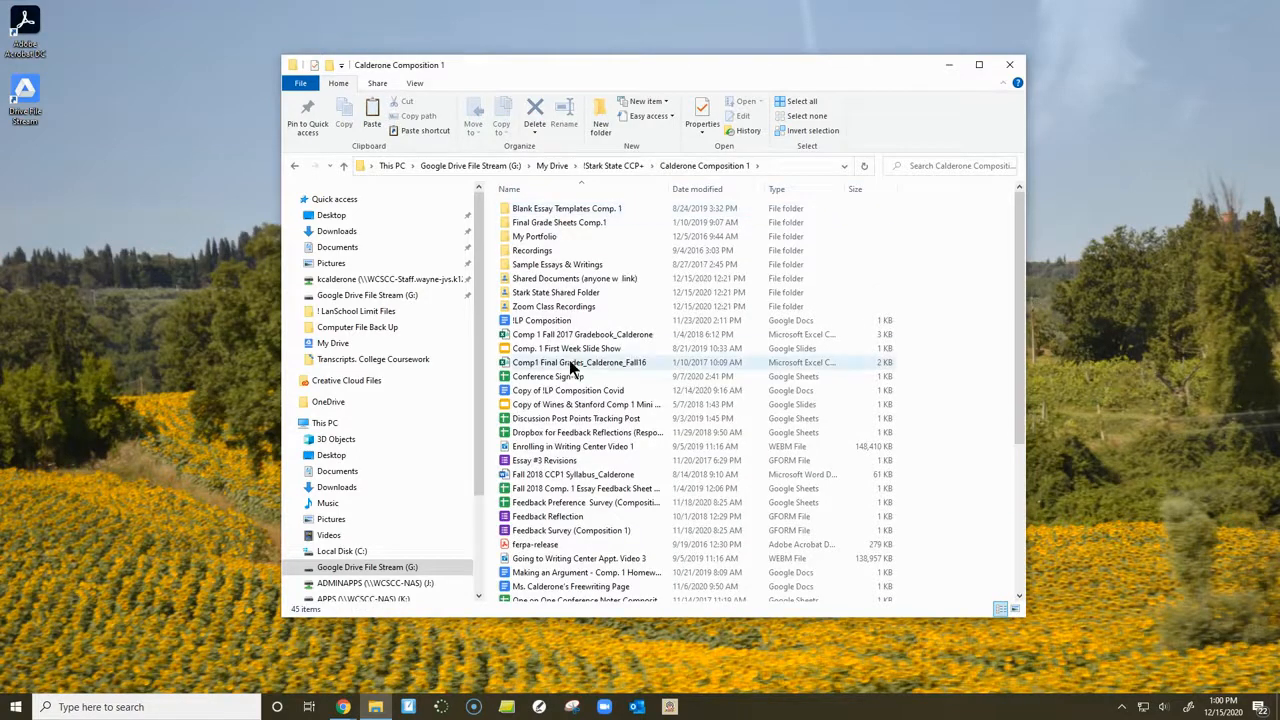
- Set the ferpa-release PDF to Available offline in Drive File Stream, leaving its file name as it is
{"action": "scroll", "coordinate": [572, 368], "scroll_direction": "down", "scroll_amount": 1}
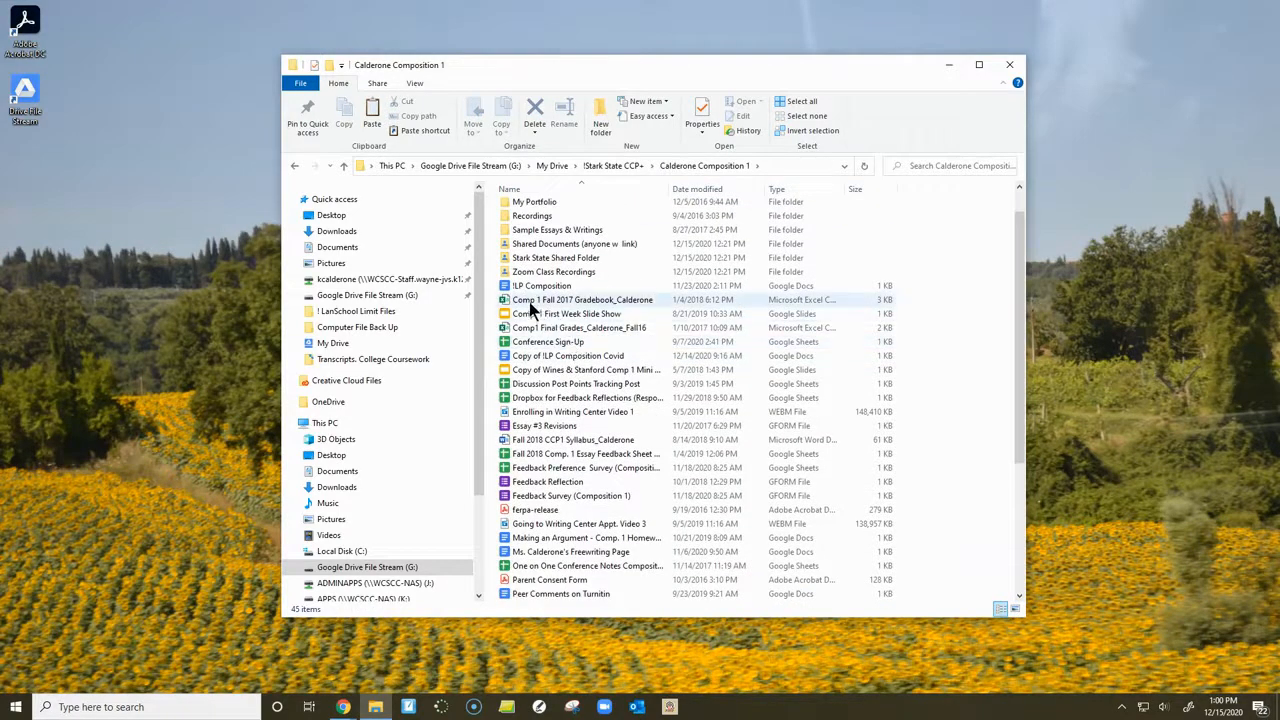
{"action": "left_click", "coordinate": [575, 511]}
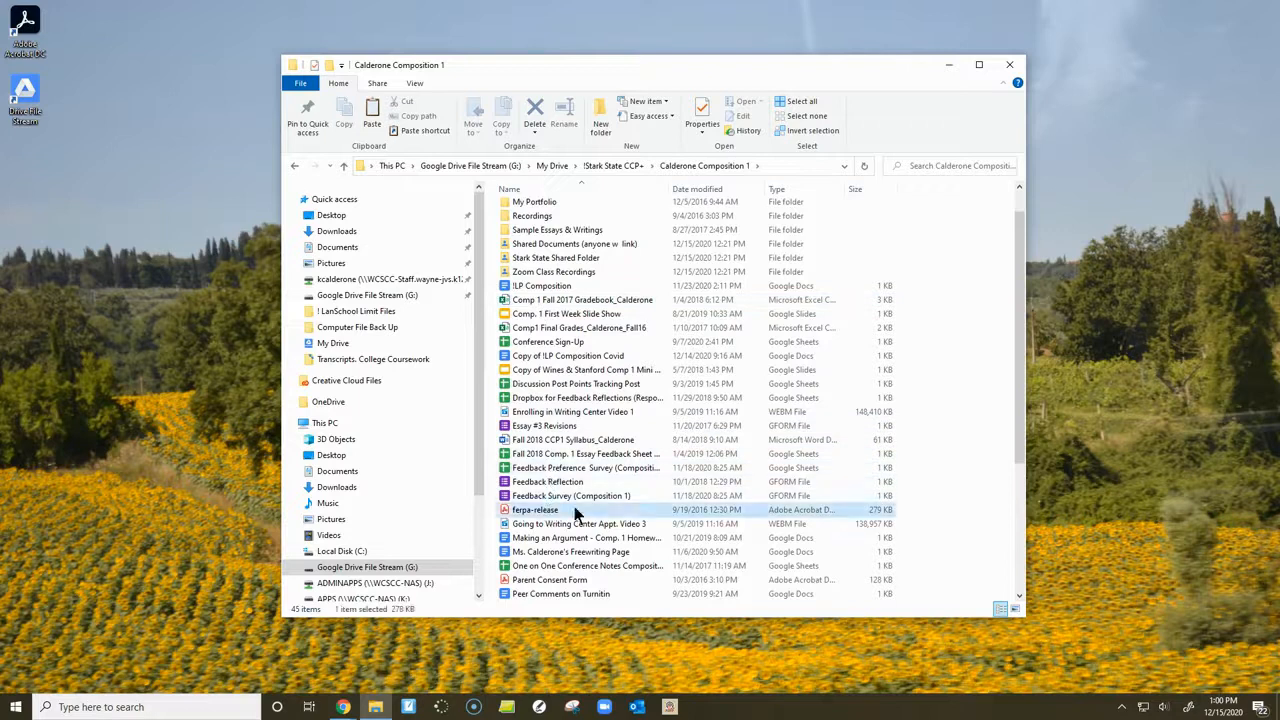
{"action": "scroll", "coordinate": [575, 513], "scroll_direction": "down", "scroll_amount": 3}
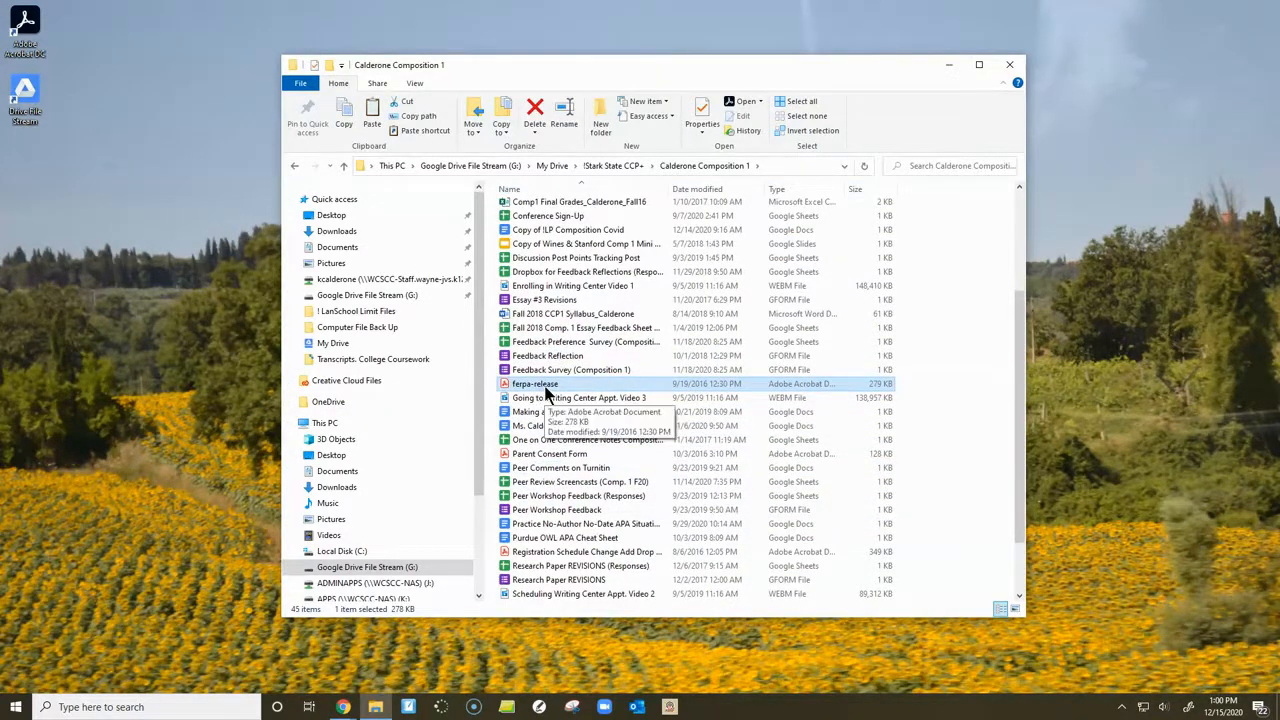
{"action": "right_click", "coordinate": [550, 387]}
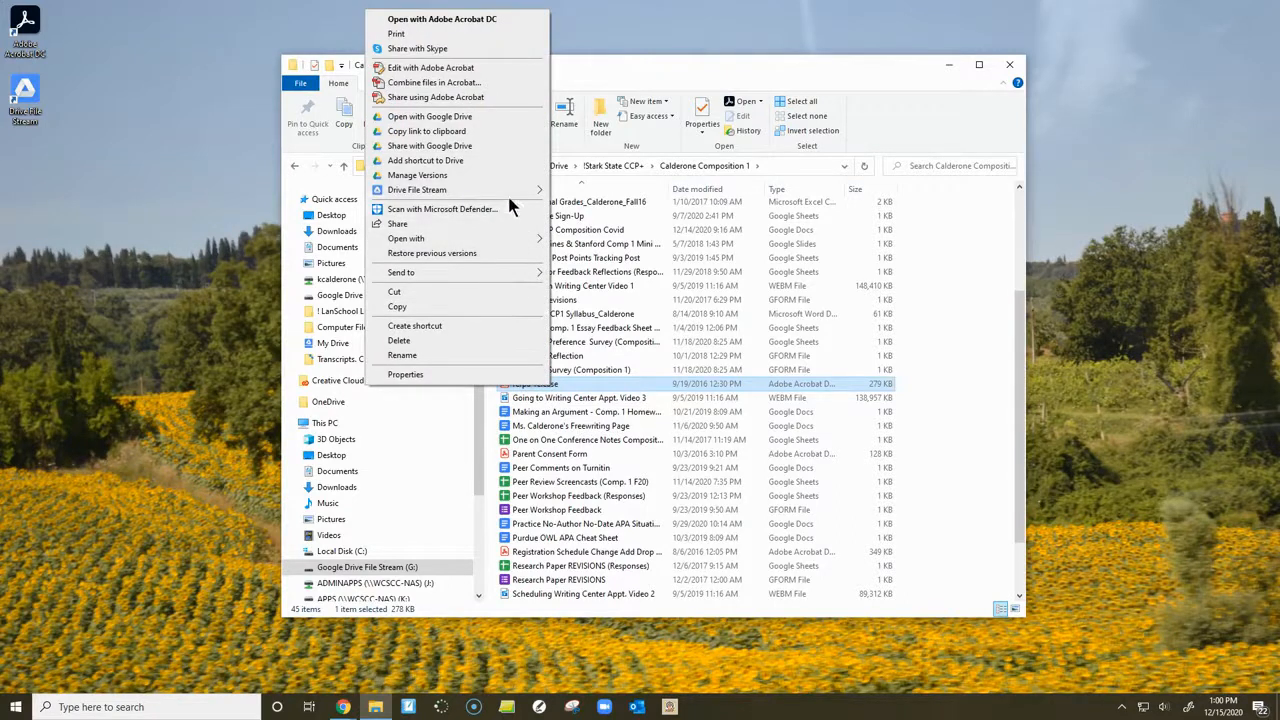
{"action": "mouse_move", "coordinate": [426, 195]}
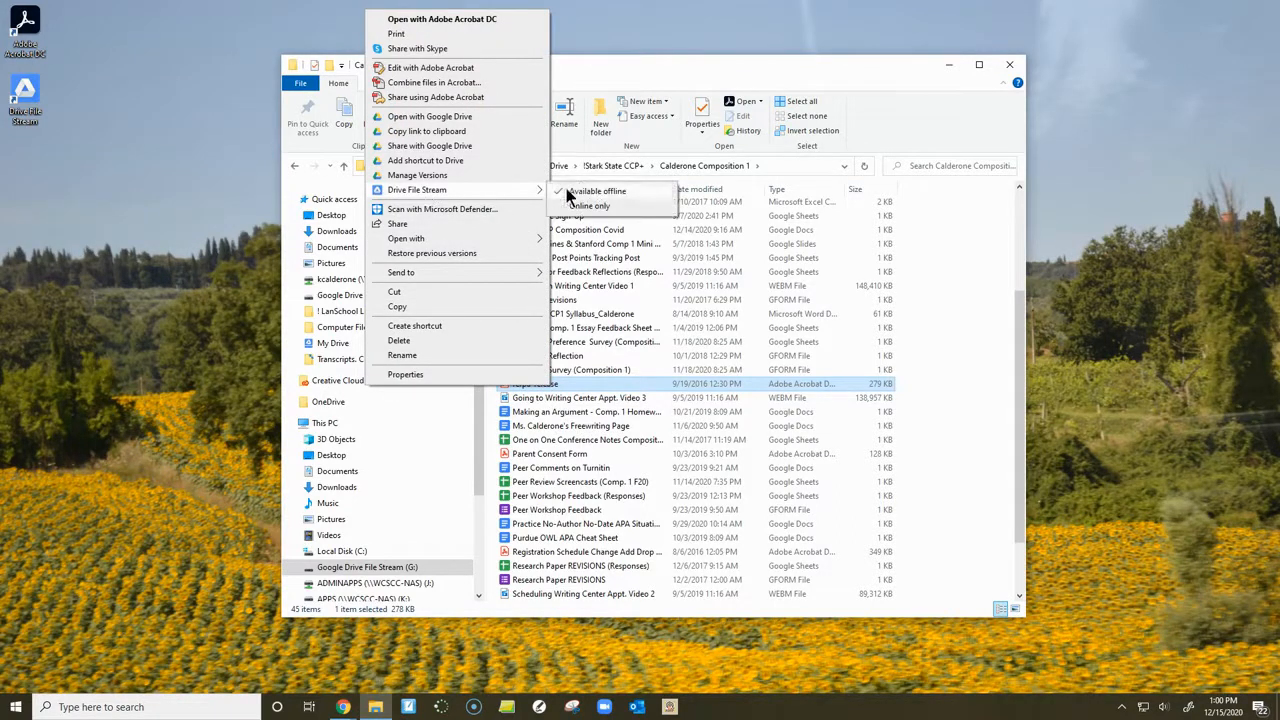
{"action": "left_click", "coordinate": [624, 193]}
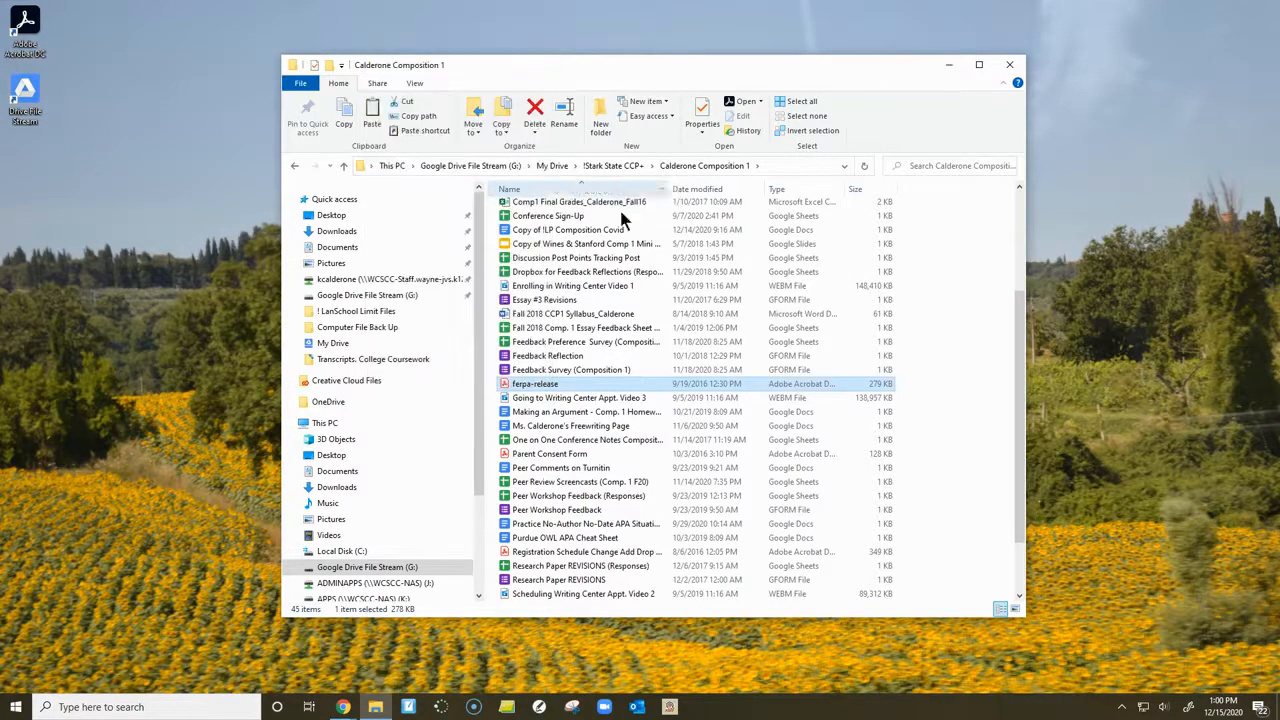
{"action": "left_click", "coordinate": [560, 385]}
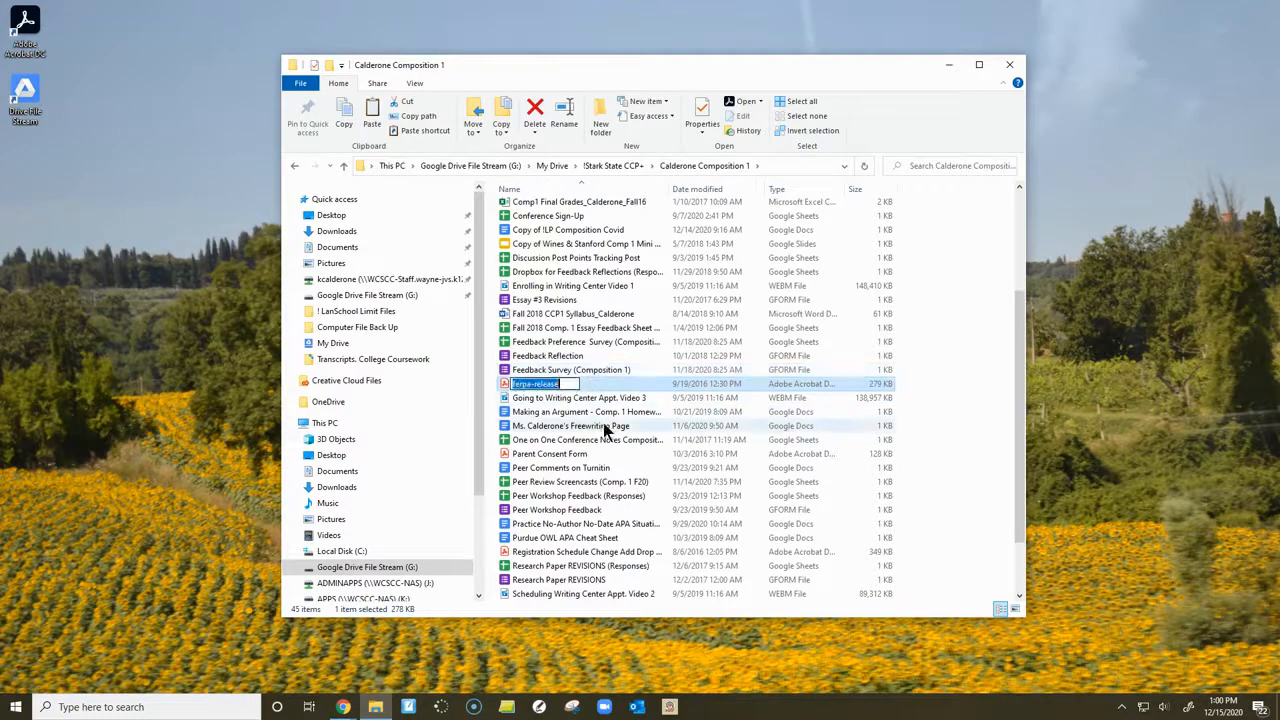
{"action": "key", "text": "Return"}
- Check the Drive File Stream offline options for the Making an Argument Google Doc without changing its setting or file name
{"action": "left_click", "coordinate": [546, 414]}
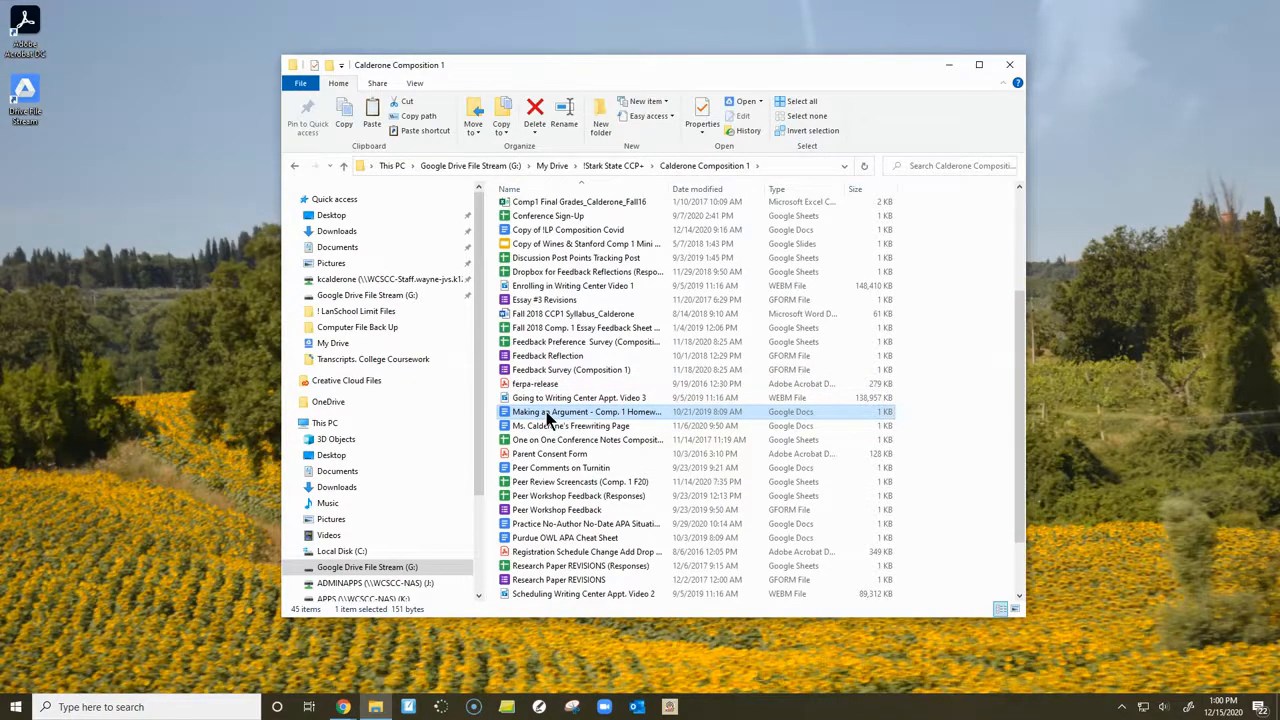
{"action": "right_click", "coordinate": [547, 418]}
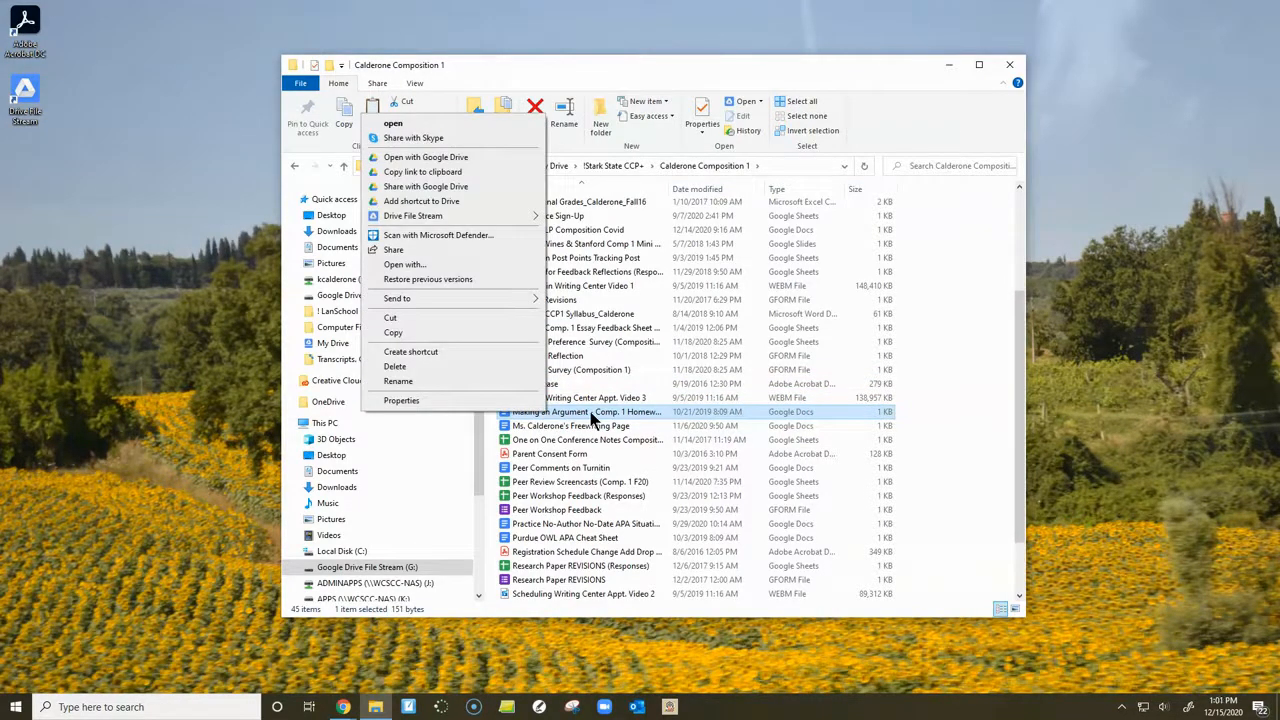
{"action": "left_click", "coordinate": [593, 418]}
{"action": "key", "text": "F2"}
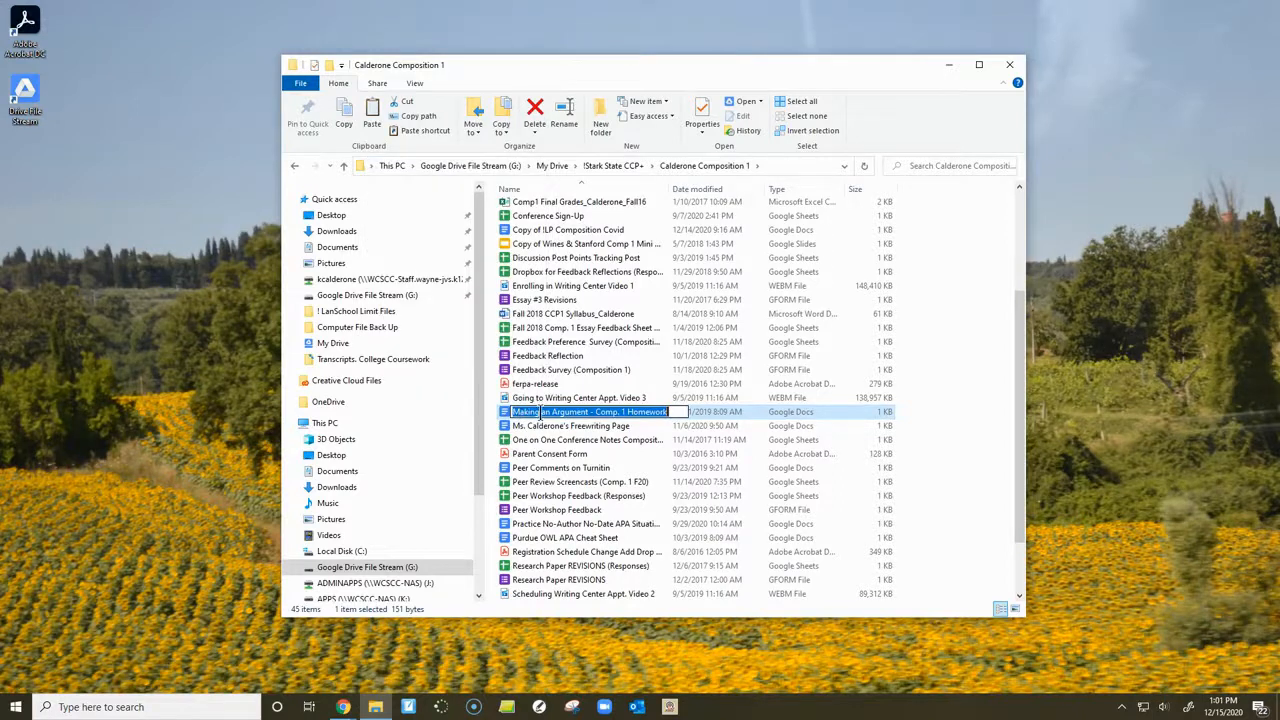
{"action": "right_click", "coordinate": [510, 419]}
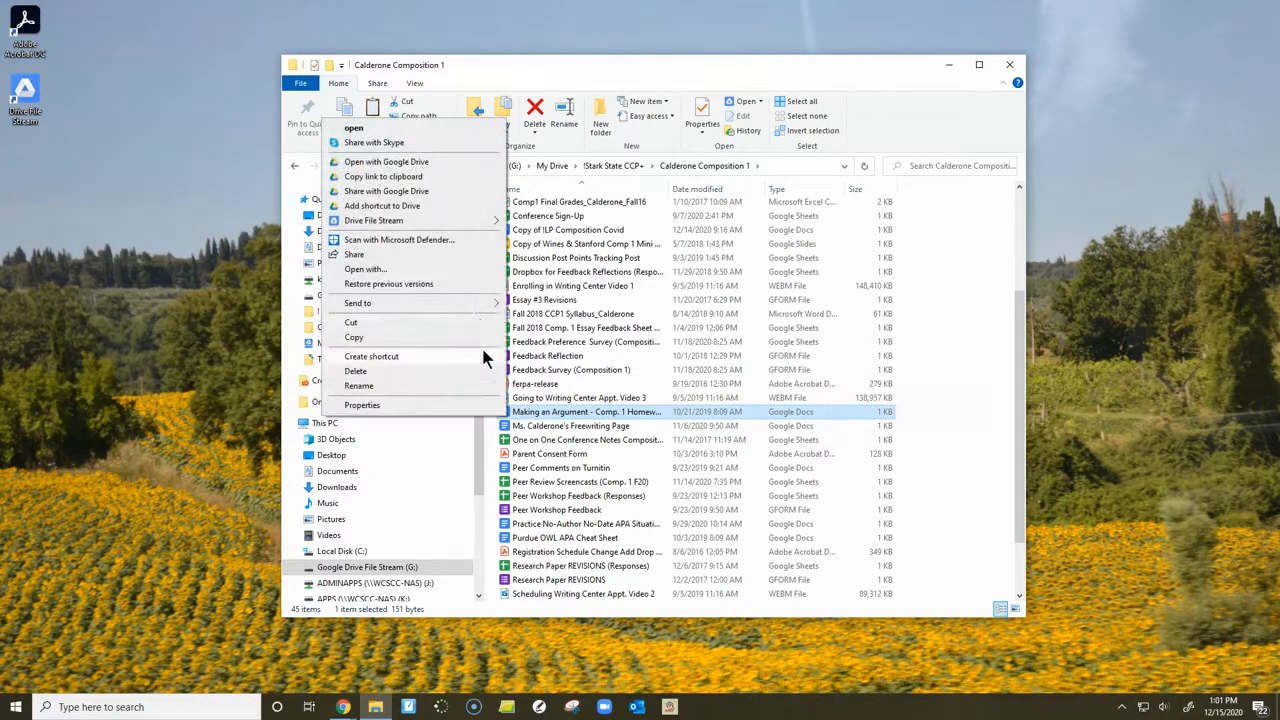
{"action": "mouse_move", "coordinate": [465, 223]}
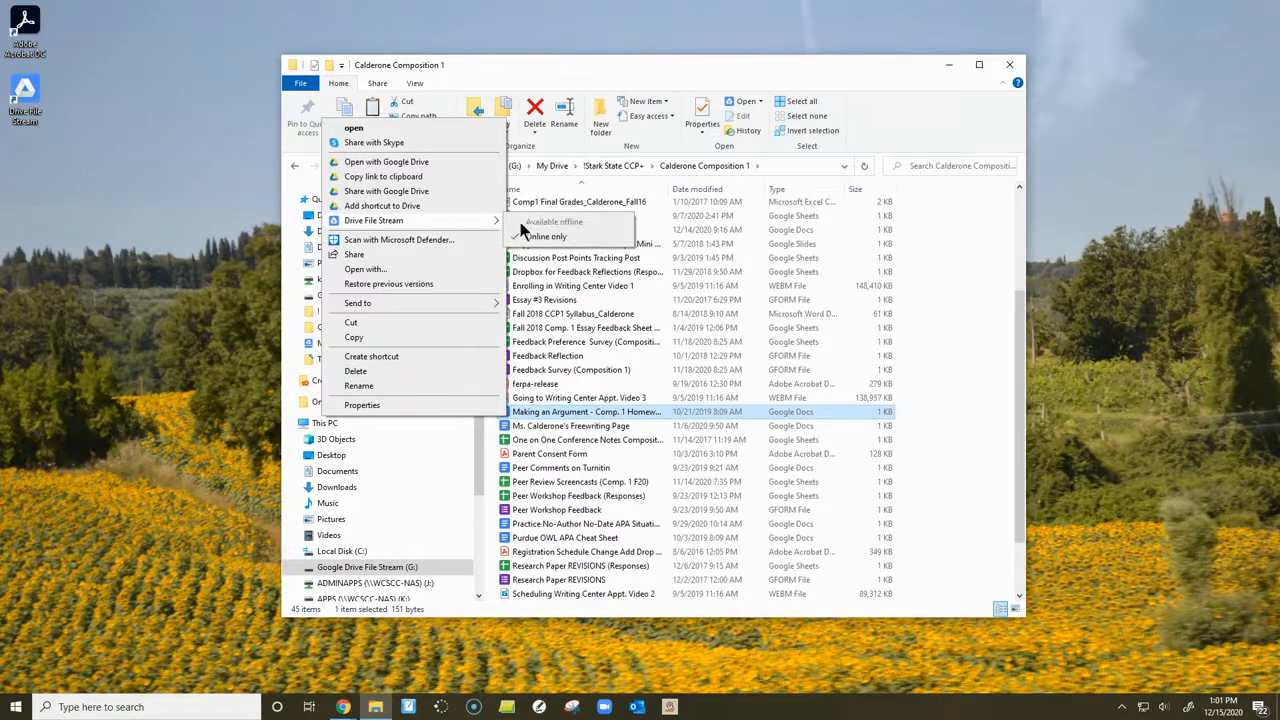
{"action": "left_click", "coordinate": [515, 432]}
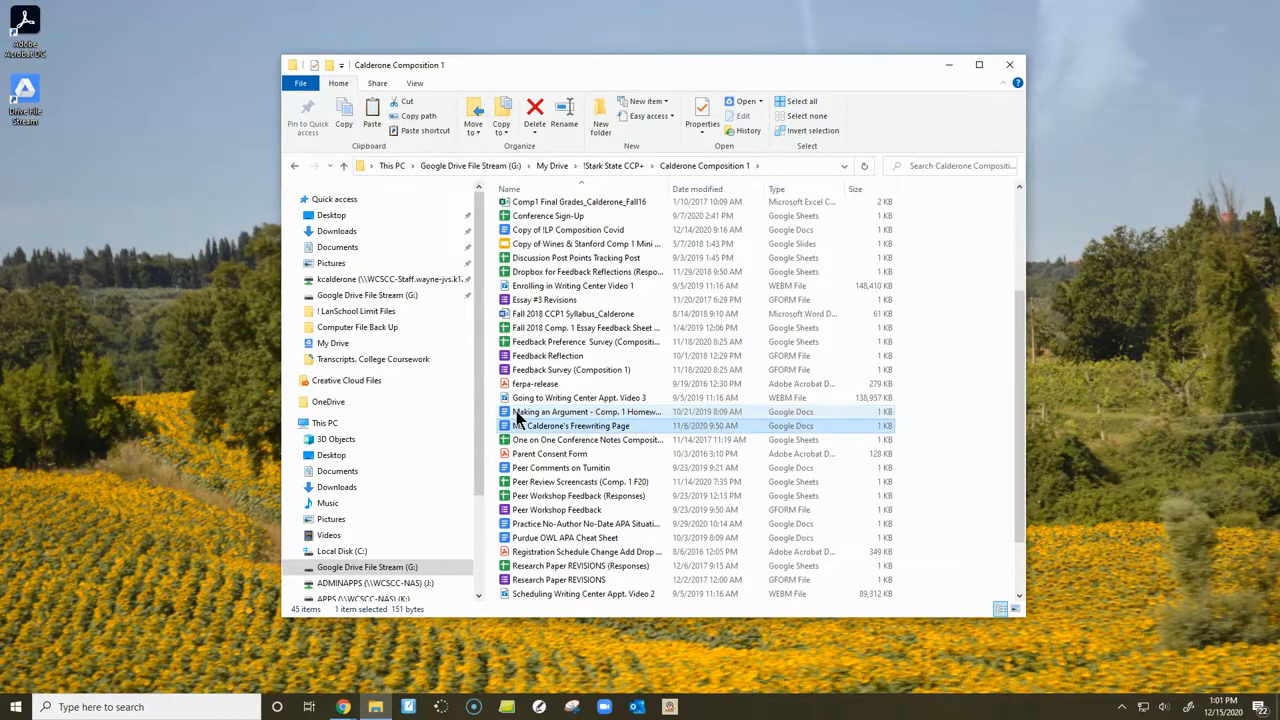
{"action": "left_click", "coordinate": [516, 441]}
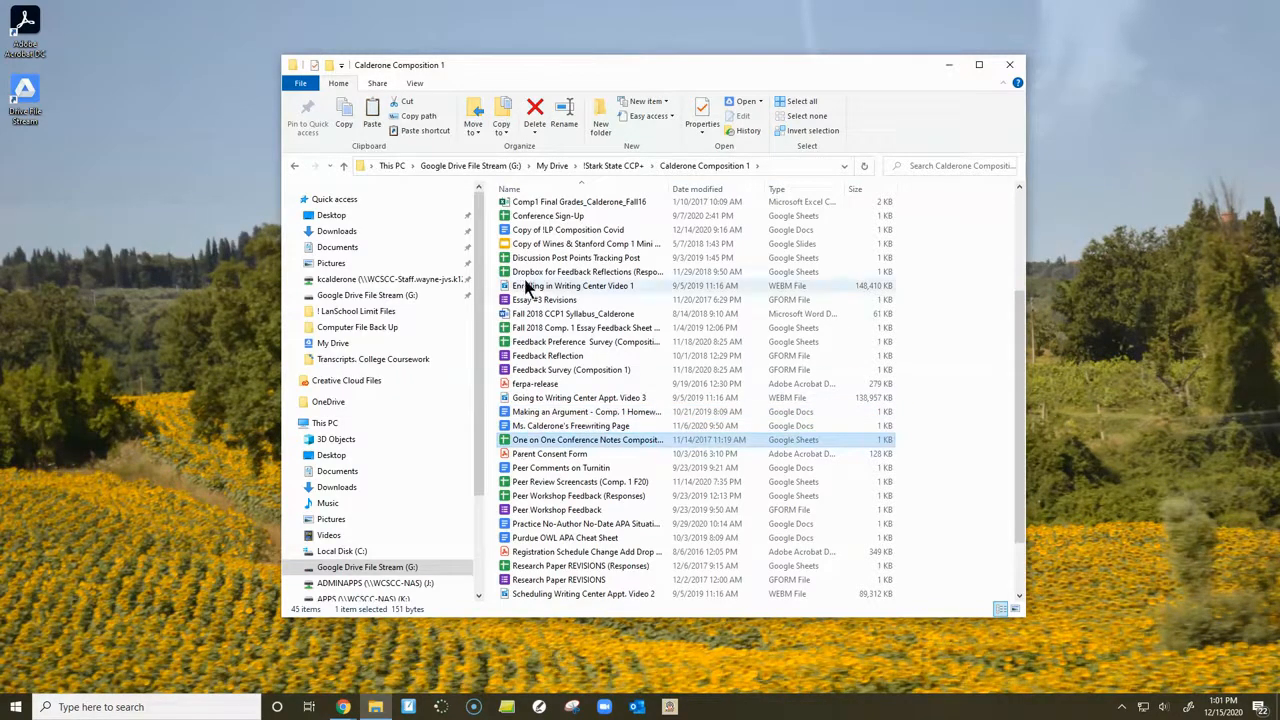
{"action": "left_click", "coordinate": [526, 247]}
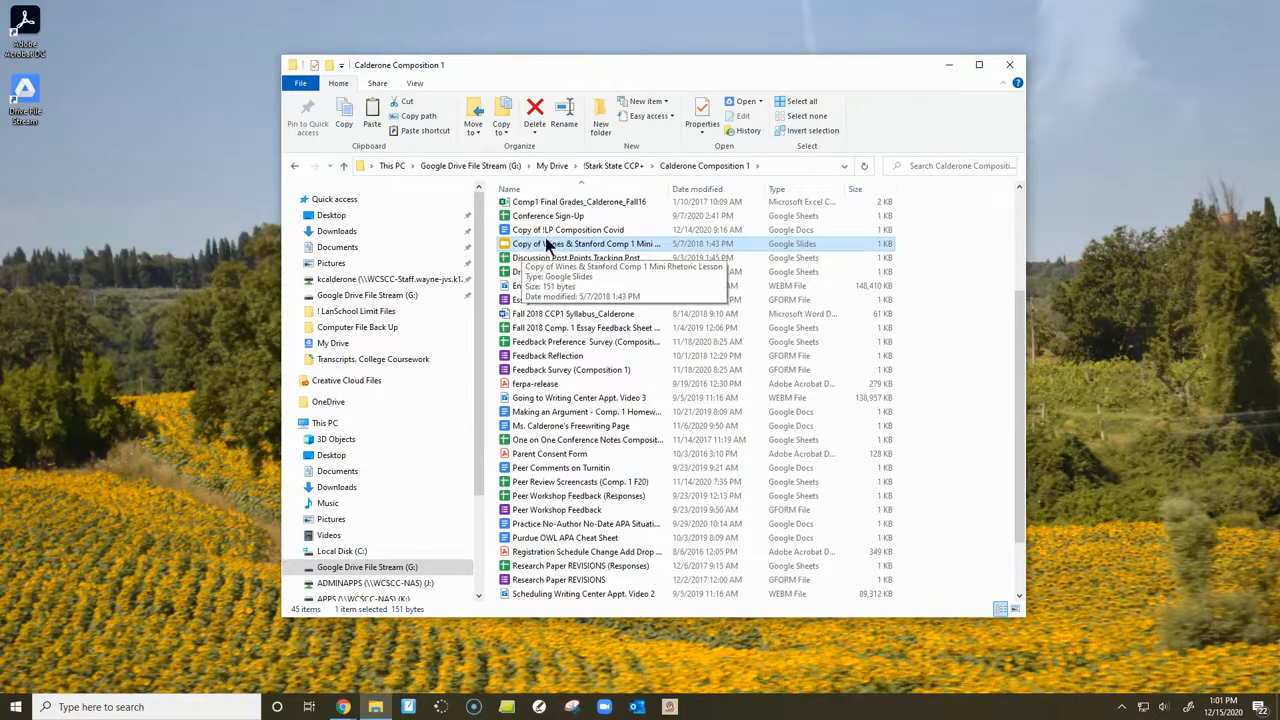
{"action": "left_click", "coordinate": [577, 246]}
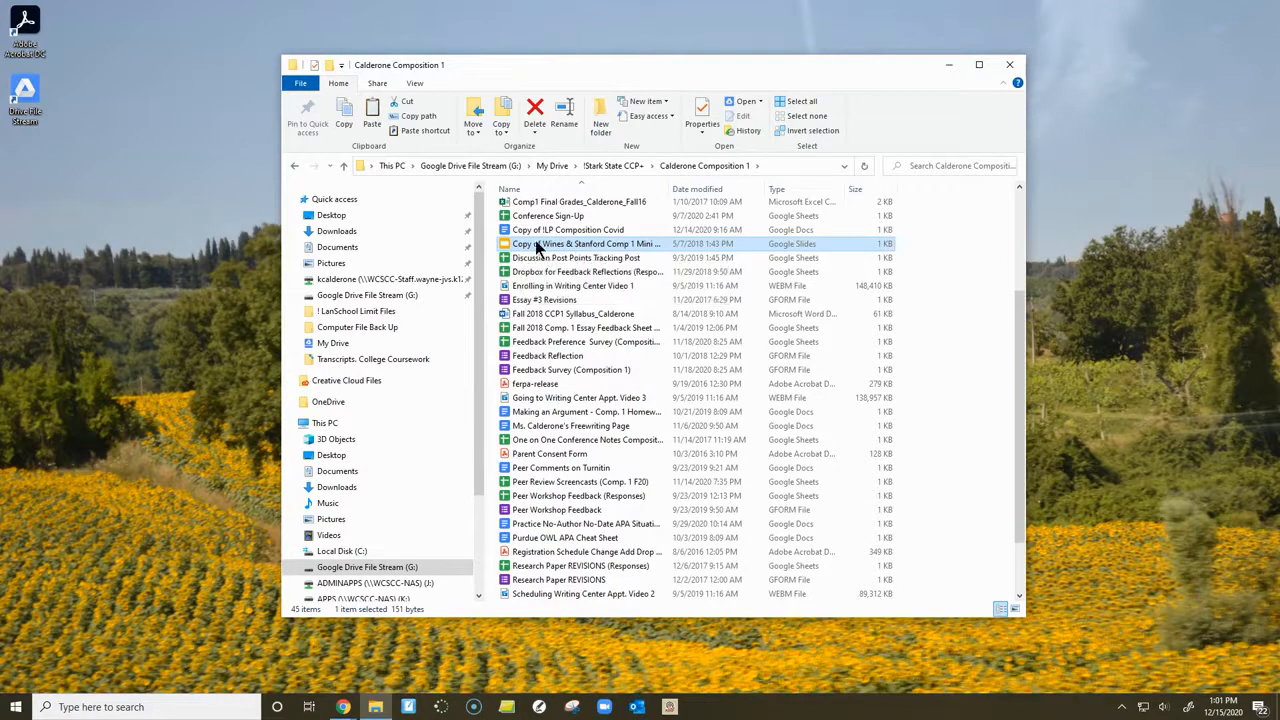
{"action": "left_click", "coordinate": [507, 246]}
- Set the Enrolling in Writing Center Video 1, Fall 2018 CCP1 Syllabus, Comp1 Final Grades and ferpa-release files to Available offline in Drive File Stream
{"action": "left_click", "coordinate": [532, 288]}
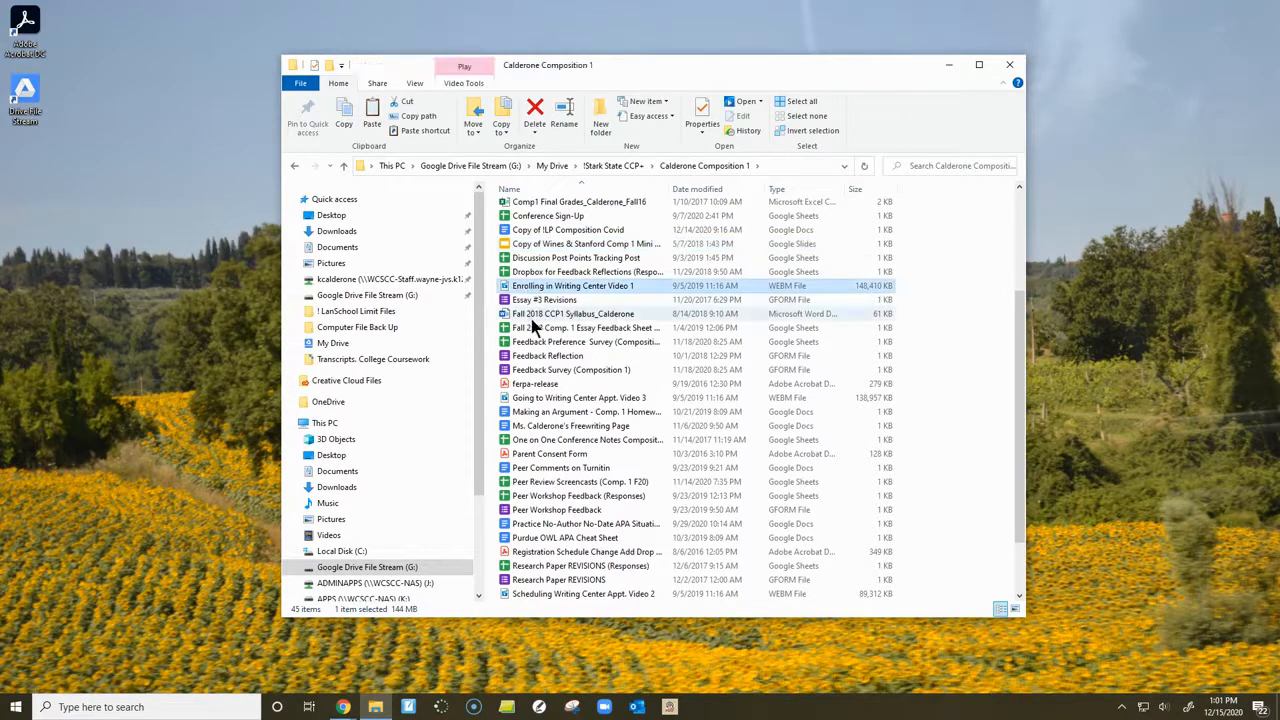
{"action": "left_click", "coordinate": [509, 318], "text": "ctrl"}
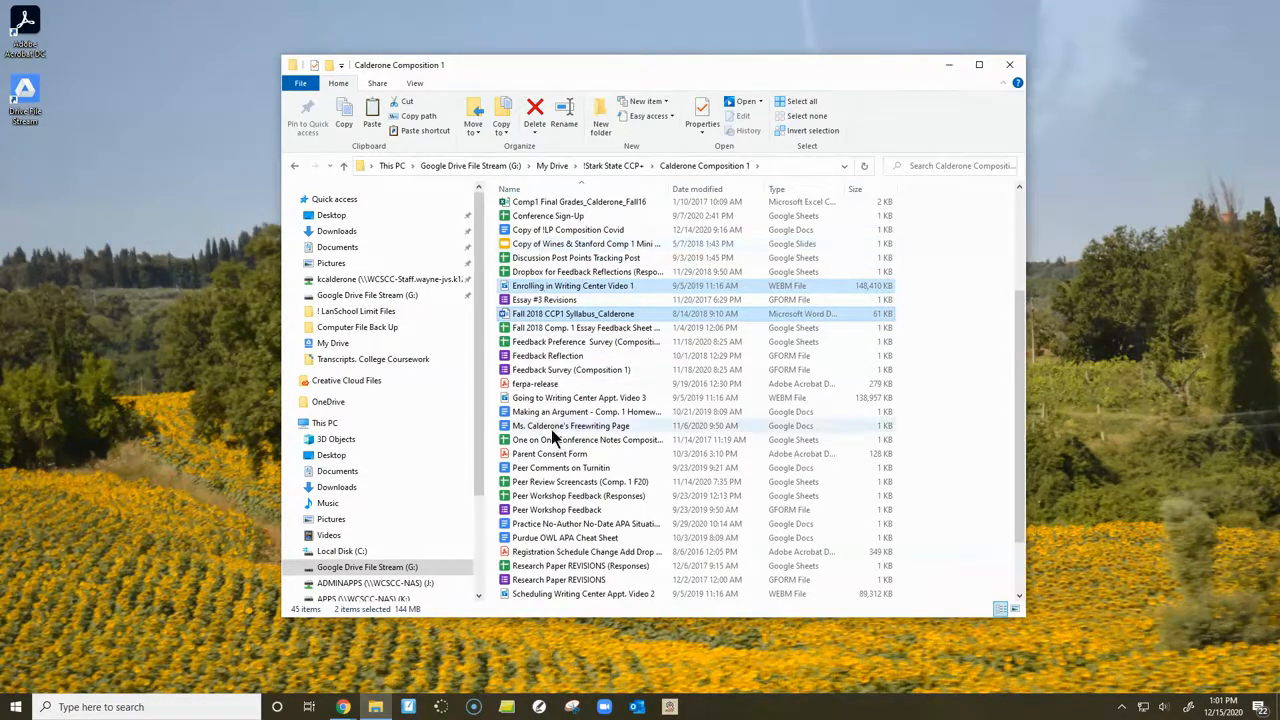
{"action": "scroll", "coordinate": [551, 429], "scroll_direction": "up", "scroll_amount": 1}
{"action": "left_click", "coordinate": [540, 234], "text": "ctrl"}
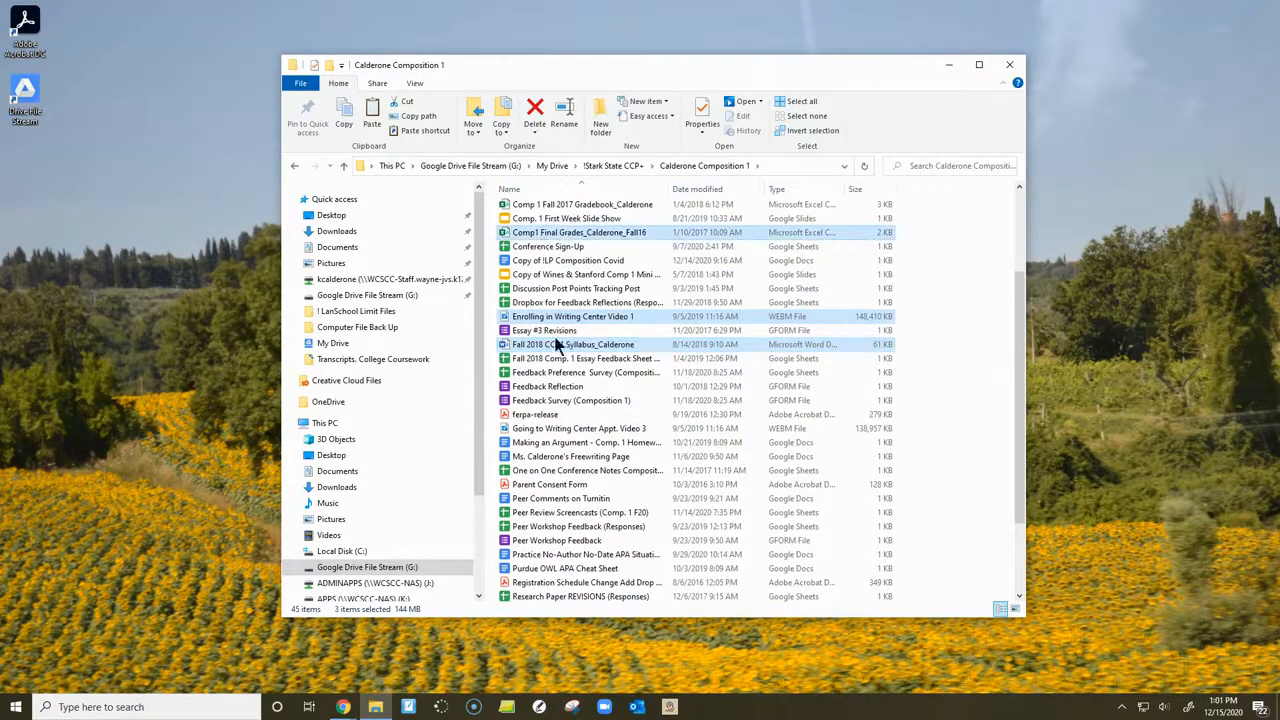
{"action": "left_click", "coordinate": [532, 417], "text": "ctrl"}
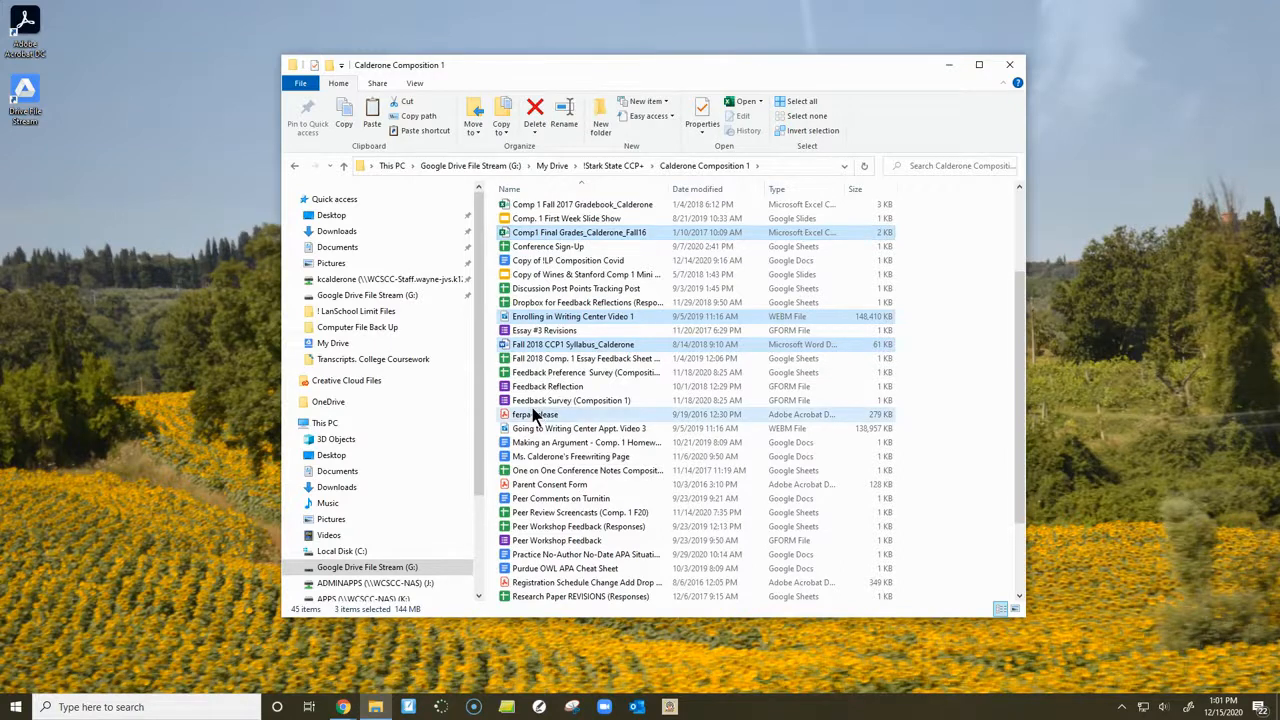
{"action": "scroll", "coordinate": [532, 512], "scroll_direction": "down", "scroll_amount": 2}
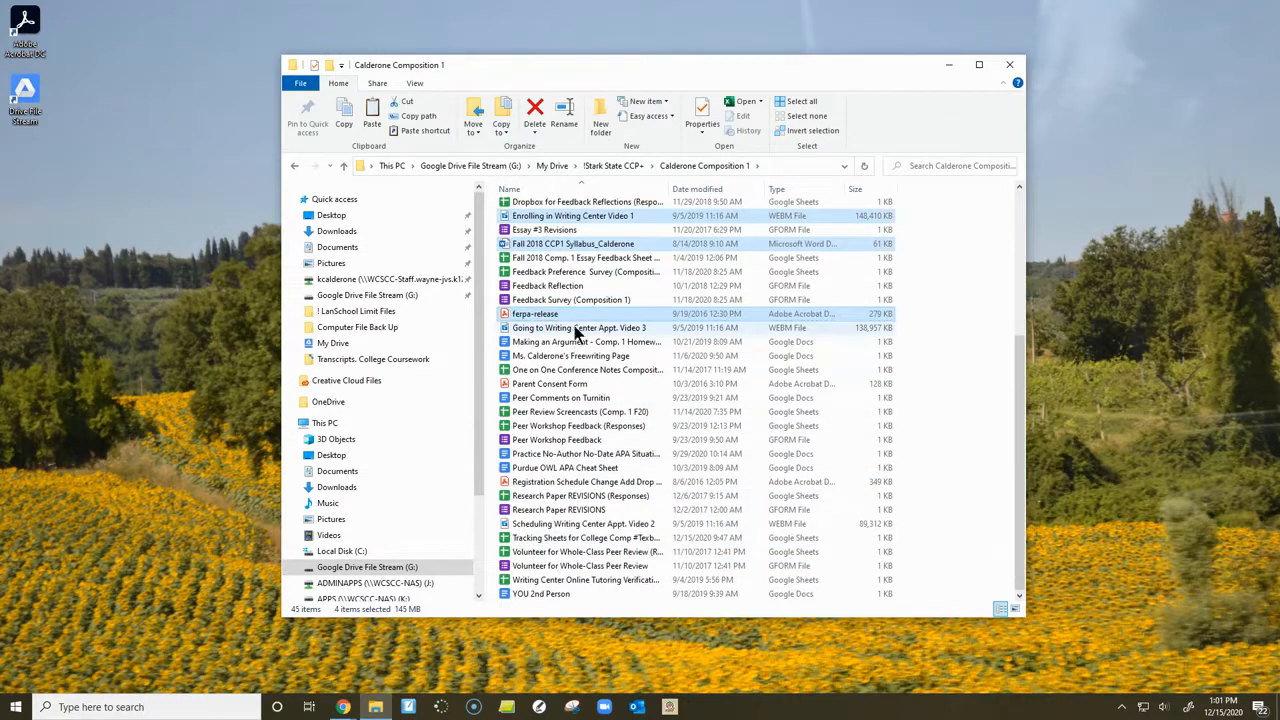
{"action": "scroll", "coordinate": [619, 372], "scroll_direction": "up", "scroll_amount": 3}
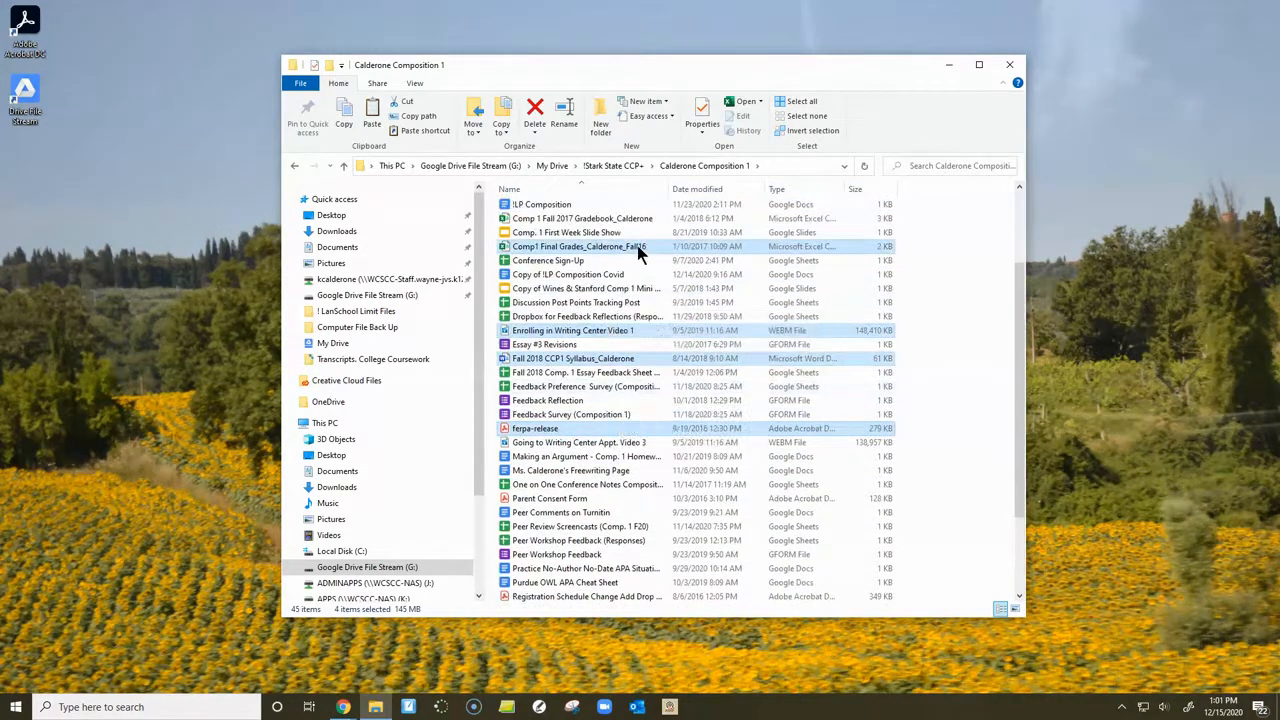
{"action": "right_click", "coordinate": [637, 246]}
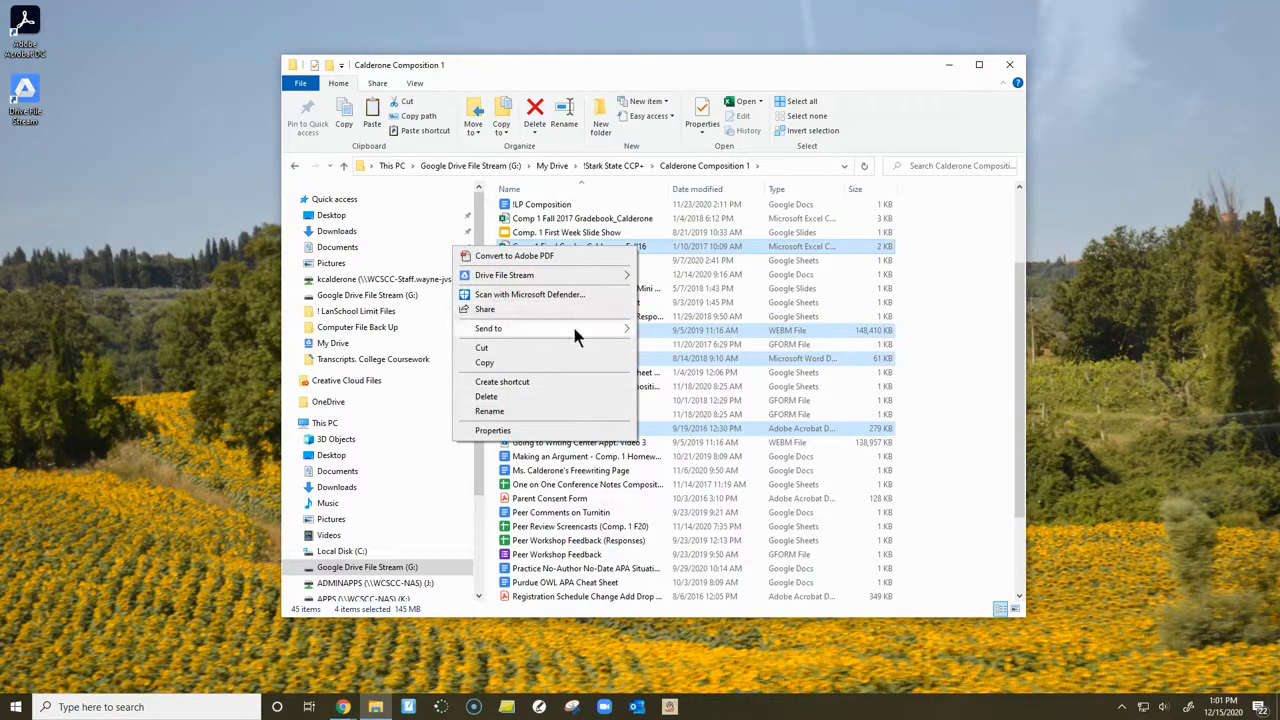
{"action": "mouse_move", "coordinate": [563, 276]}
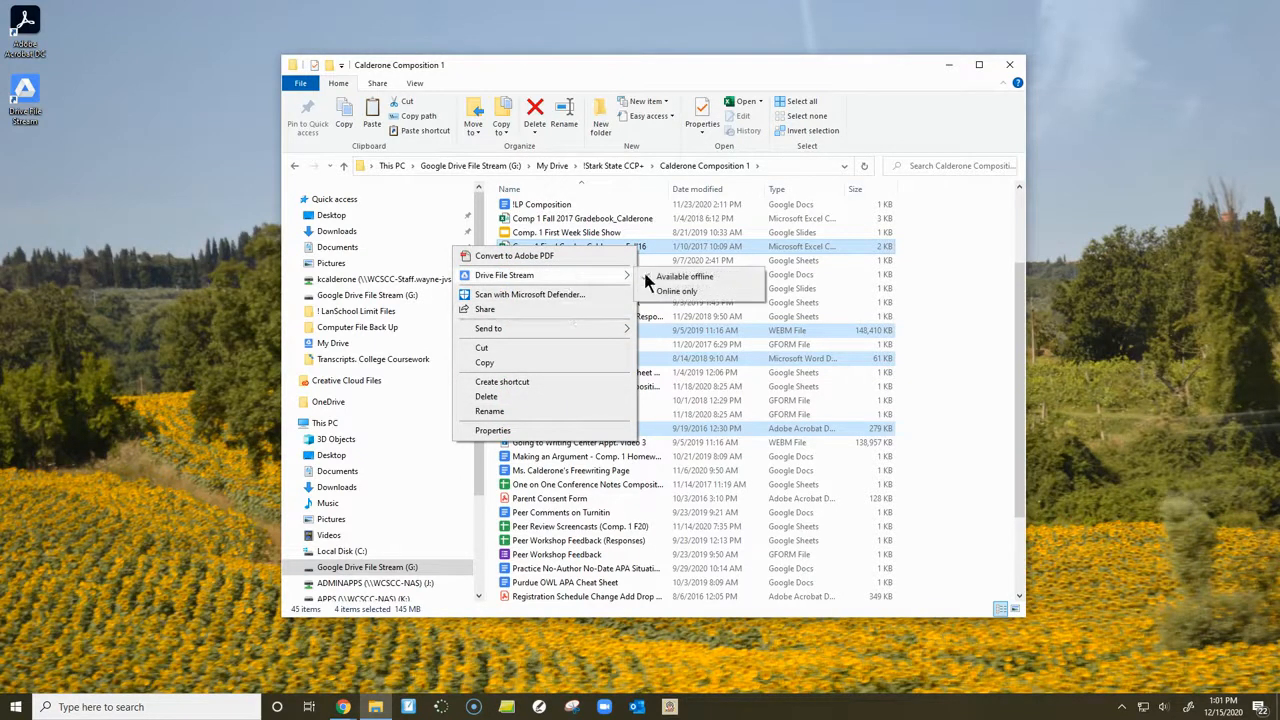
{"action": "left_click", "coordinate": [700, 279]}
- Go up to the !Stark State CCP+ folder and set its Composition 2 folder to Available offline in Drive File Stream
{"action": "left_click", "coordinate": [630, 170]}
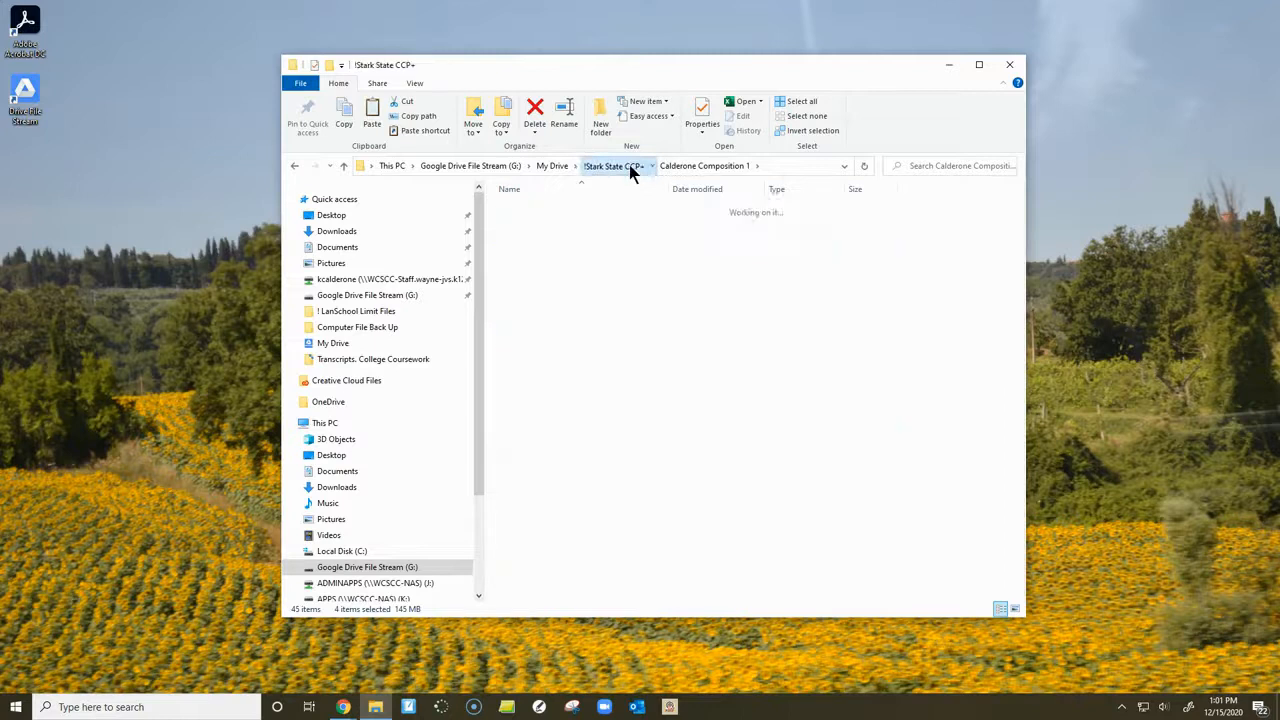
{"action": "right_click", "coordinate": [564, 228]}
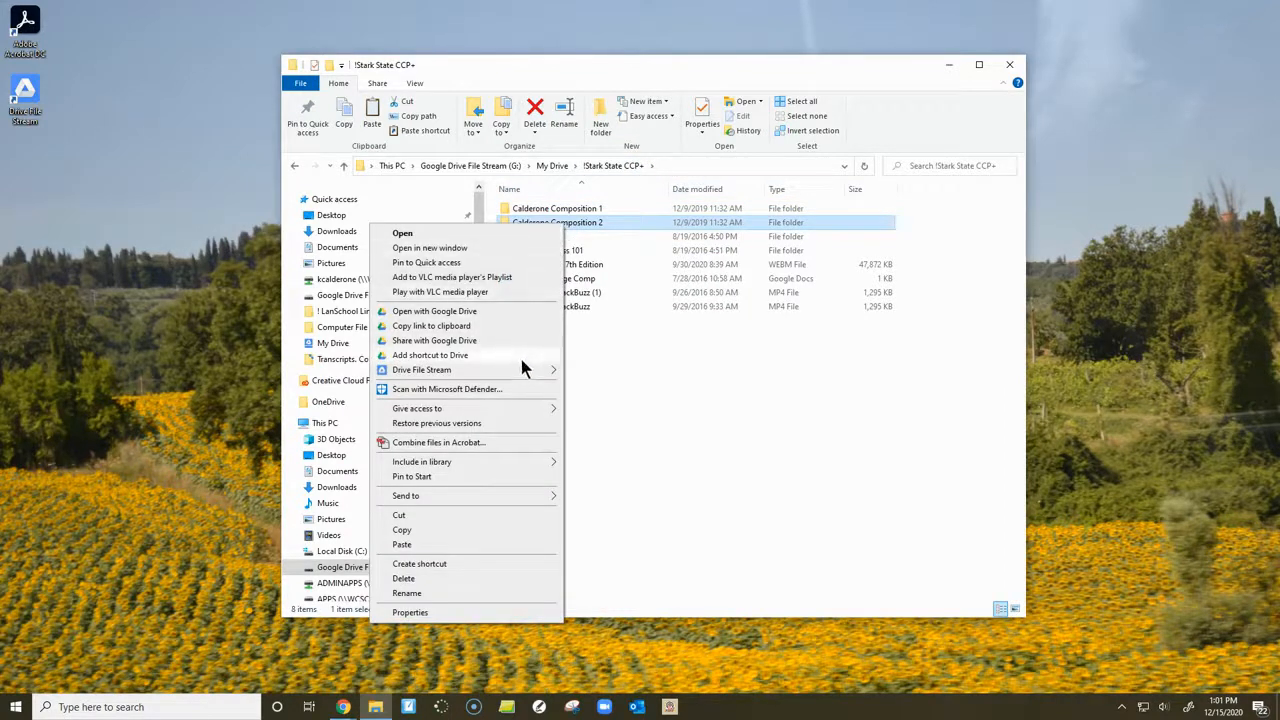
{"action": "mouse_move", "coordinate": [518, 369]}
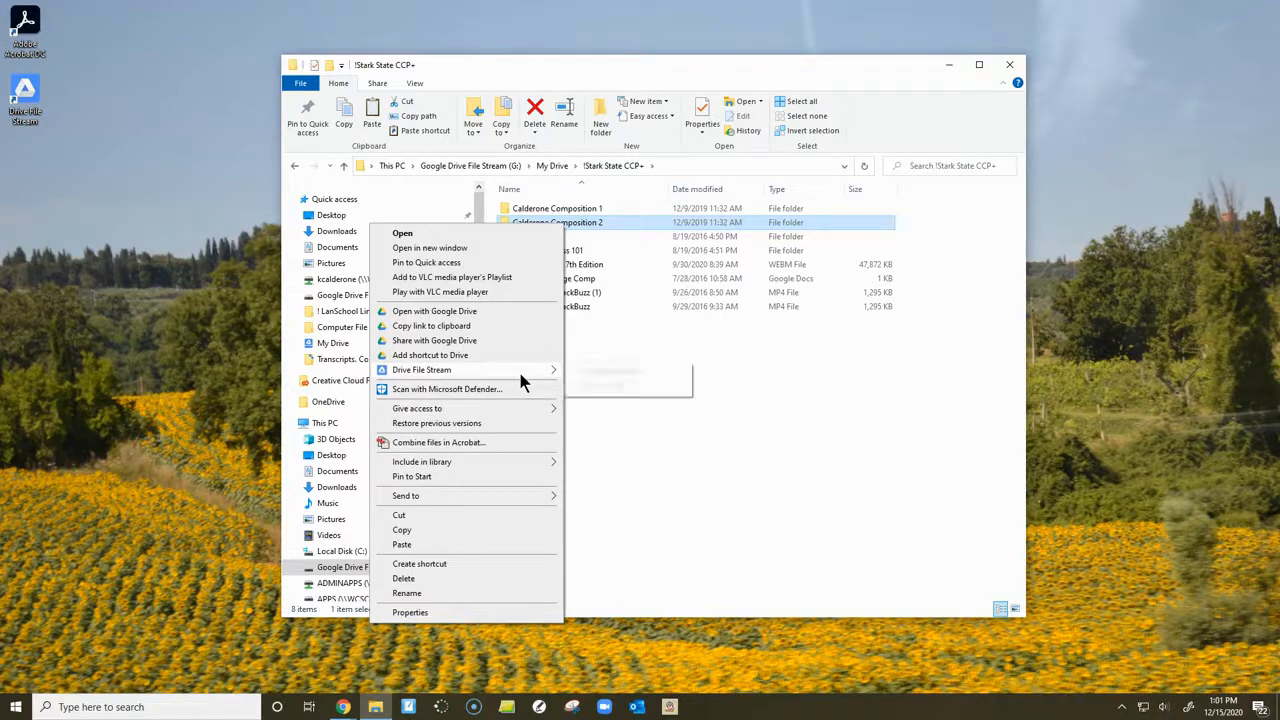
{"action": "left_click", "coordinate": [617, 373]}
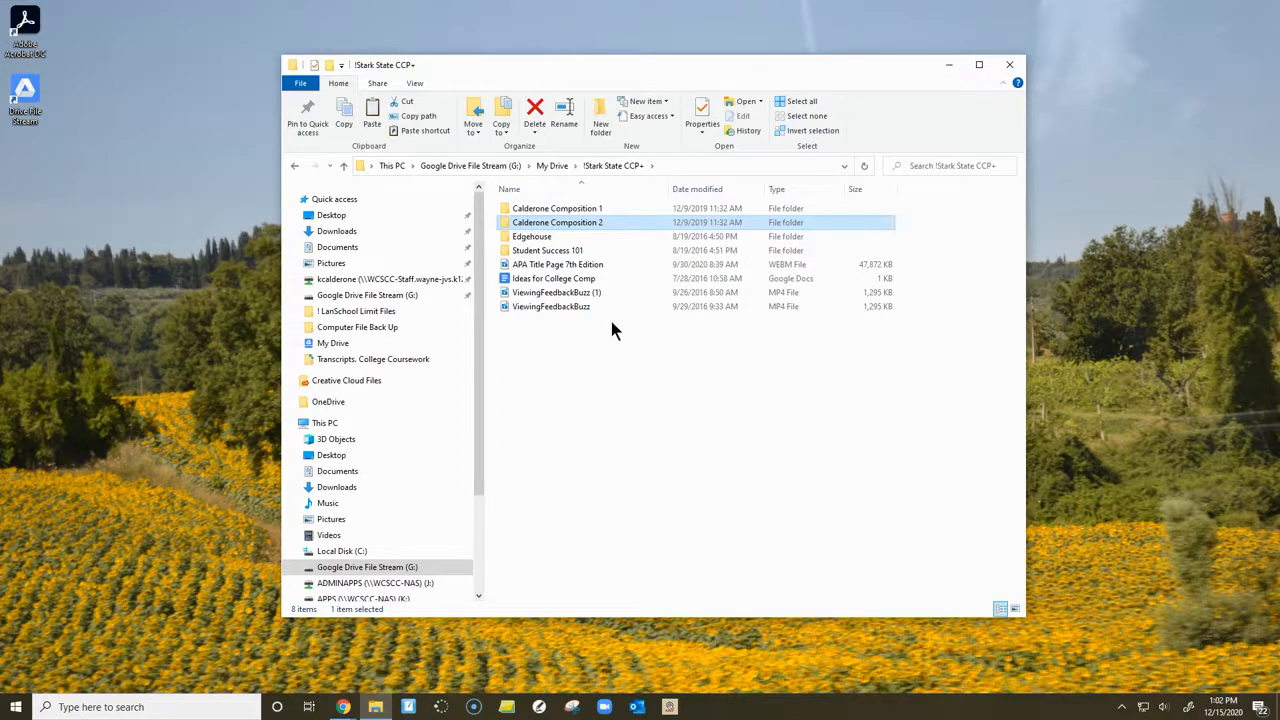
{"action": "left_click", "coordinate": [640, 235]}
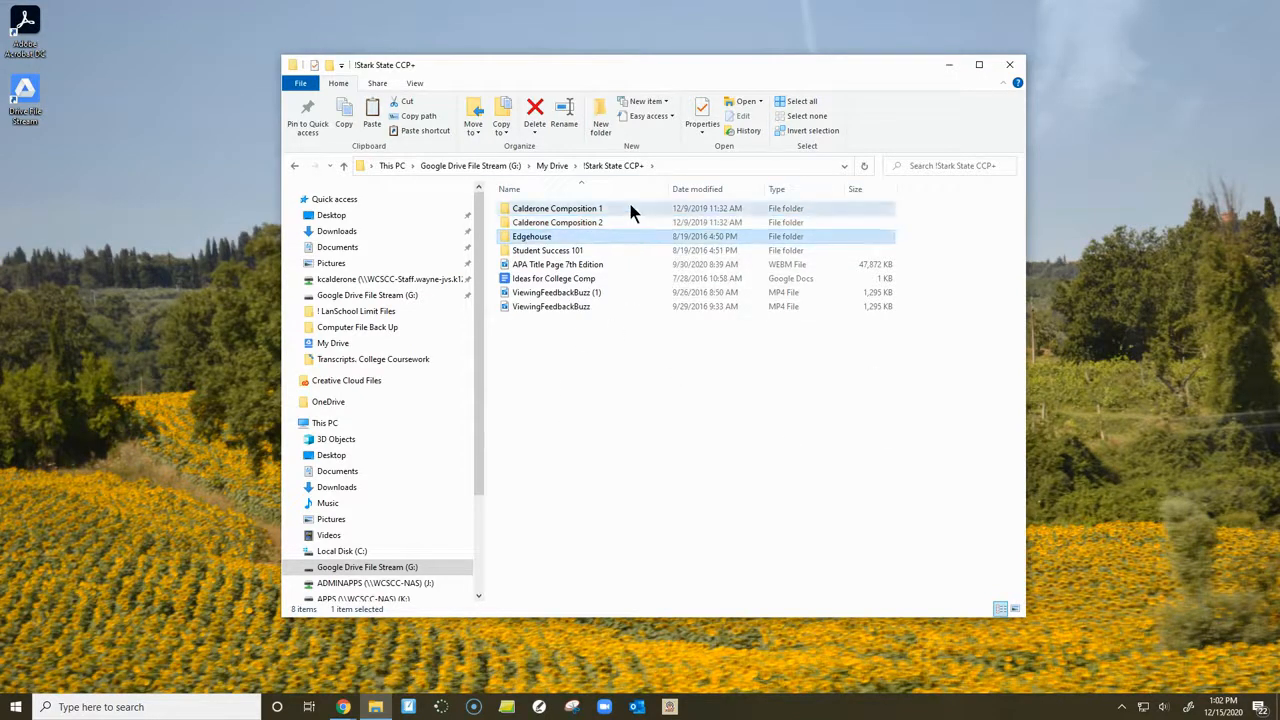
{"action": "left_click", "coordinate": [622, 220]}
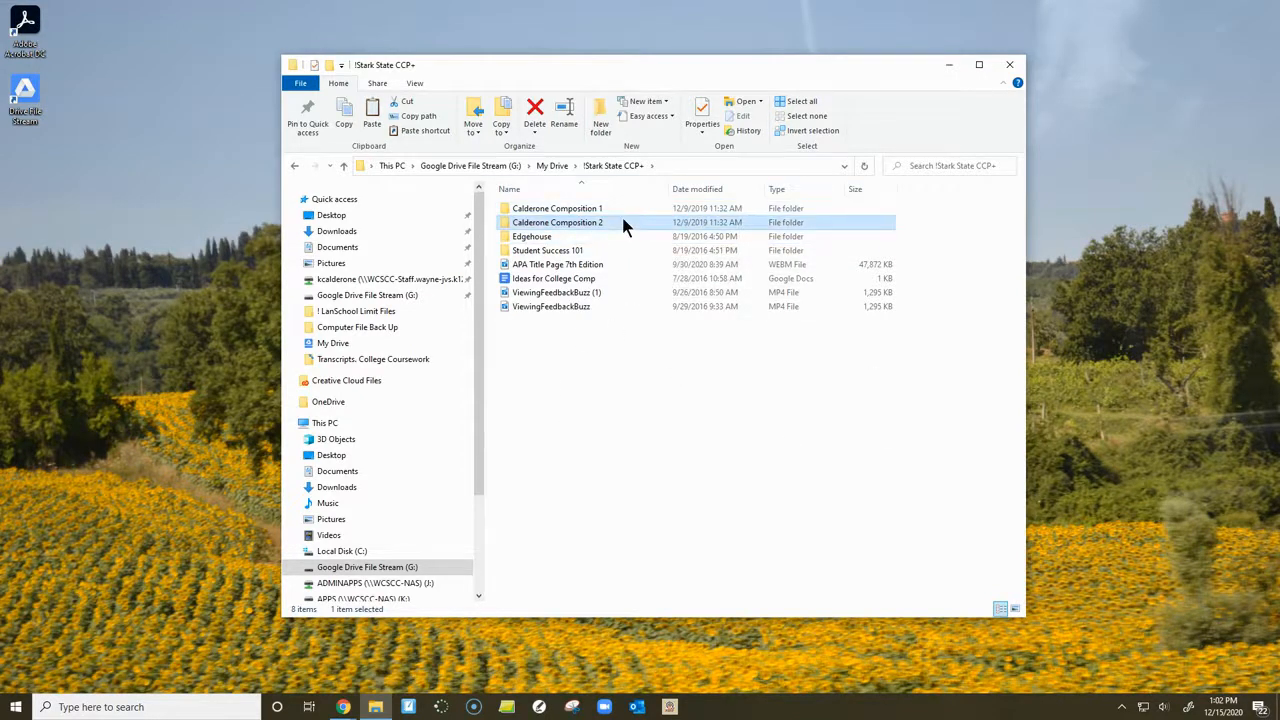
{"action": "left_click", "coordinate": [578, 353]}
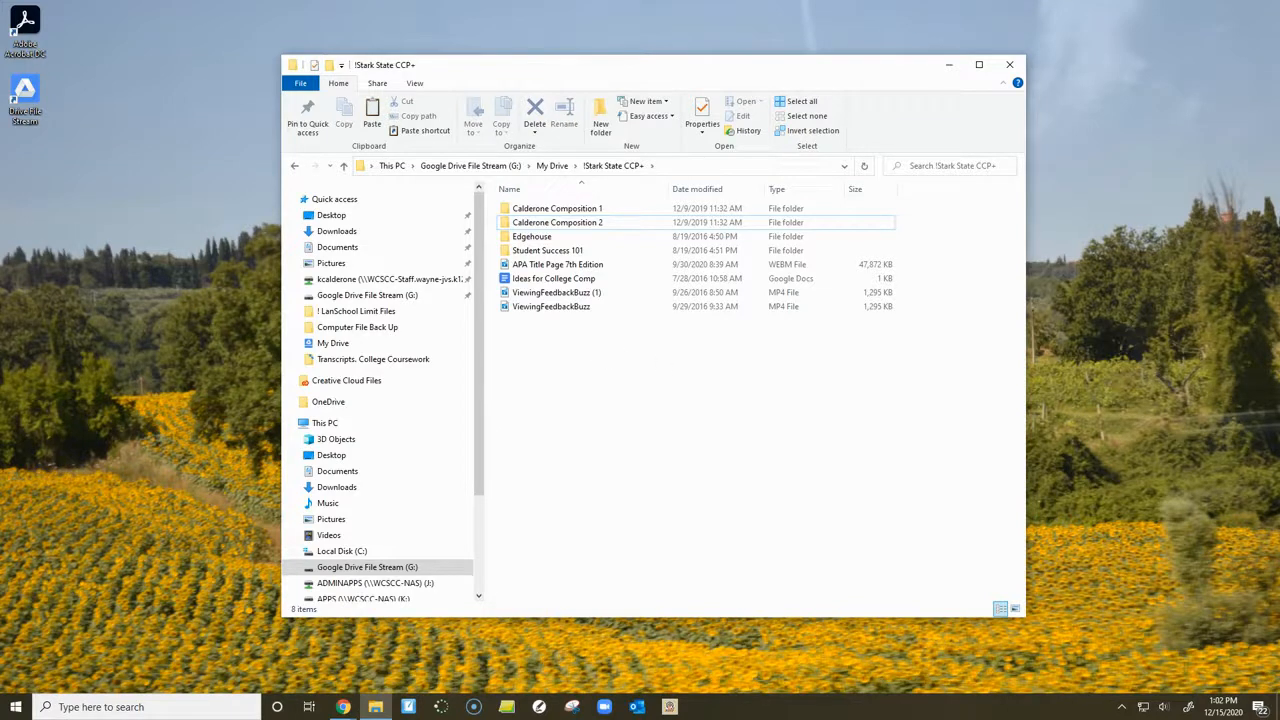
- Switch to Google Drive in the browser and turn on offline editing of recent Docs, Sheets and Slides in its general settings
{"action": "left_click_drag", "start_coordinate": [1279, 70], "coordinate": [498, 66]}
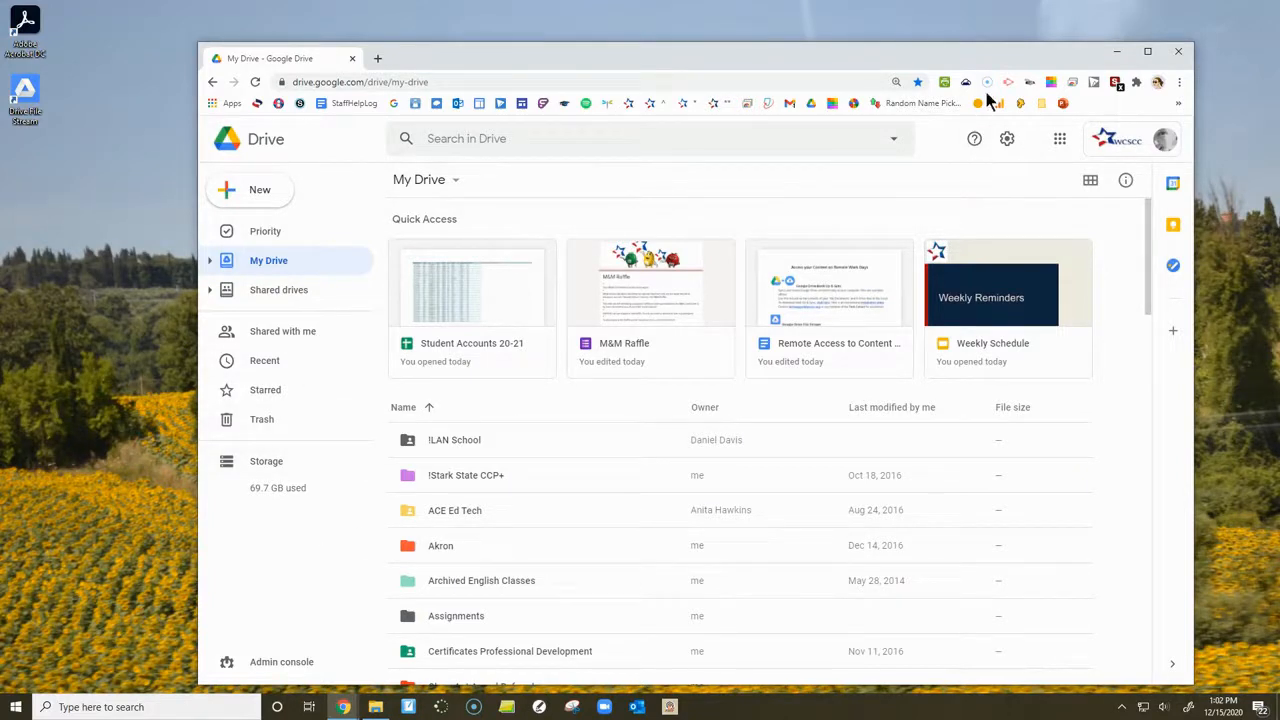
{"action": "left_click_drag", "start_coordinate": [1001, 60], "coordinate": [1002, 49]}
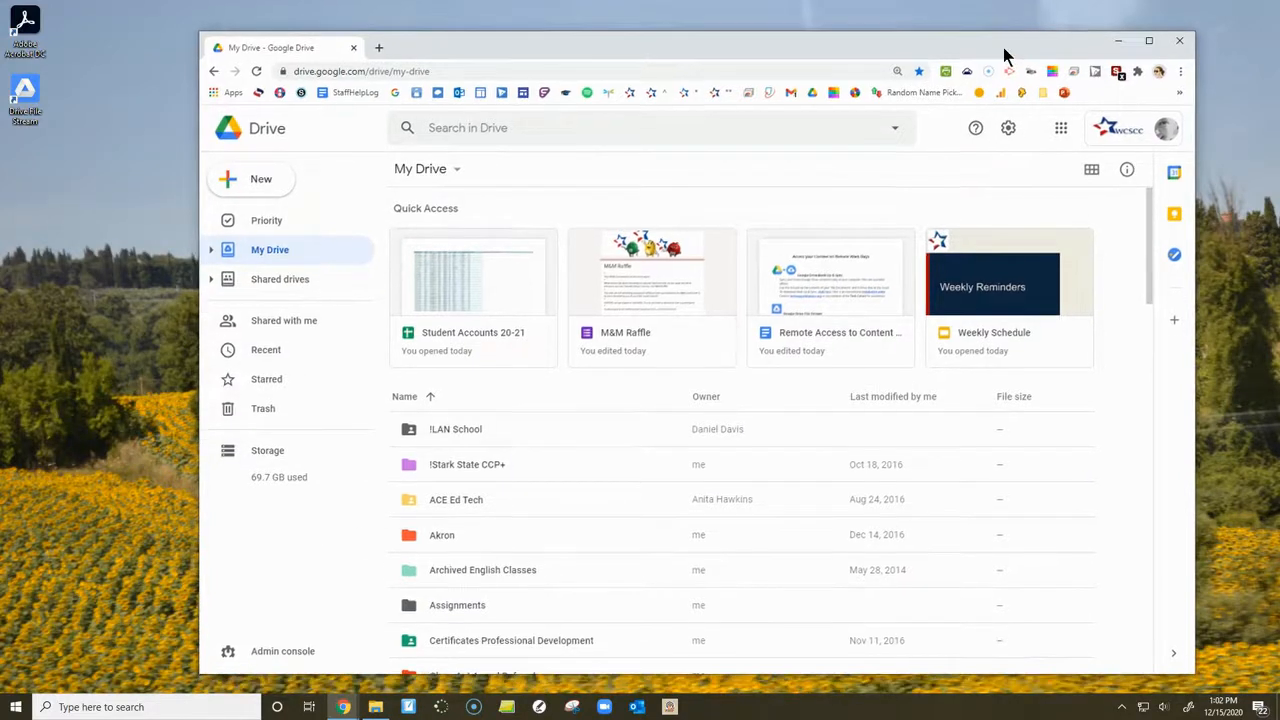
{"action": "left_click", "coordinate": [1008, 129]}
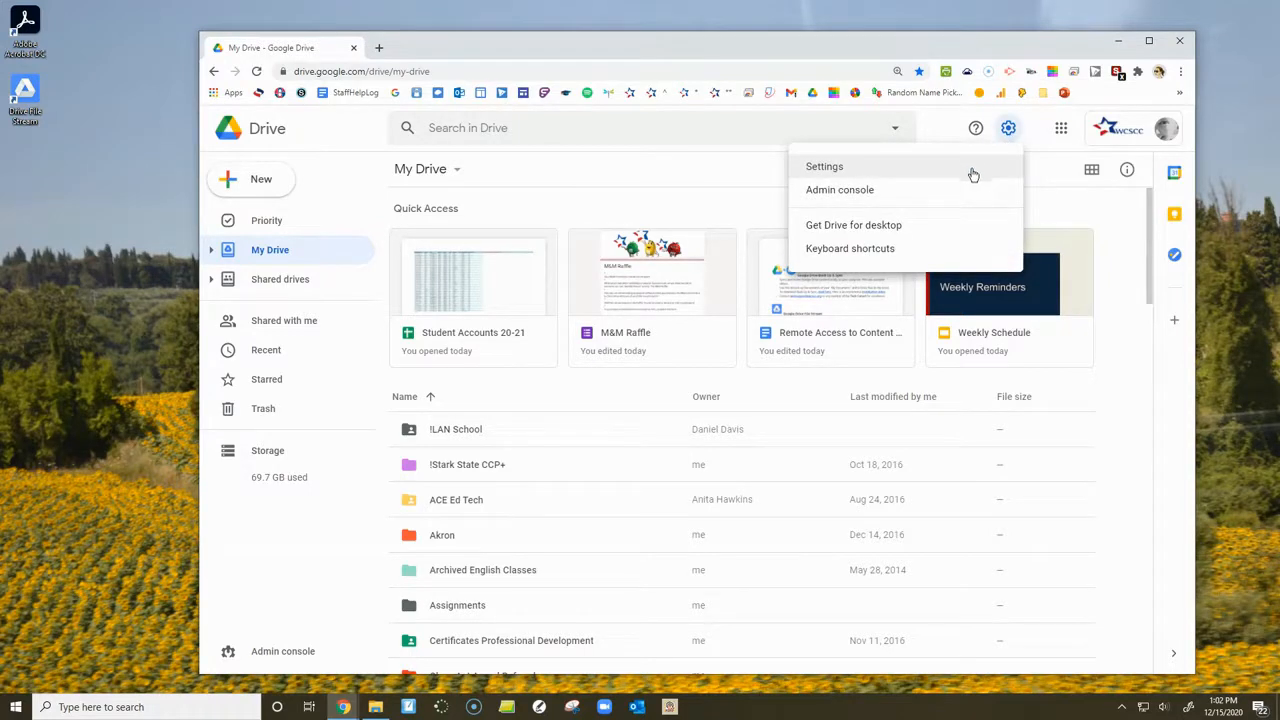
{"action": "left_click", "coordinate": [866, 178]}
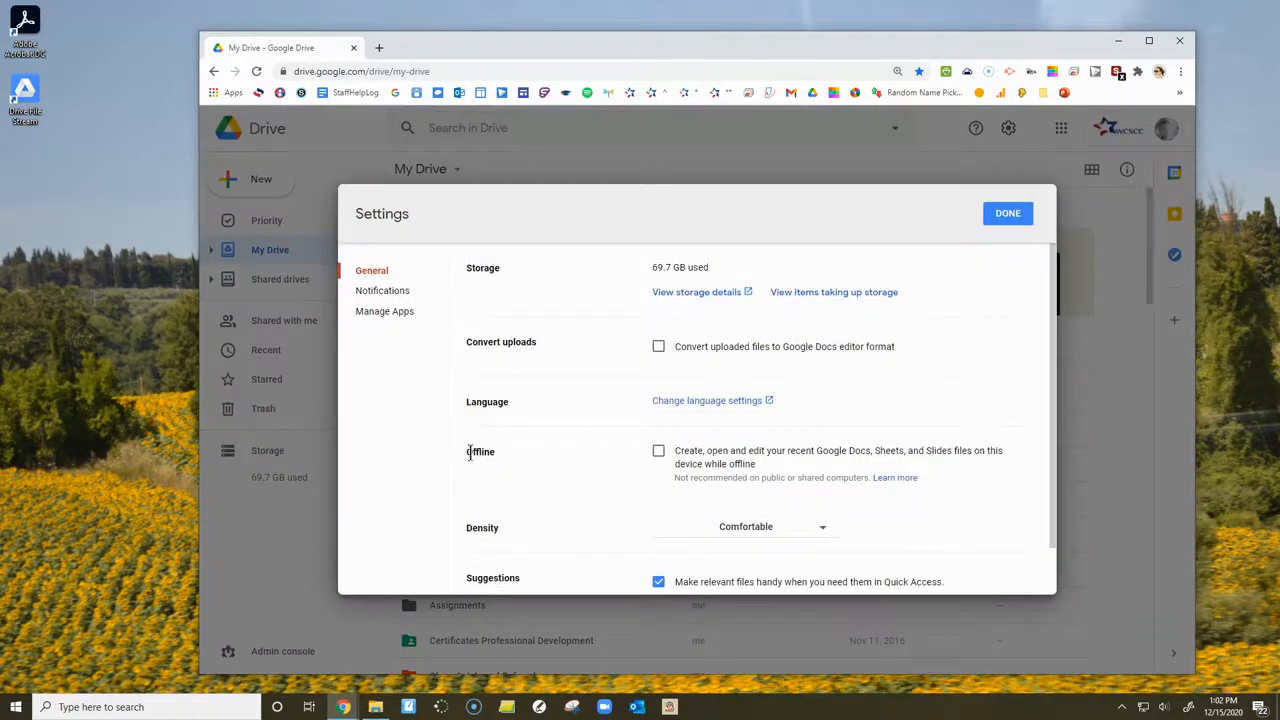
{"action": "double_click", "coordinate": [469, 455]}
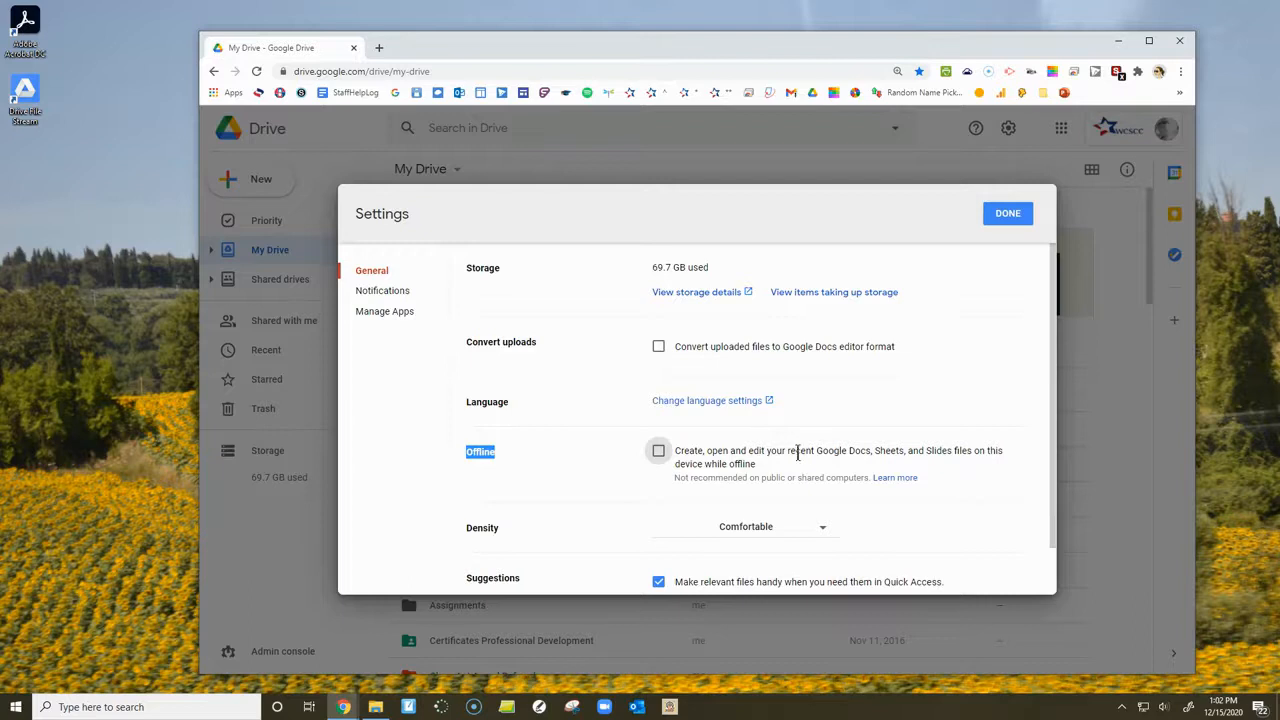
{"action": "left_click", "coordinate": [736, 453]}
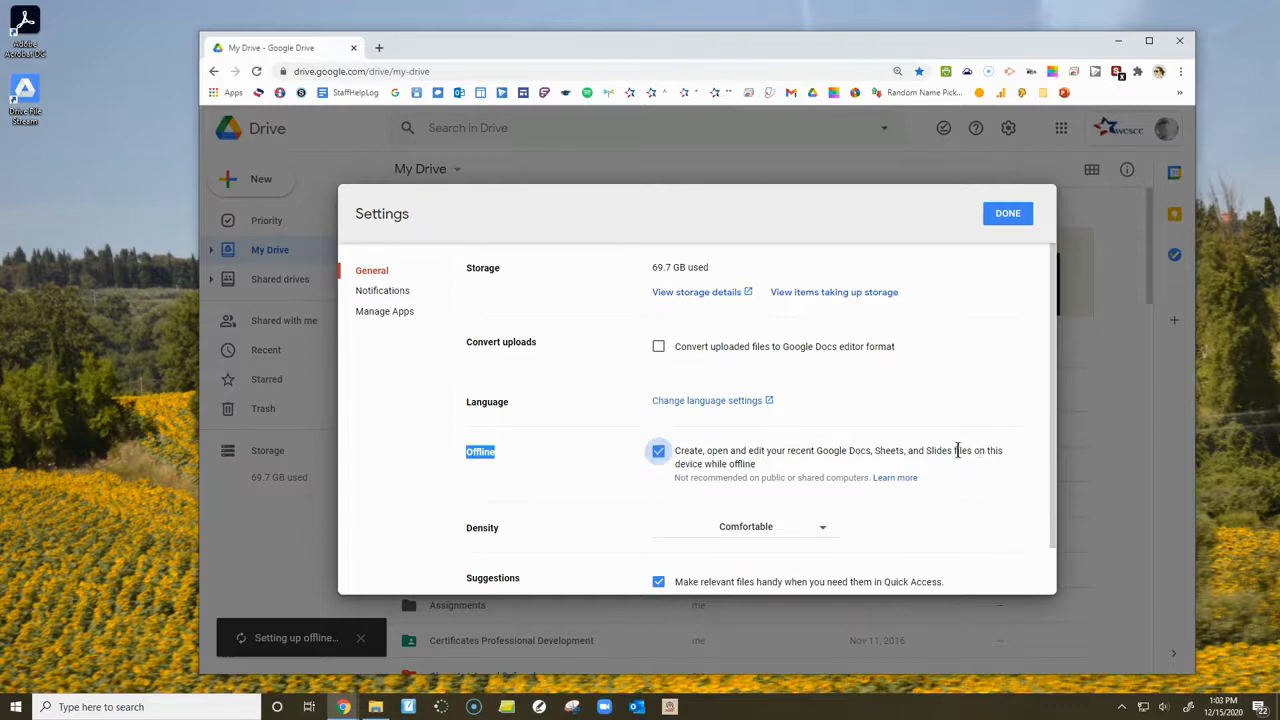
- Turn the Google Drive offline setting back off, close the settings and move the browser window away from File Explorer
{"action": "left_click", "coordinate": [727, 466]}
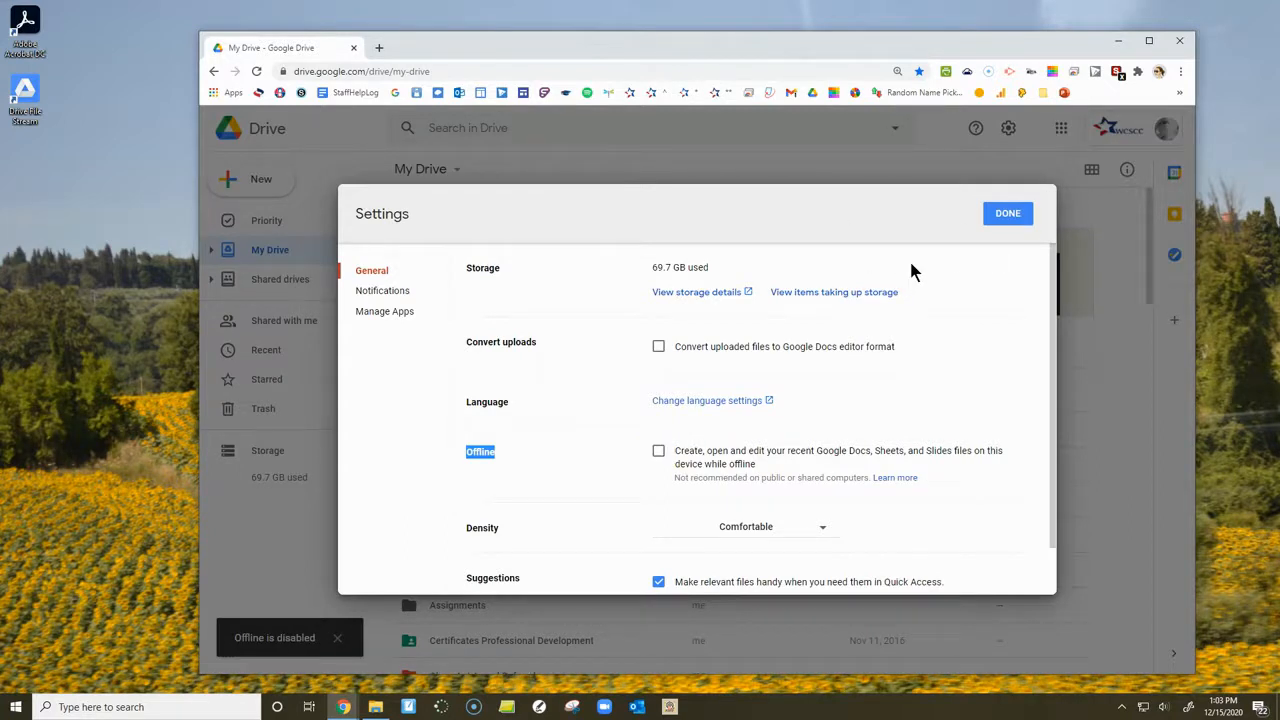
{"action": "left_click", "coordinate": [1006, 214]}
{"action": "left_click_drag", "start_coordinate": [851, 63], "coordinate": [1088, 88]}
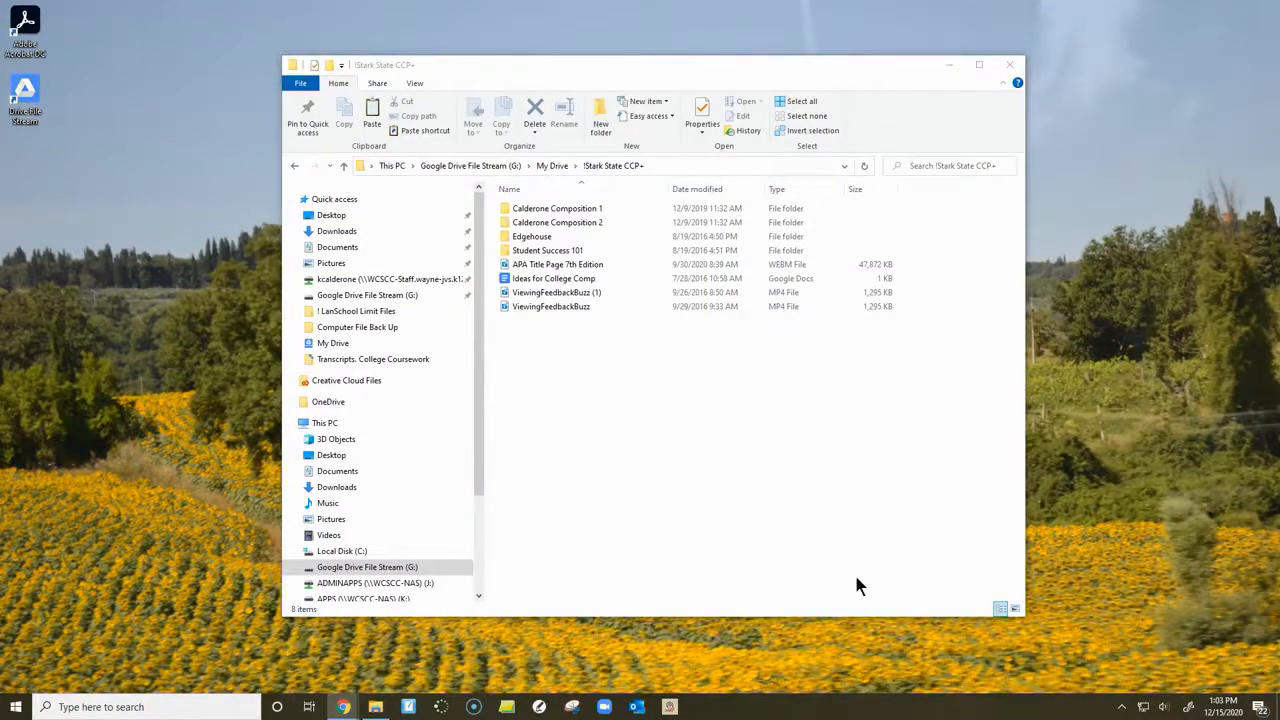
- Return to the root of the Google Drive File Stream (G:) drive in File Explorer and open My Drive
{"action": "left_click", "coordinate": [536, 210]}
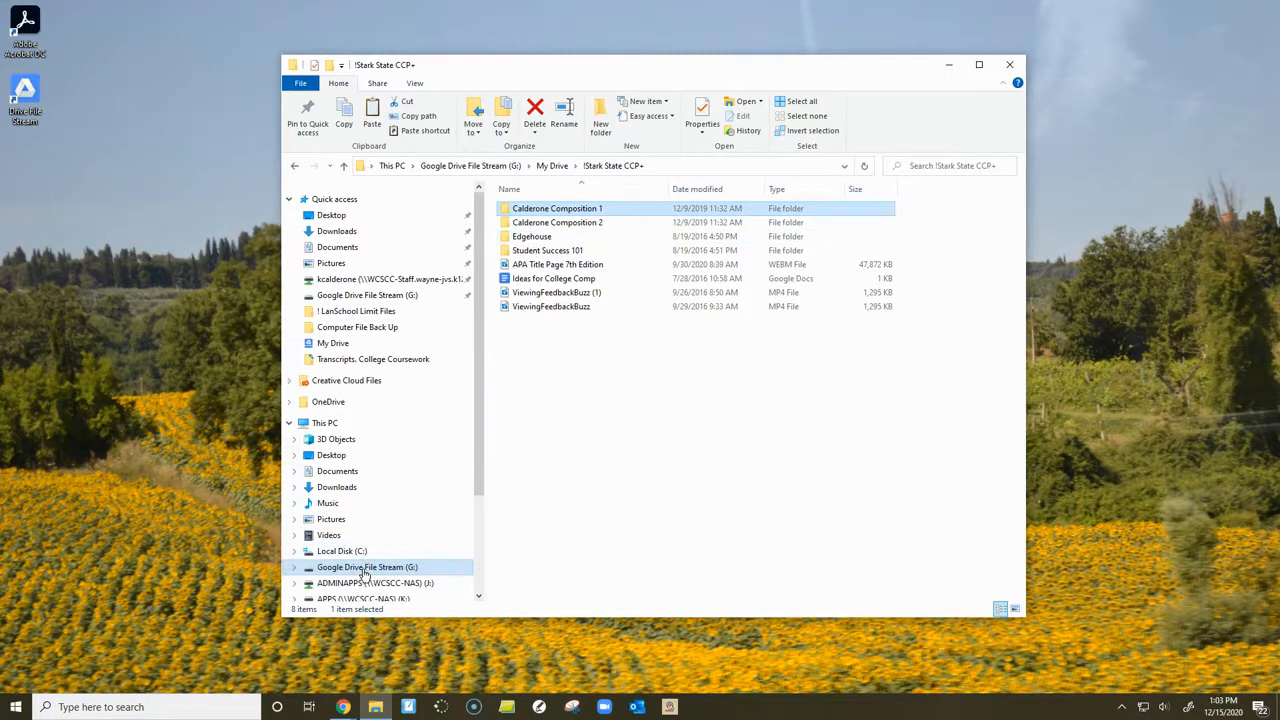
{"action": "left_click", "coordinate": [416, 565]}
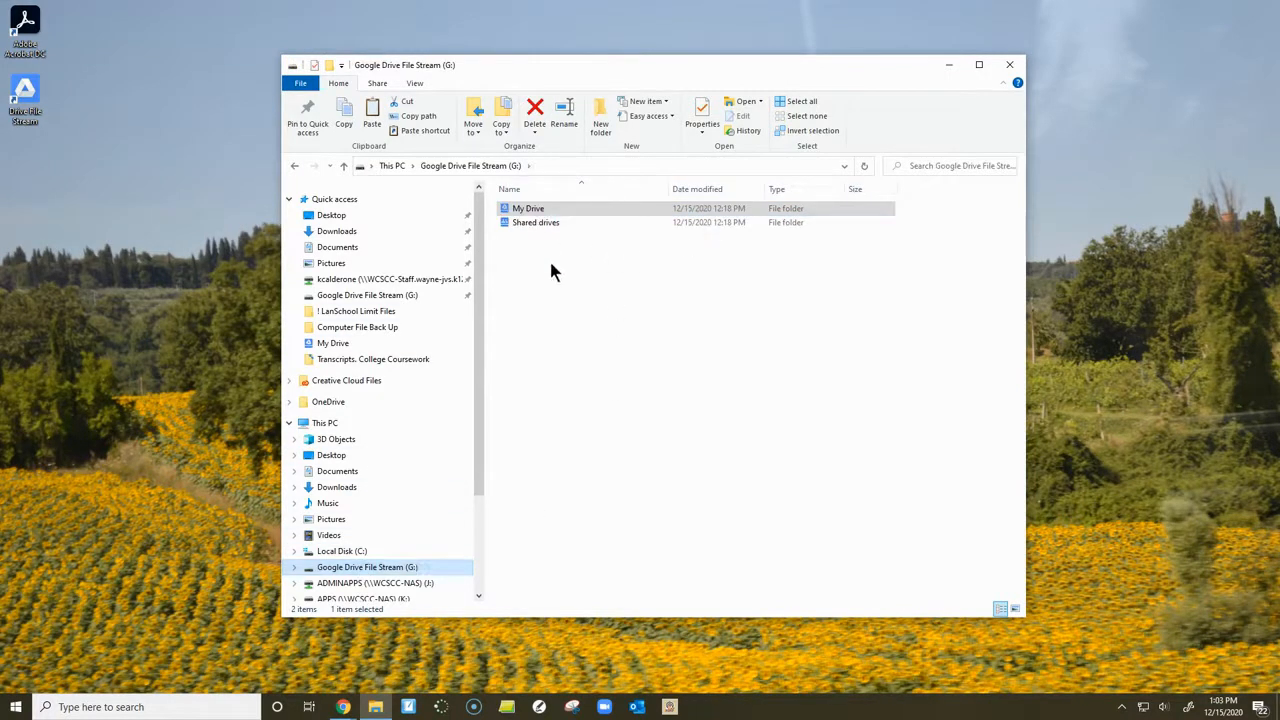
{"action": "double_click", "coordinate": [590, 212]}
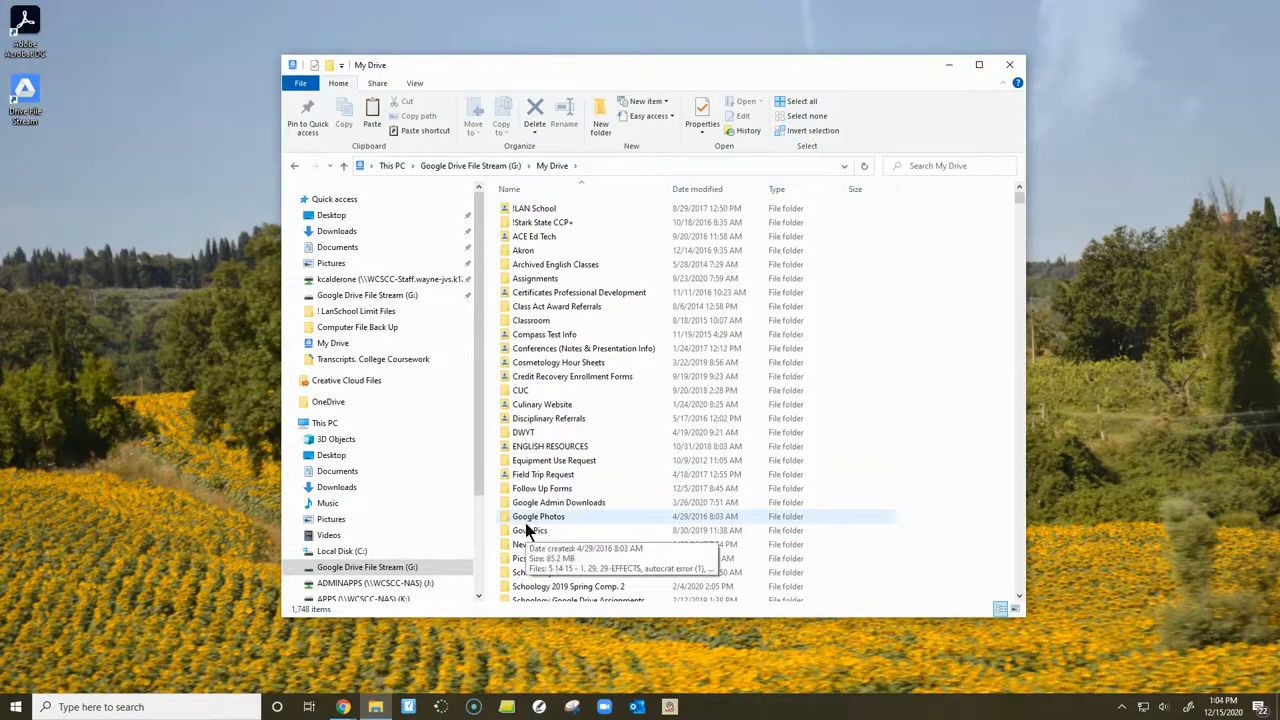
- Create a new folder named Back Up U Drive in My Drive on the Google Drive File Stream drive
{"action": "scroll", "coordinate": [526, 530], "scroll_direction": "down", "scroll_amount": 6}
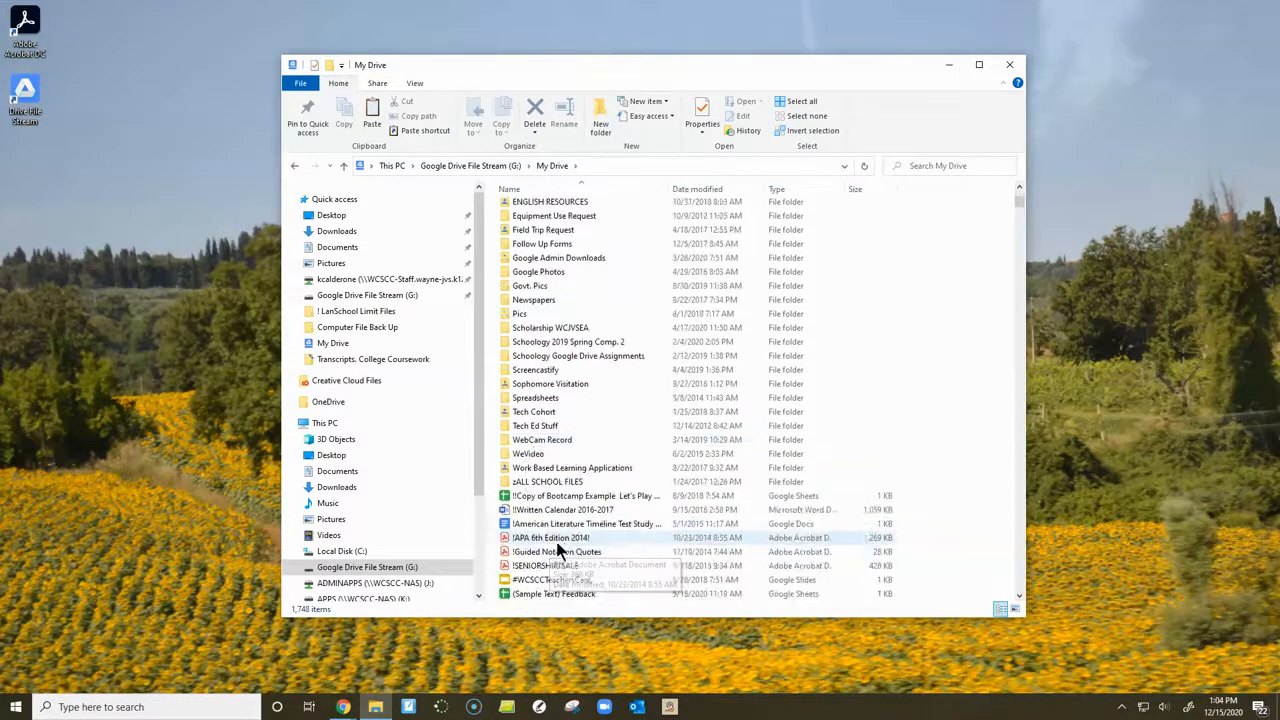
{"action": "scroll", "coordinate": [563, 542], "scroll_direction": "up", "scroll_amount": 6}
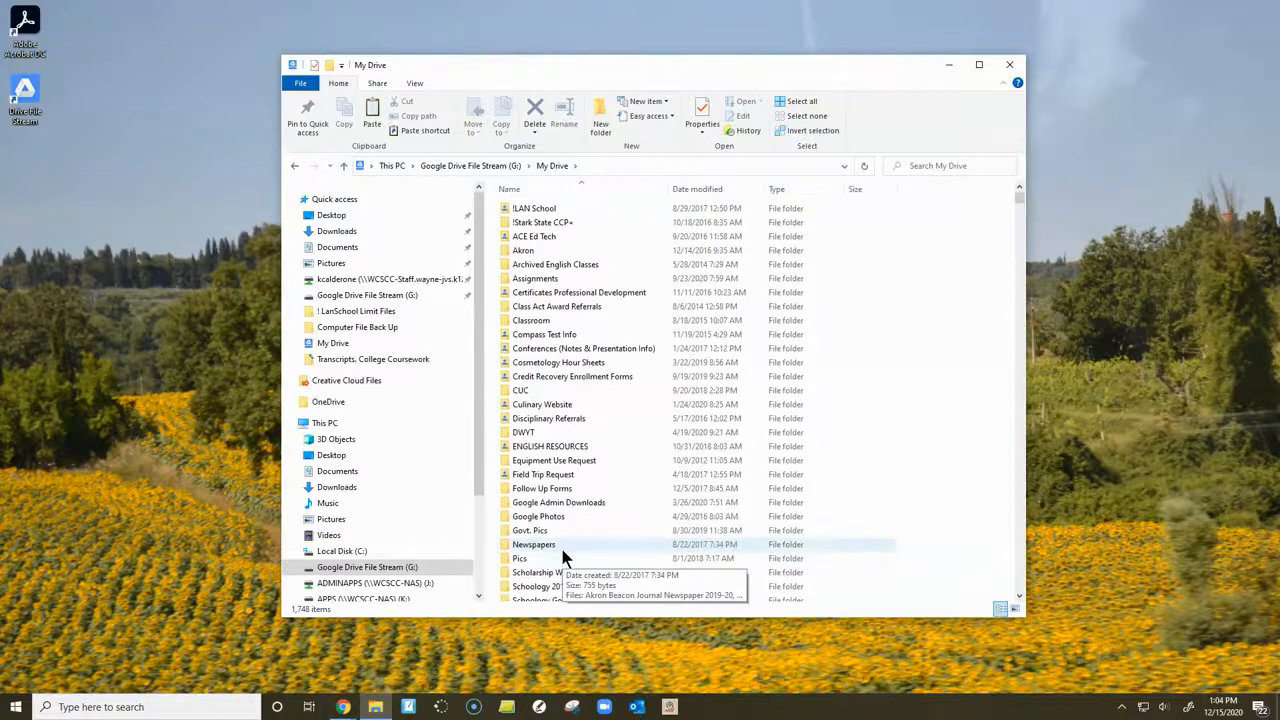
{"action": "scroll", "coordinate": [345, 495], "scroll_direction": "down", "scroll_amount": 2}
{"action": "scroll", "coordinate": [343, 495], "scroll_direction": "down", "scroll_amount": 1}
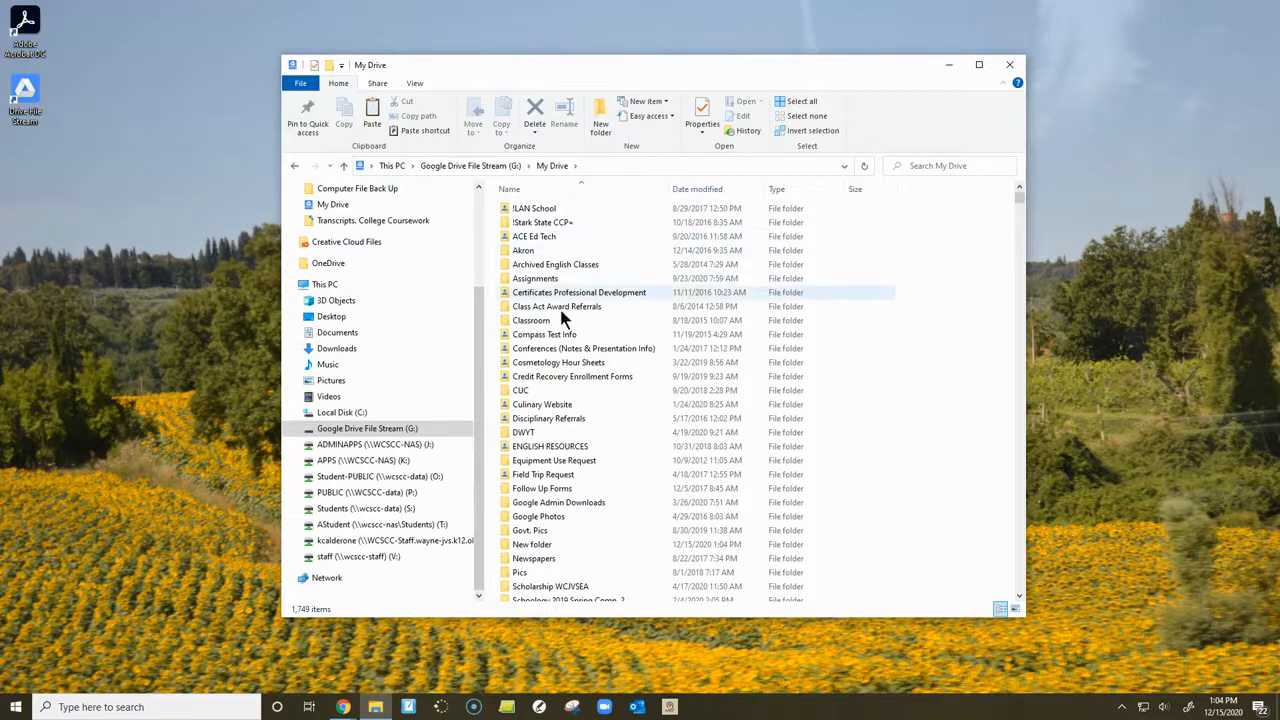
{"action": "left_click", "coordinate": [599, 118]}
{"action": "type", "text": "Back Up U"}
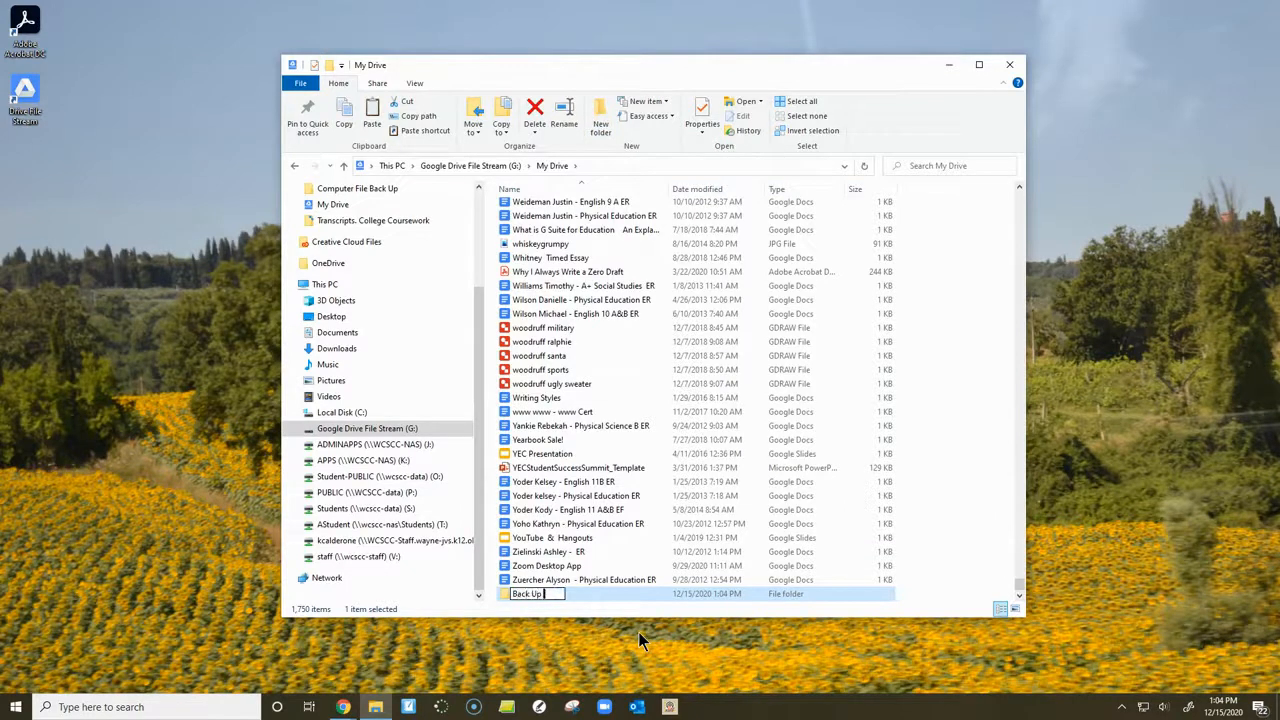
{"action": "type", "text": " Drive"}
{"action": "key", "text": "Return"}
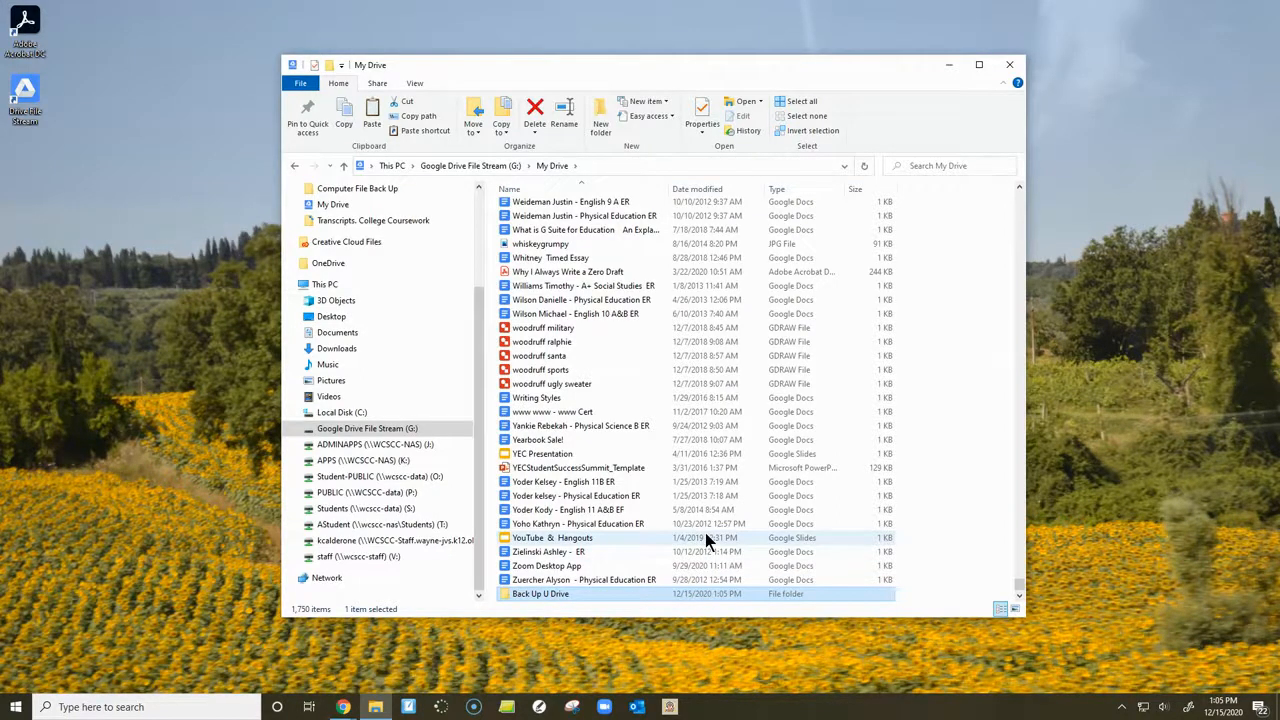
- Open a second File Explorer window beside the My Drive window and open the new Back Up U Drive folder in the My Drive window
{"action": "left_click", "coordinate": [375, 707]}
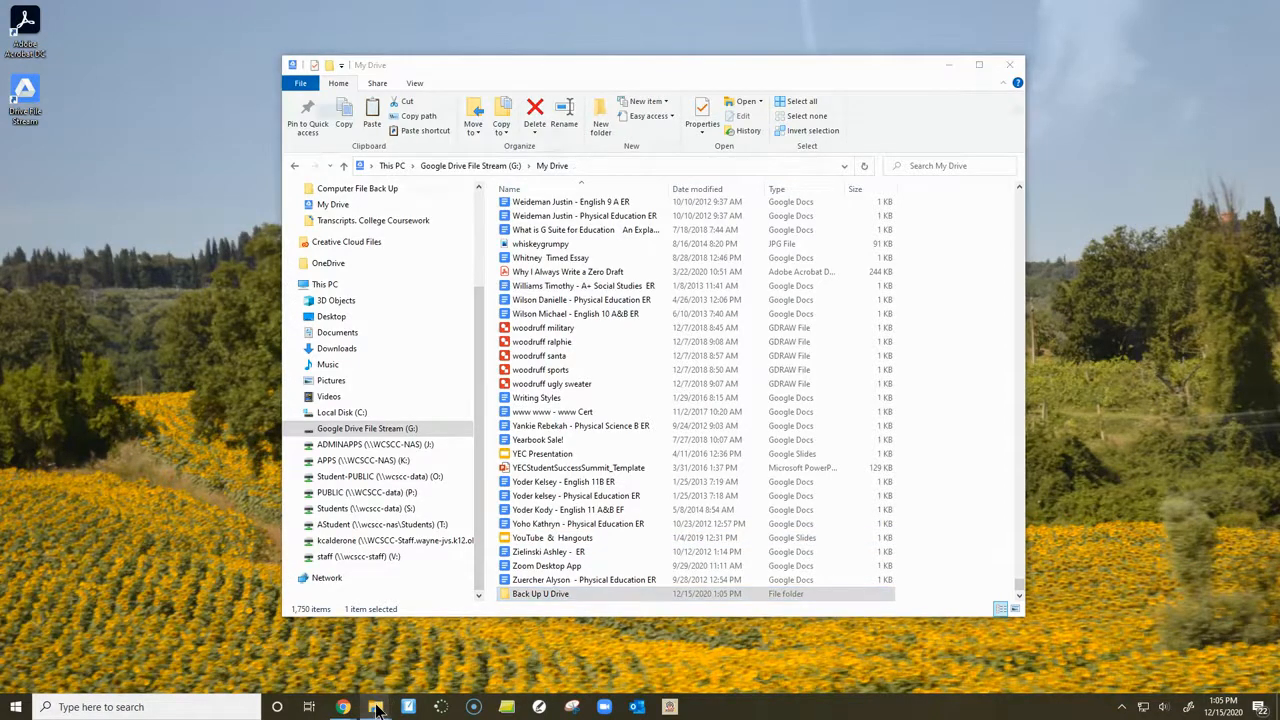
{"action": "left_click_drag", "start_coordinate": [722, 90], "coordinate": [432, 77]}
{"action": "left_click_drag", "start_coordinate": [779, 69], "coordinate": [1022, 76]}
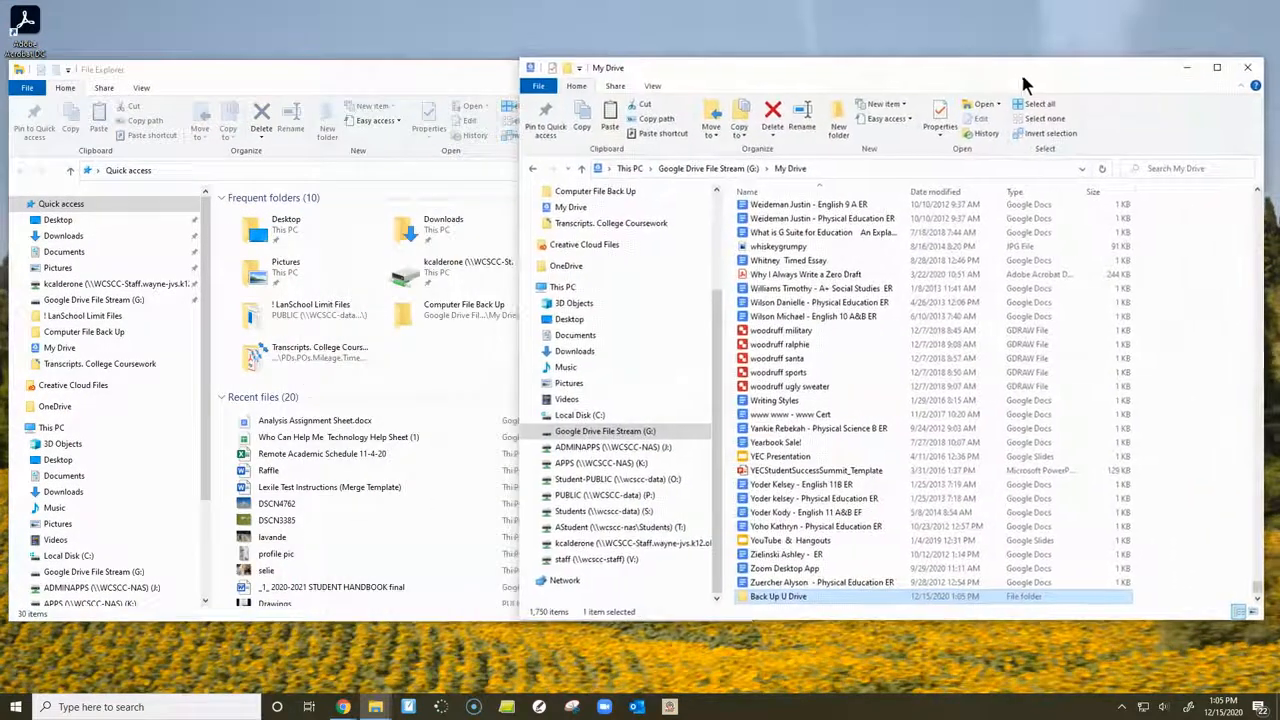
{"action": "left_click_drag", "start_coordinate": [520, 60], "coordinate": [692, 38]}
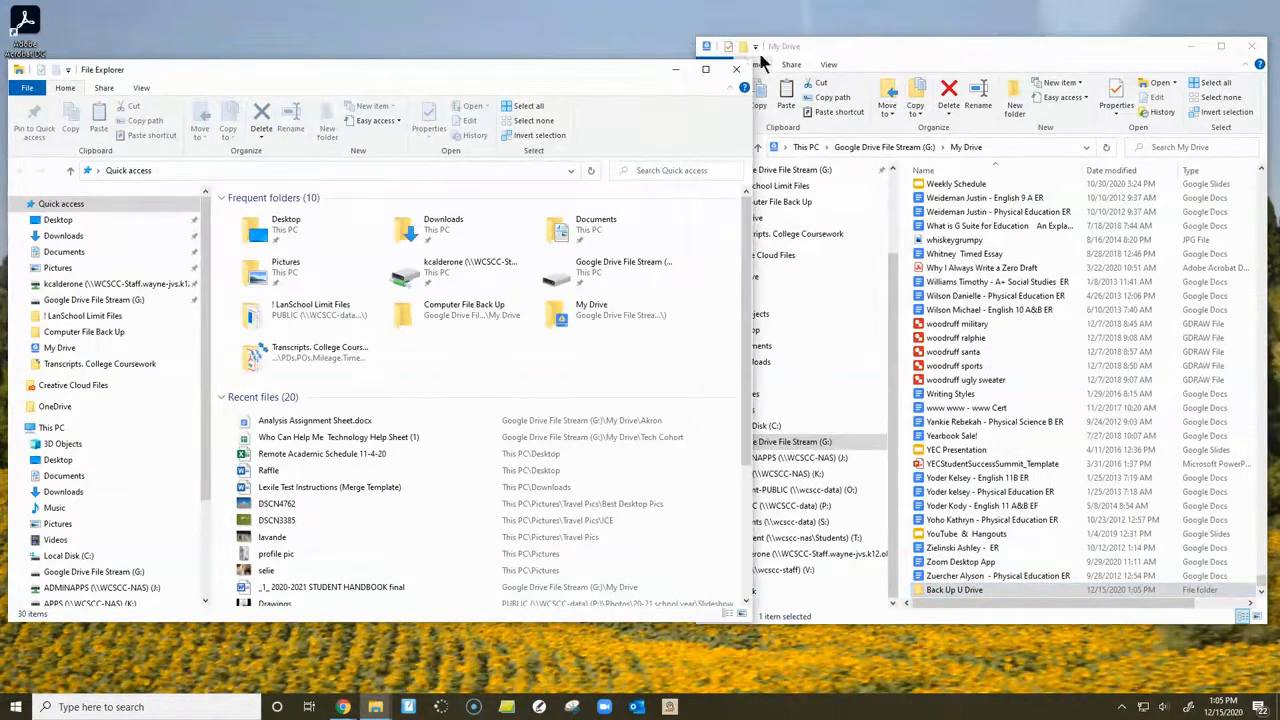
{"action": "left_click_drag", "start_coordinate": [752, 58], "coordinate": [610, 35]}
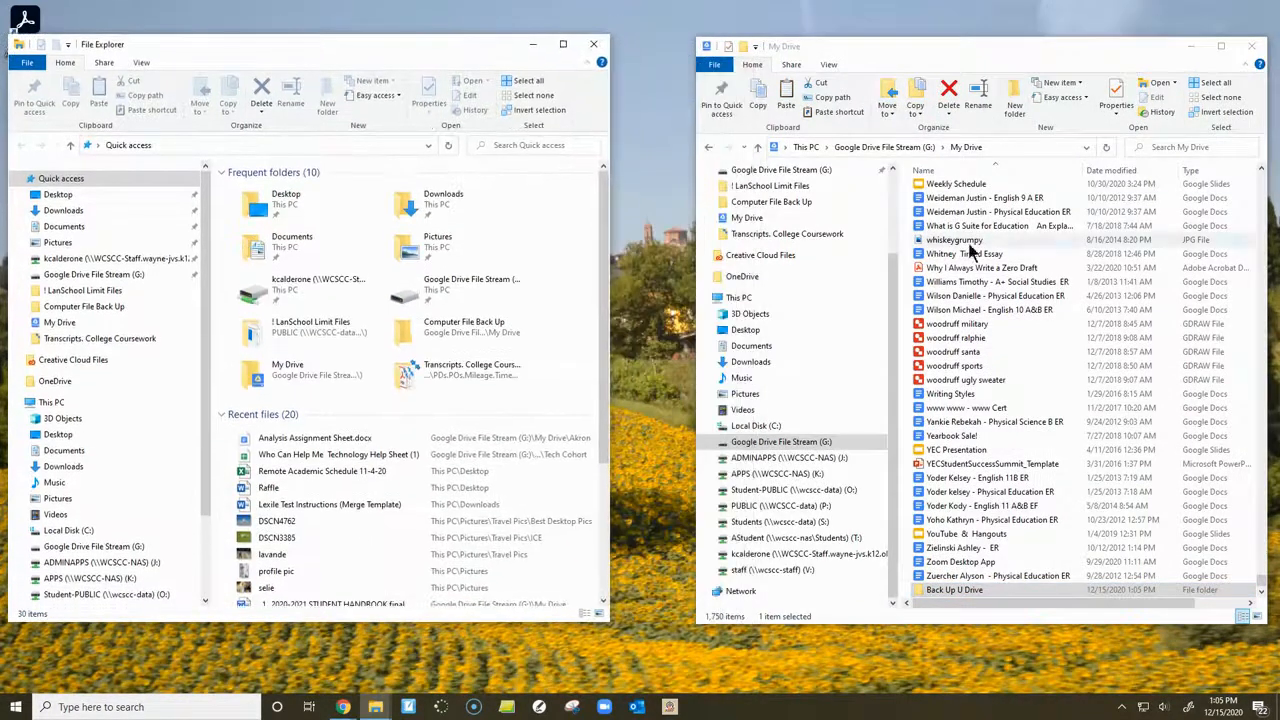
{"action": "double_click", "coordinate": [949, 589]}
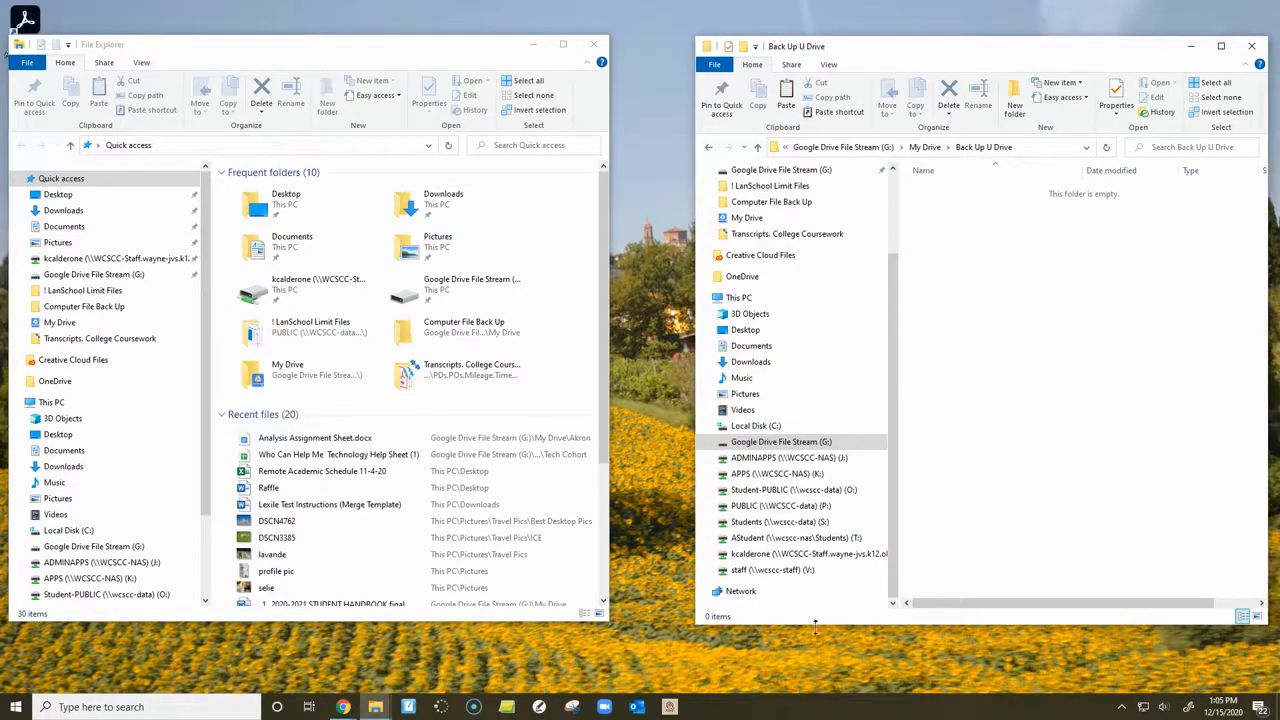
{"action": "left_click_drag", "start_coordinate": [690, 626], "coordinate": [617, 633]}
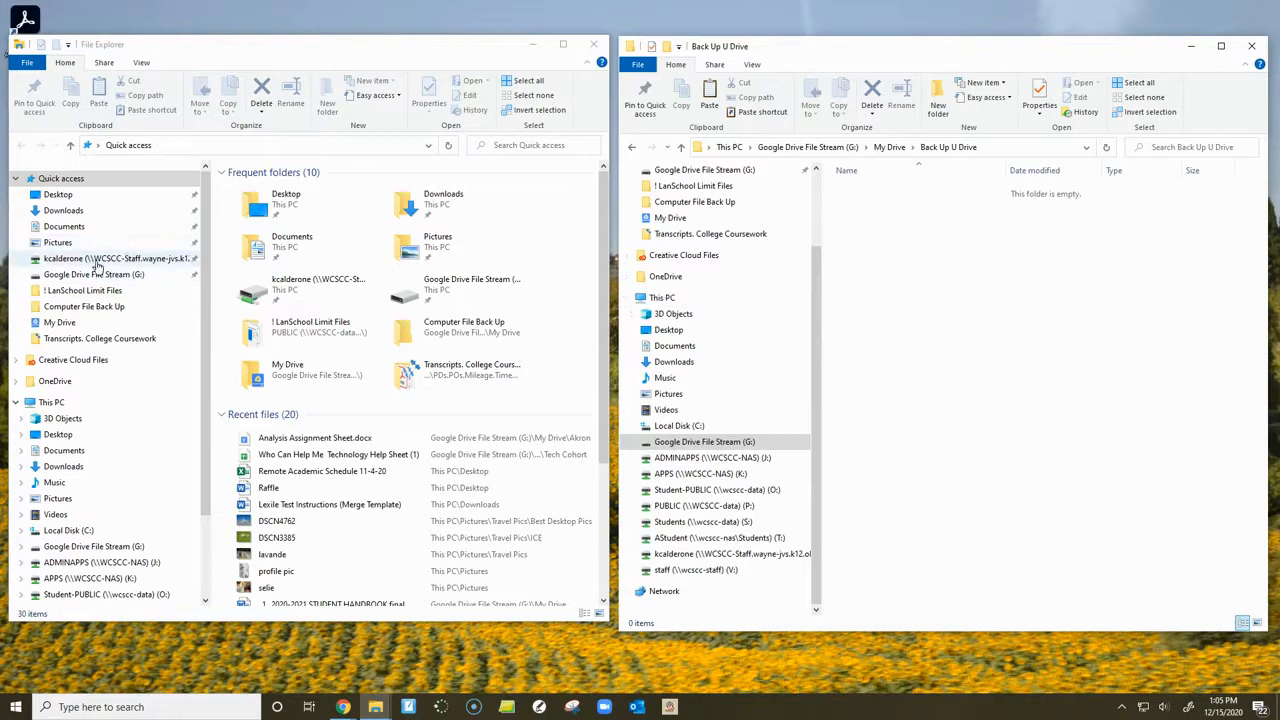
- In the second File Explorer window, go to the U: staff drive's Documents > !LESSON PLANS > Novel Units > A Separate Peace folder
{"action": "left_click", "coordinate": [97, 260]}
{"action": "double_click", "coordinate": [262, 233]}
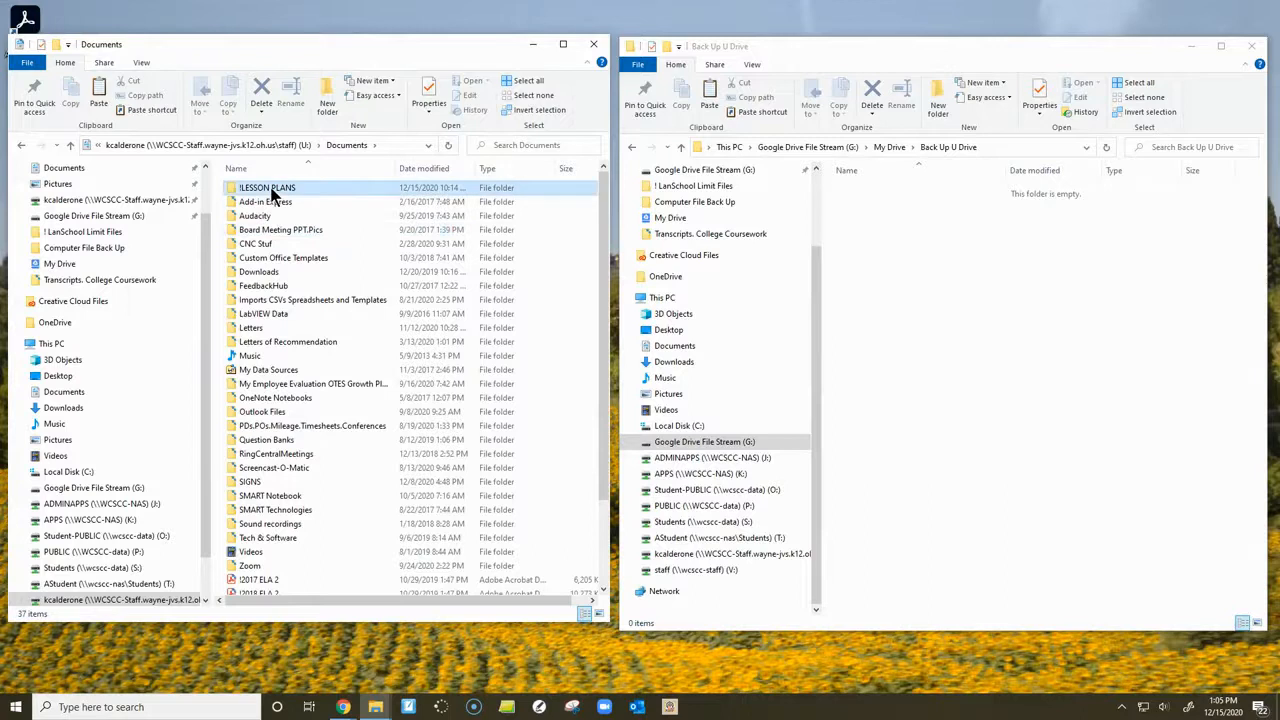
{"action": "double_click", "coordinate": [268, 189]}
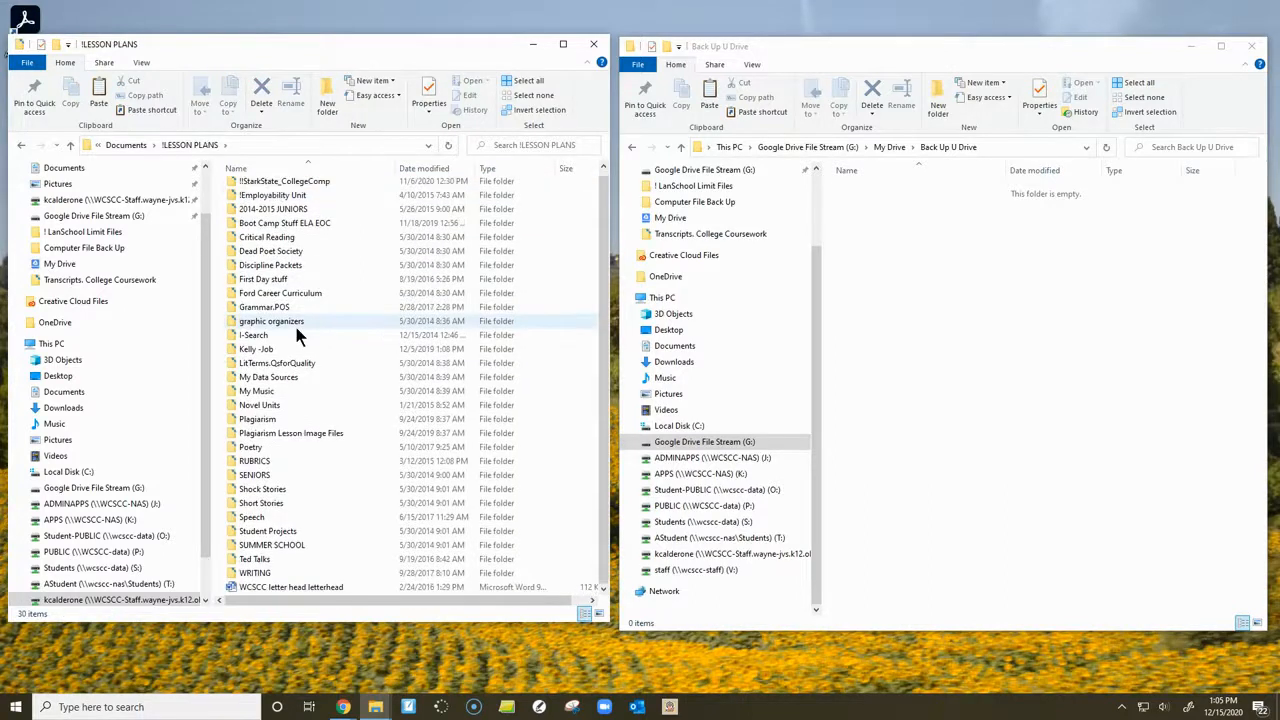
{"action": "double_click", "coordinate": [297, 408]}
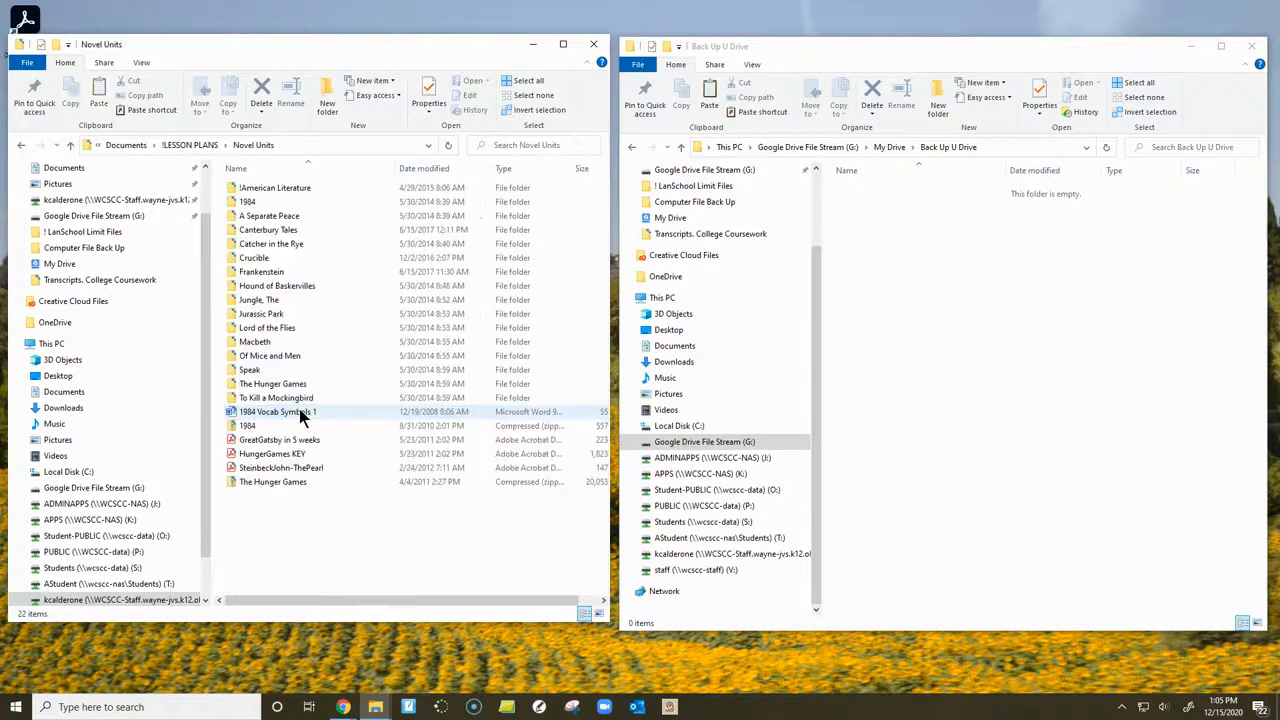
{"action": "double_click", "coordinate": [283, 217]}
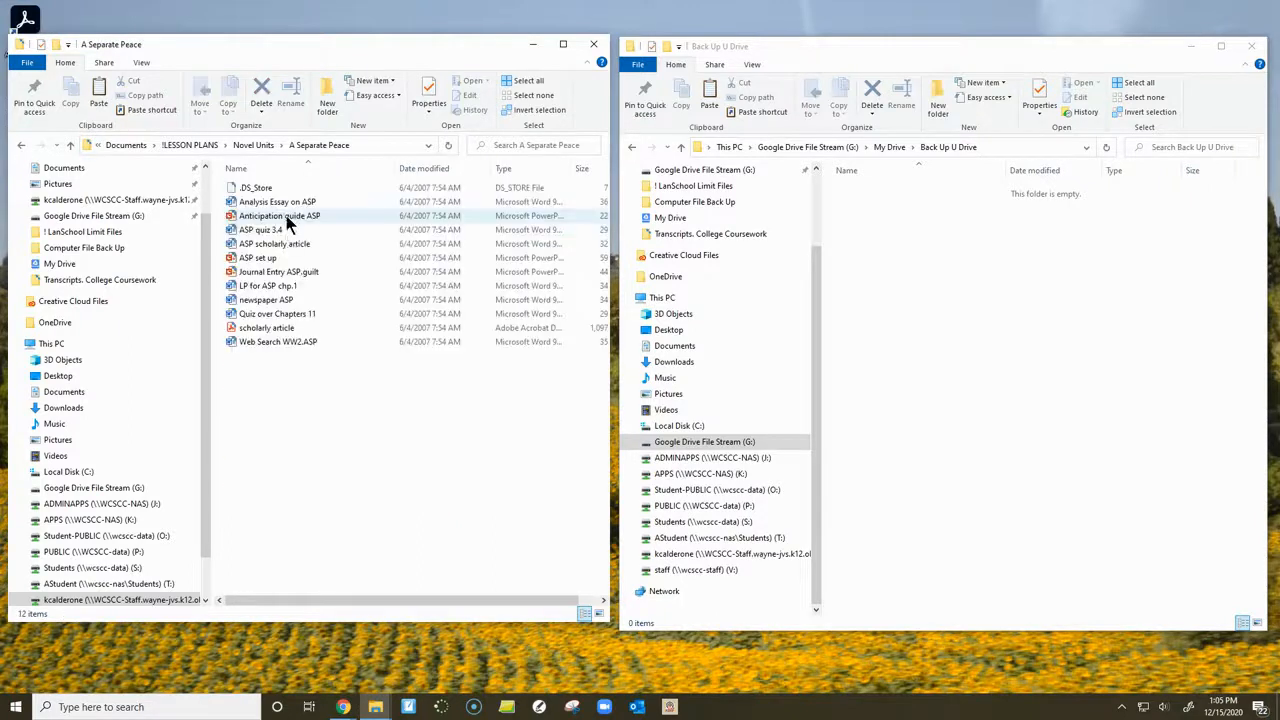
- Copy Web Search WW2.ASP, Quiz over Chapters 11, LP for ASP chp.1, Journal Entry ASP.guilt, ASP quiz 3.4 and Anticipation guide ASP into Back Up U Drive
{"action": "left_click", "coordinate": [277, 342]}
{"action": "left_click", "coordinate": [287, 315], "text": "ctrl"}
{"action": "left_click", "coordinate": [286, 286], "text": "ctrl"}
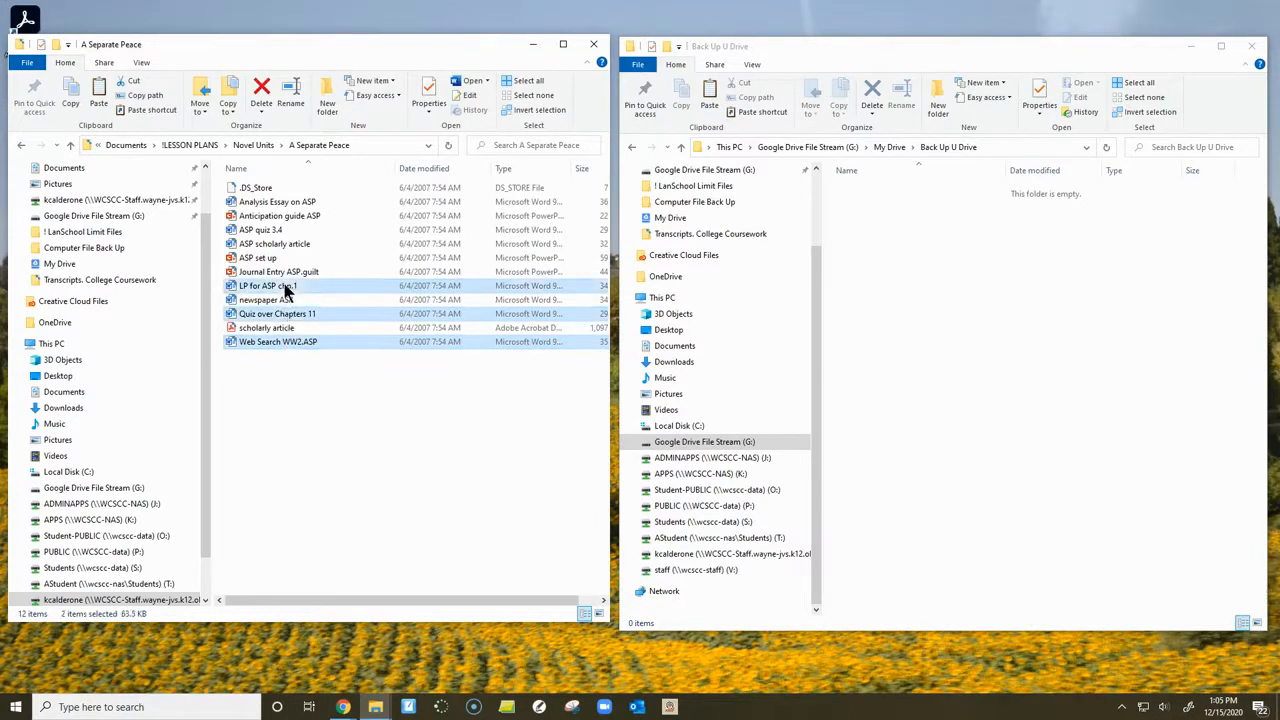
{"action": "left_click", "coordinate": [286, 272], "text": "ctrl"}
{"action": "left_click", "coordinate": [285, 231], "text": "ctrl"}
{"action": "left_click", "coordinate": [286, 217], "text": "ctrl"}
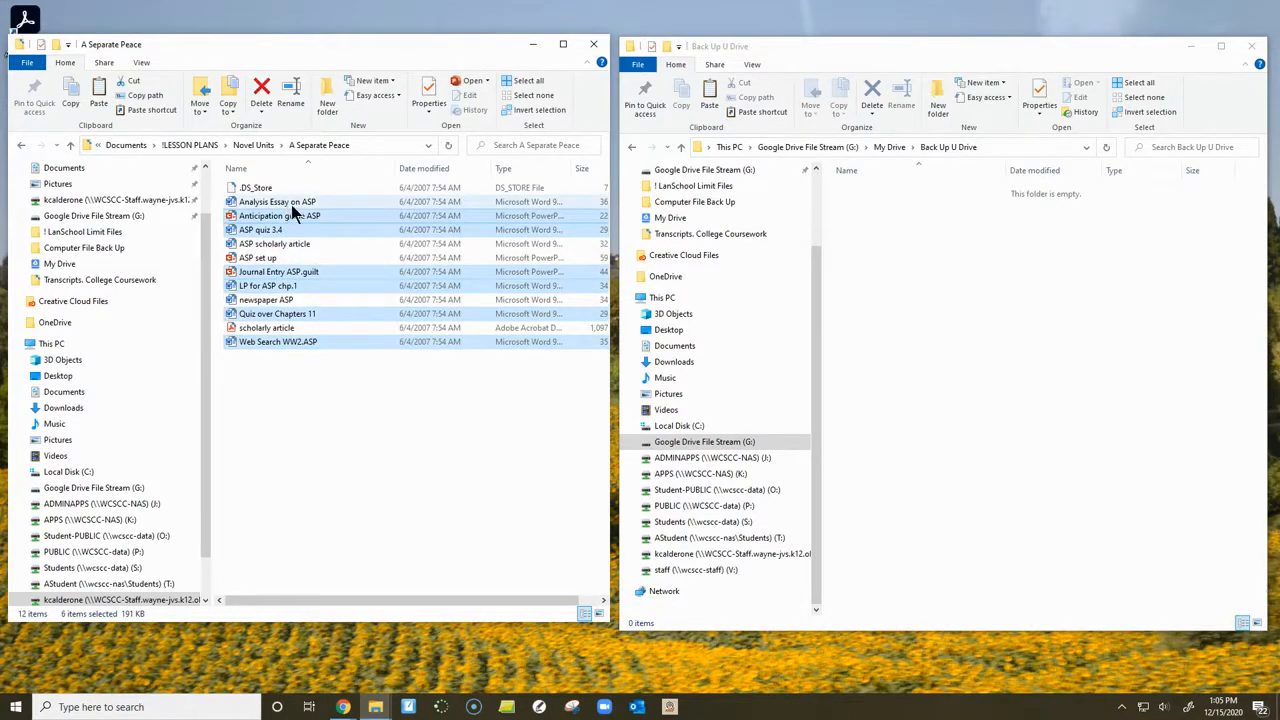
{"action": "left_click_drag", "start_coordinate": [285, 231], "coordinate": [963, 317]}
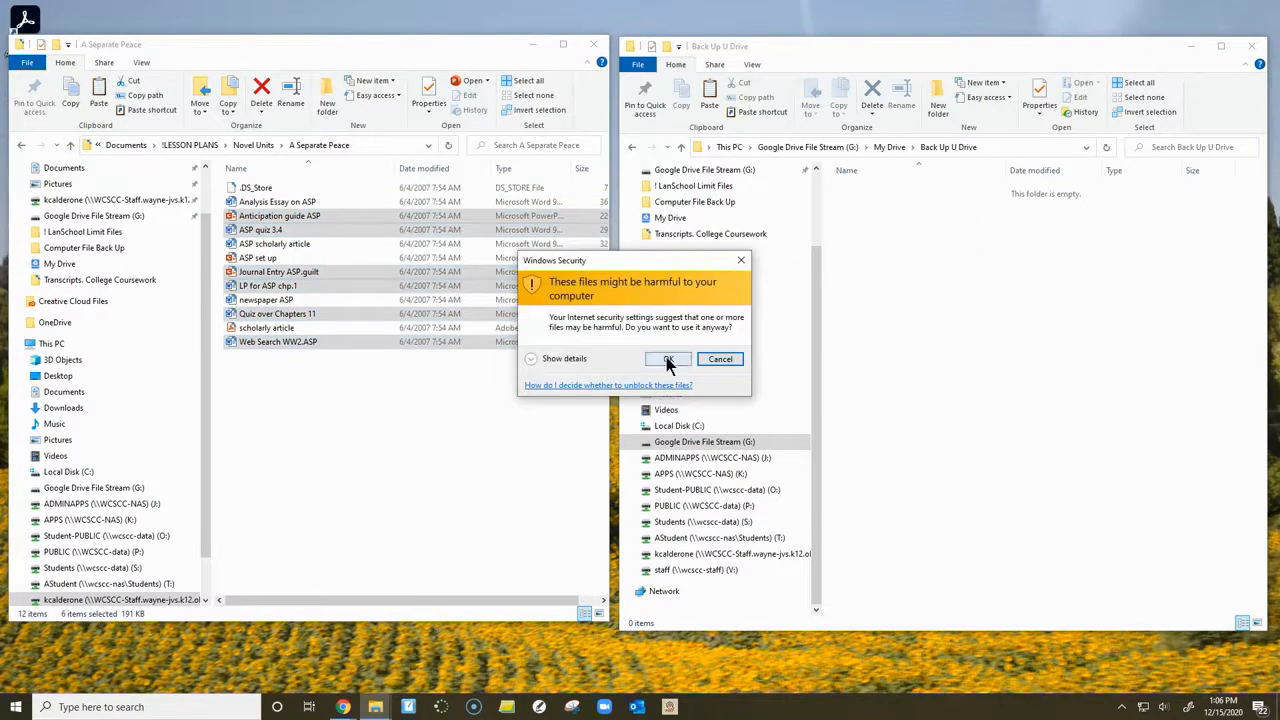
{"action": "left_click", "coordinate": [667, 361]}
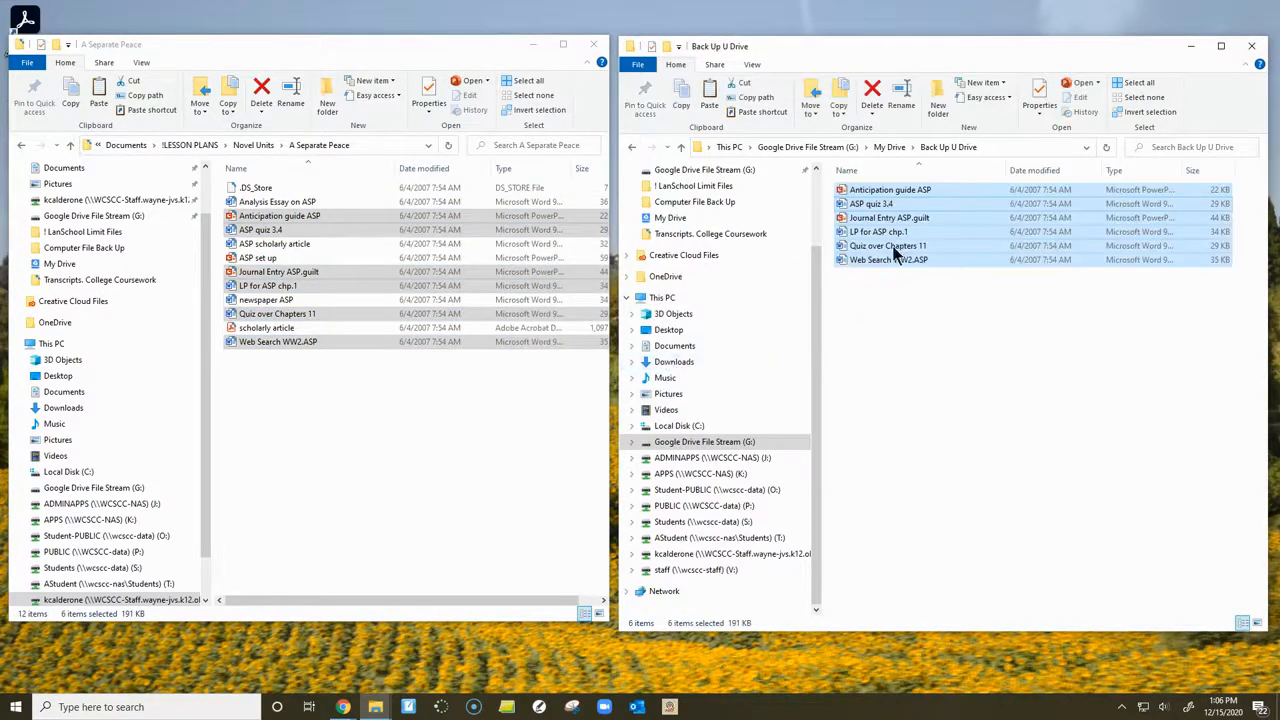
{"action": "left_click", "coordinate": [882, 190]}
- Switch to Google Drive in the browser, reload it, and check the Back Up U Drive folder and its LP for ASP chp.1.doc file
{"action": "left_click_drag", "start_coordinate": [905, 46], "coordinate": [789, 45]}
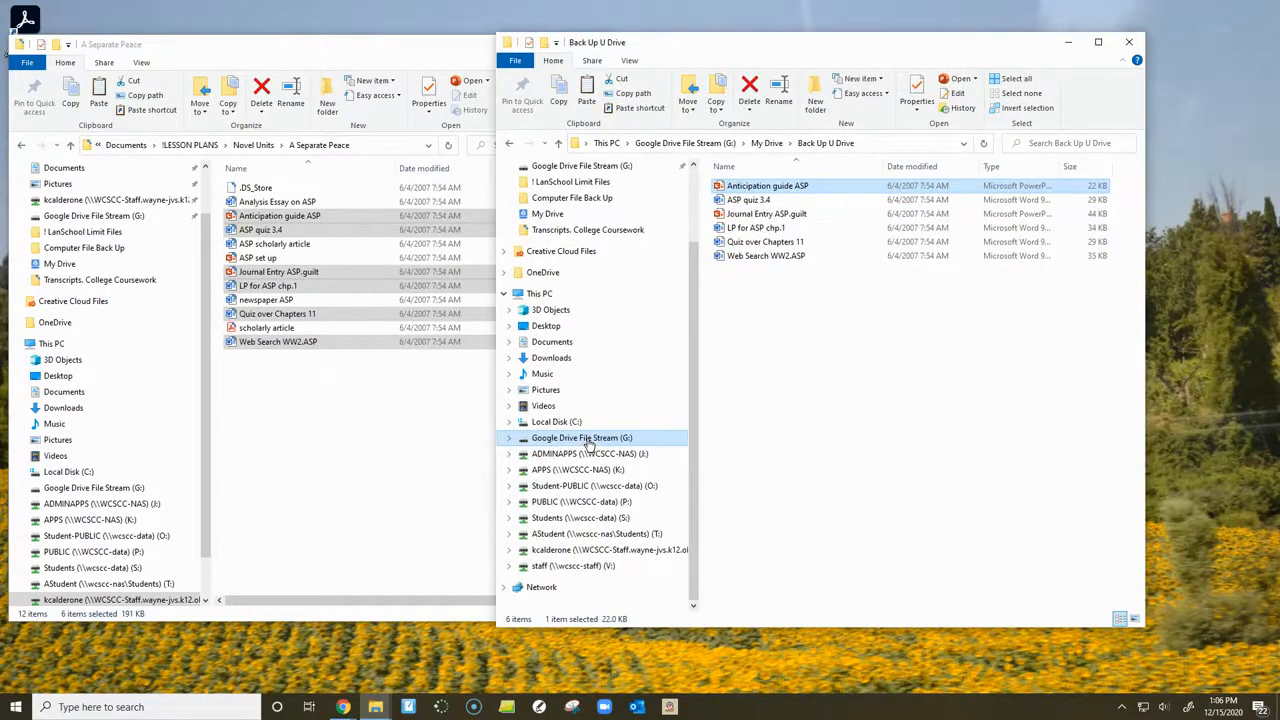
{"action": "left_click", "coordinate": [343, 707]}
{"action": "left_click_drag", "start_coordinate": [1050, 80], "coordinate": [568, 40]}
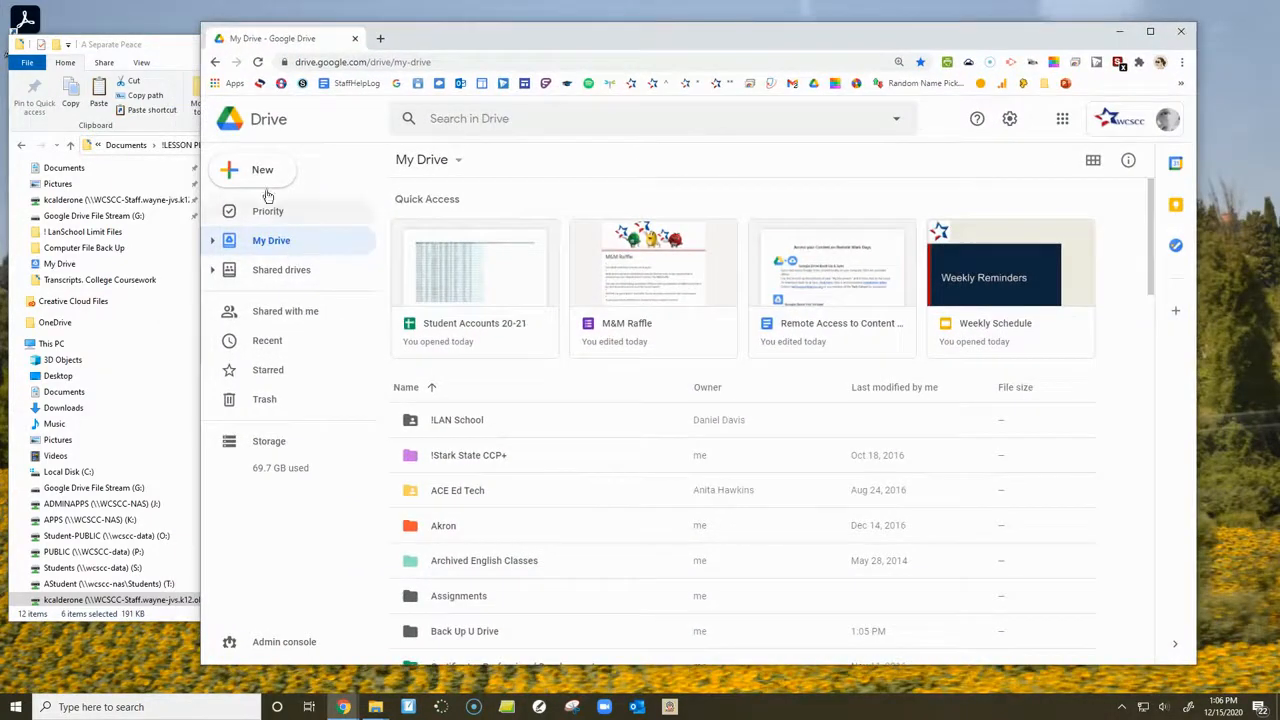
{"action": "left_click", "coordinate": [258, 62]}
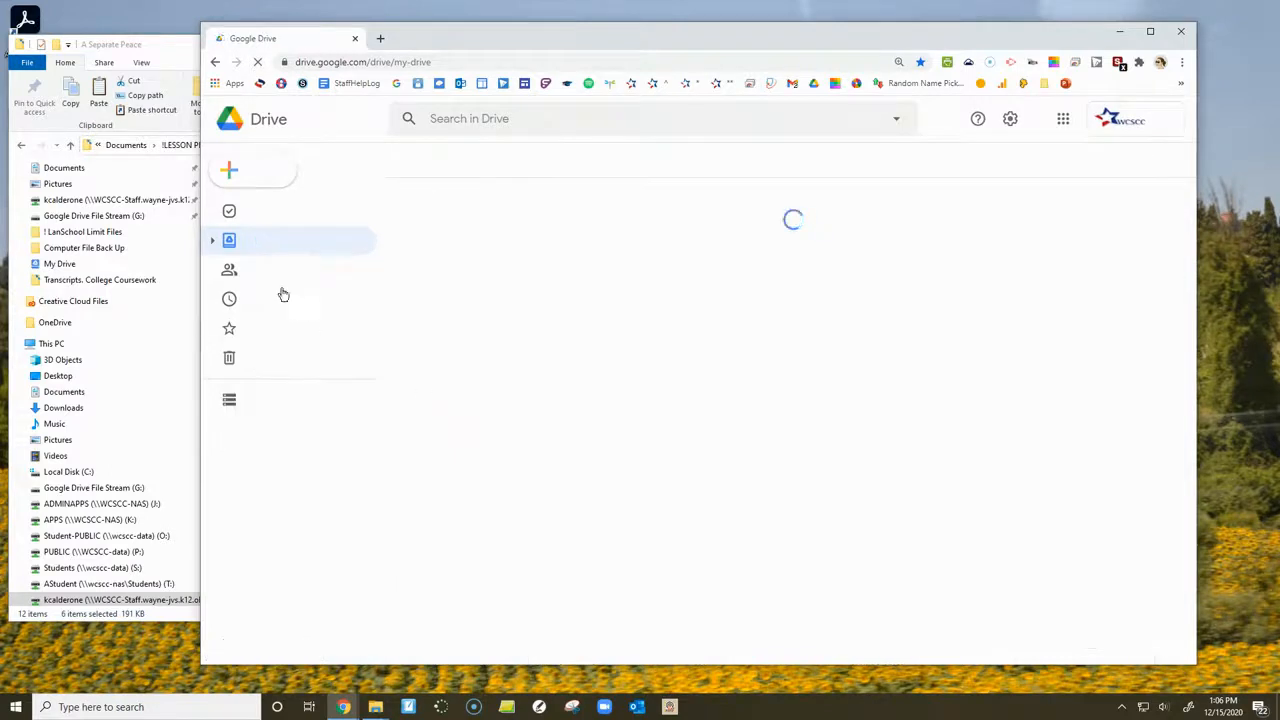
{"action": "left_click", "coordinate": [211, 241]}
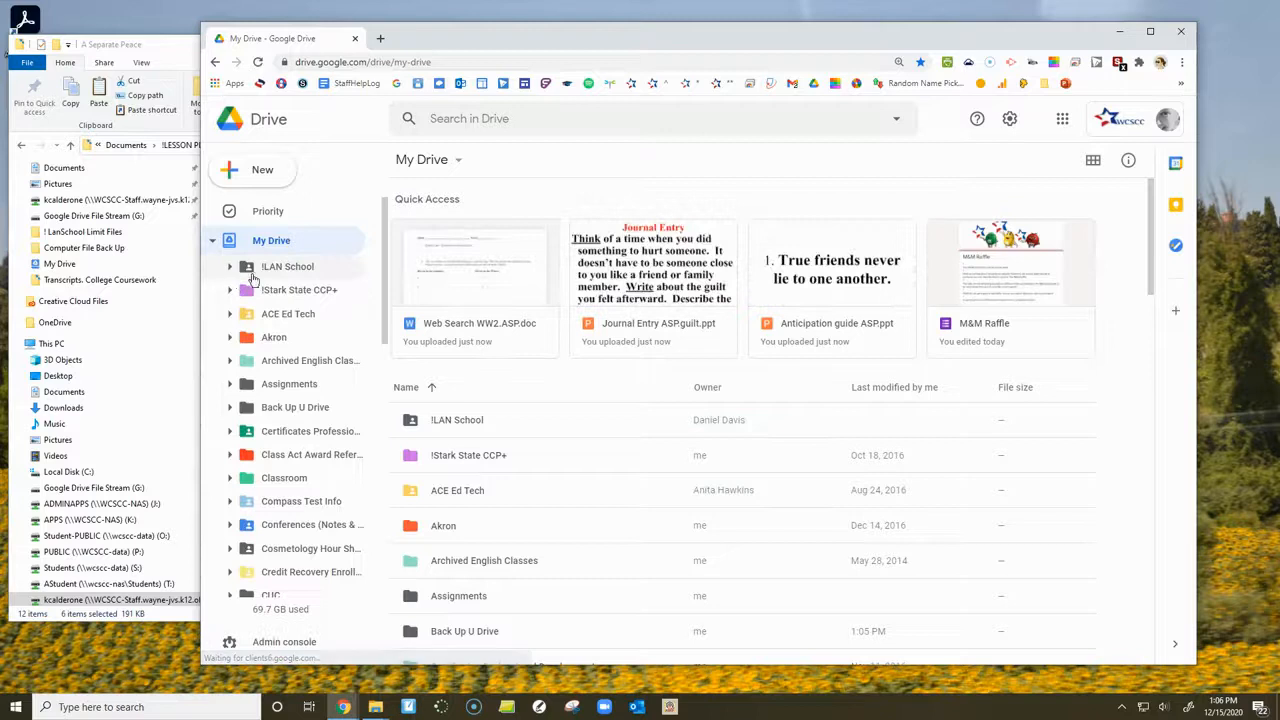
{"action": "left_click", "coordinate": [295, 408]}
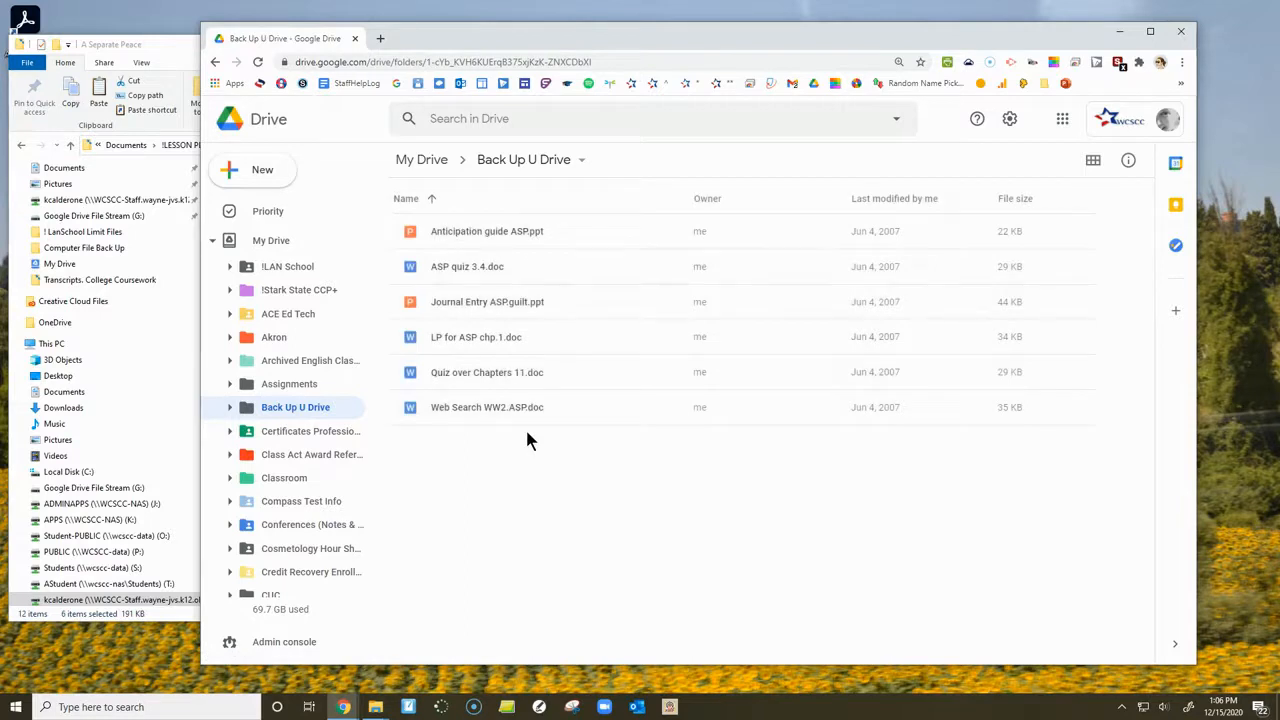
{"action": "double_click", "coordinate": [456, 337]}
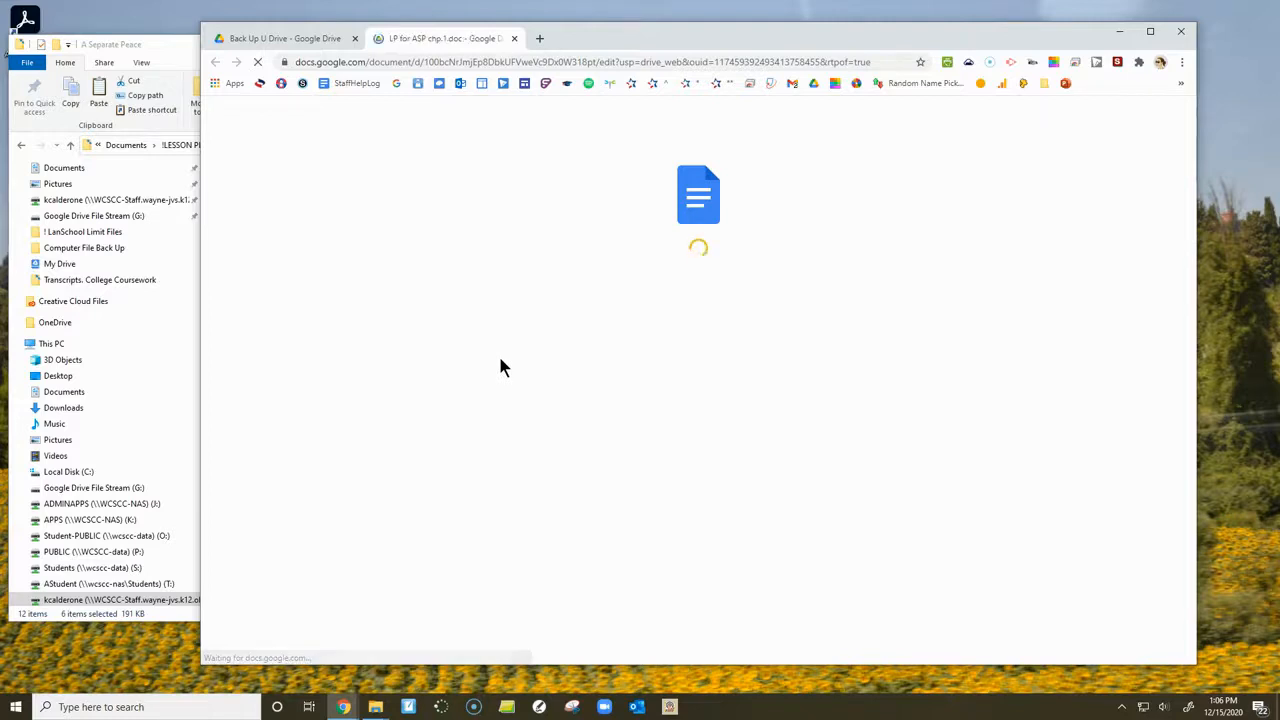
{"action": "left_click", "coordinate": [514, 39]}
- Move the browser window away and return File Explorer to the root of the Google Drive File Stream (G:) drive
{"action": "left_click_drag", "start_coordinate": [517, 46], "coordinate": [1279, 66]}
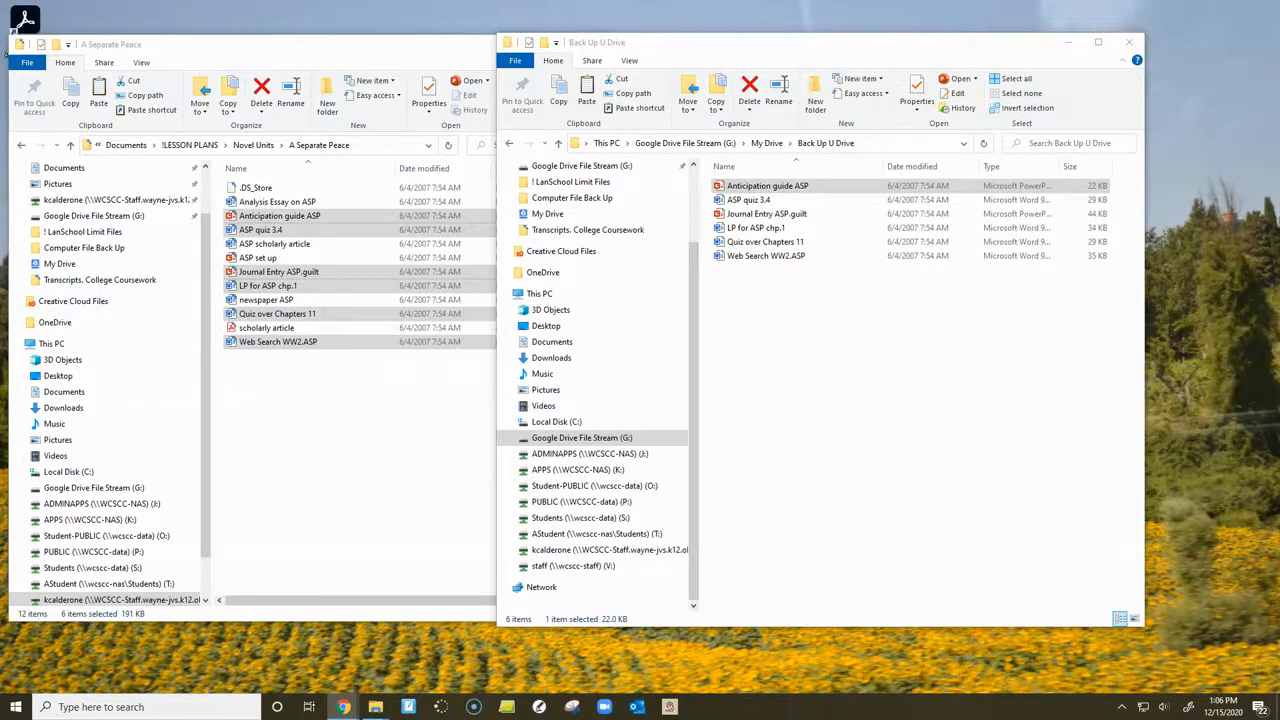
{"action": "left_click", "coordinate": [600, 438]}
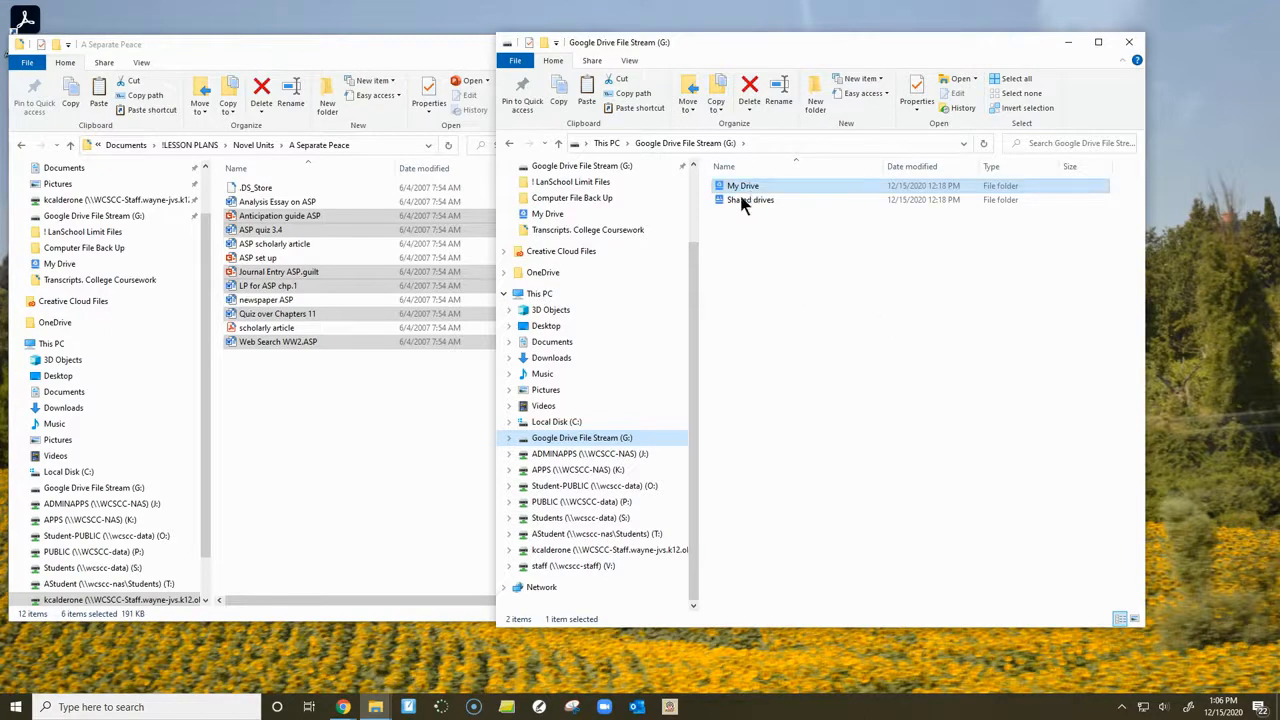
{"action": "left_click", "coordinate": [586, 441]}
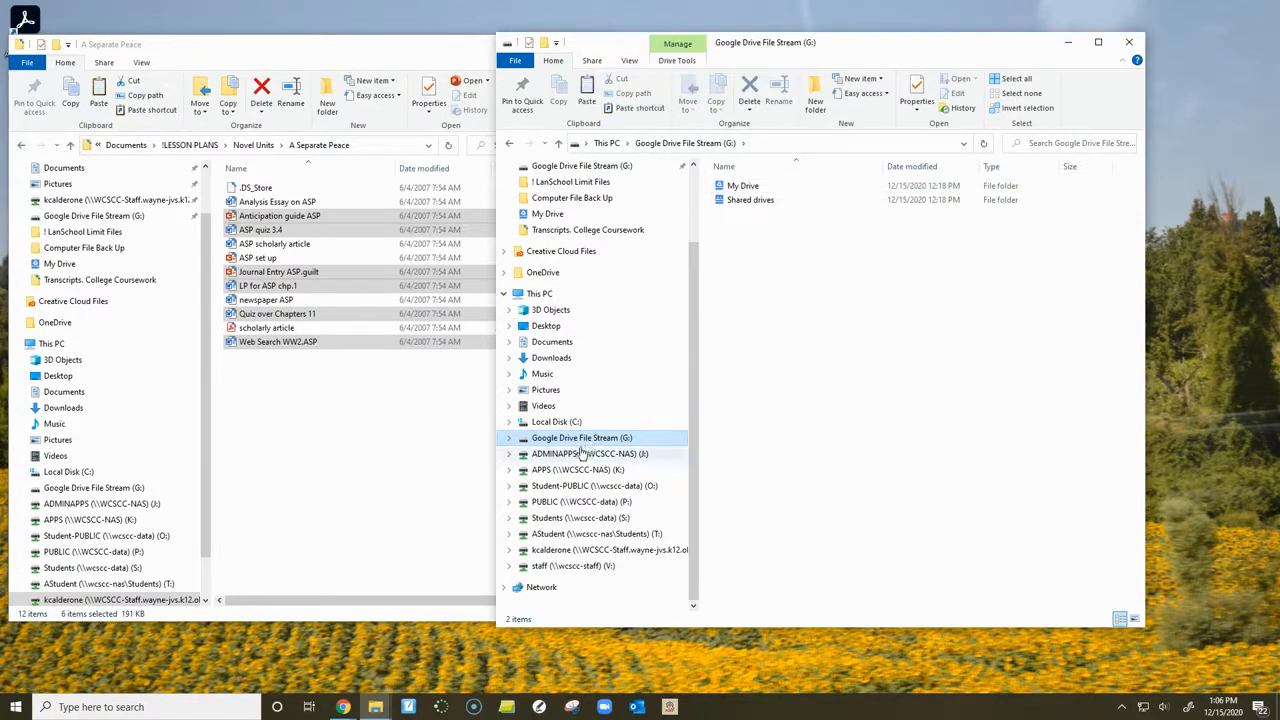